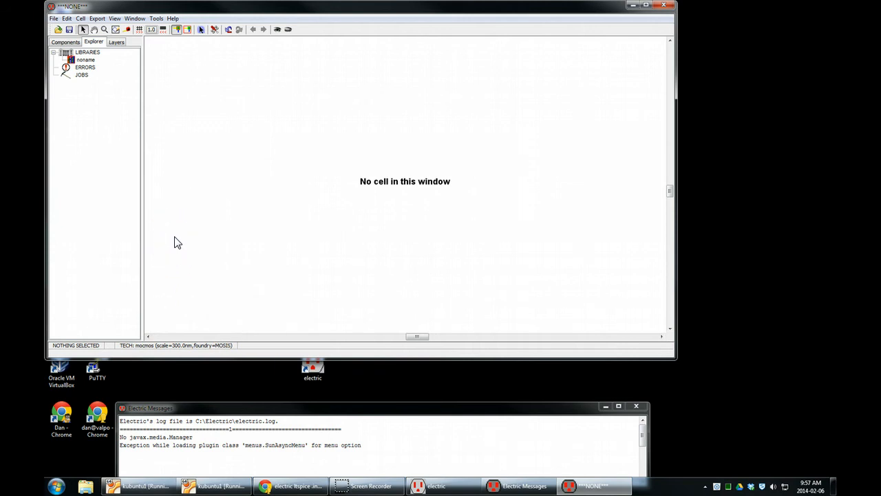
# Open the White_inverters.jelib library
pyautogui.click(58, 32)
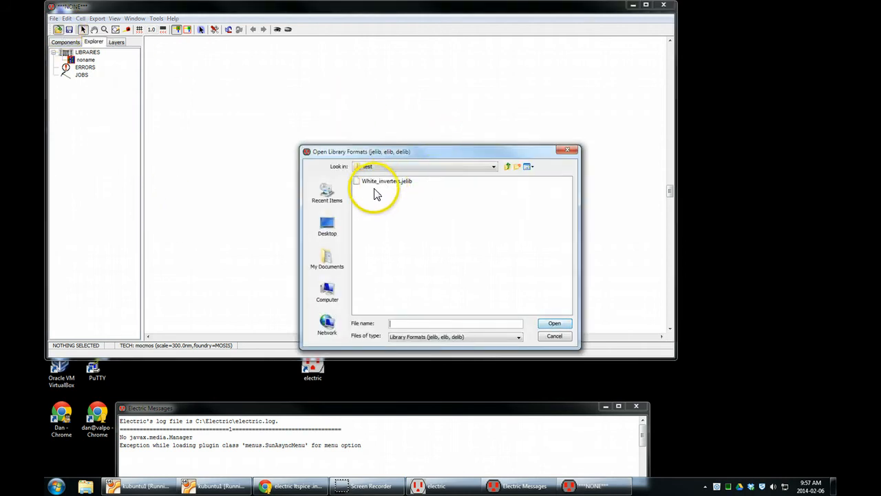
pyautogui.doubleClick(392, 185)
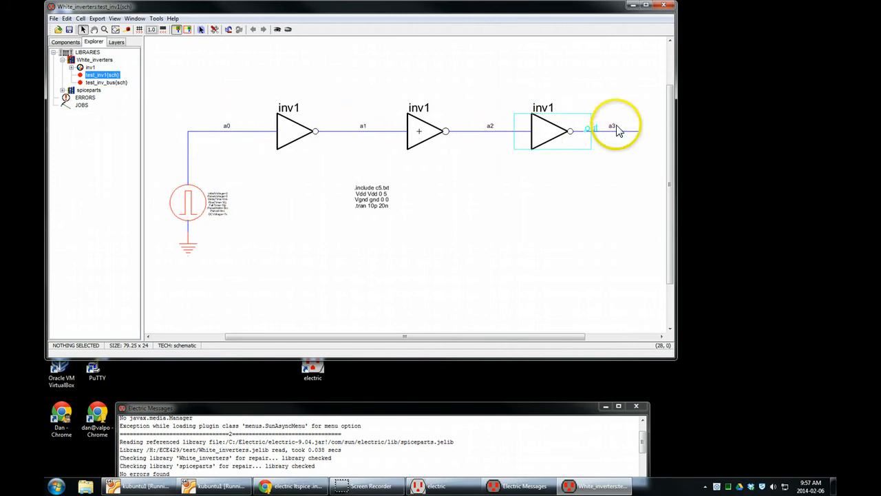
# Change the transient line in the schematic's SPICE code to .tran 20n and apply the edit
pyautogui.click(375, 201)
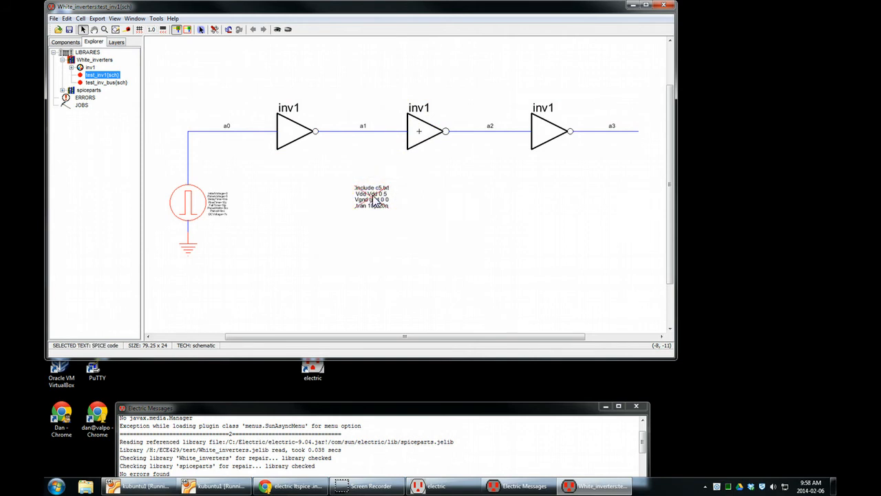
pyautogui.doubleClick(374, 201)
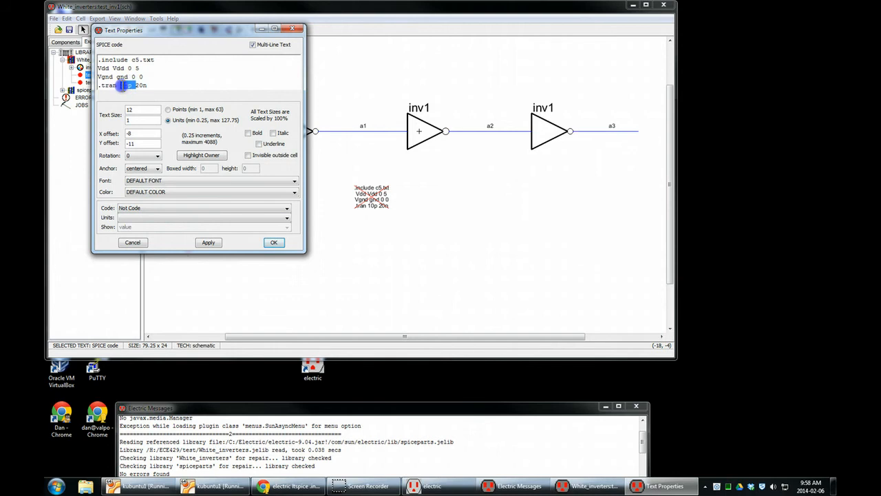
pyautogui.moveTo(191, 26); pyautogui.dragTo(406, 70)
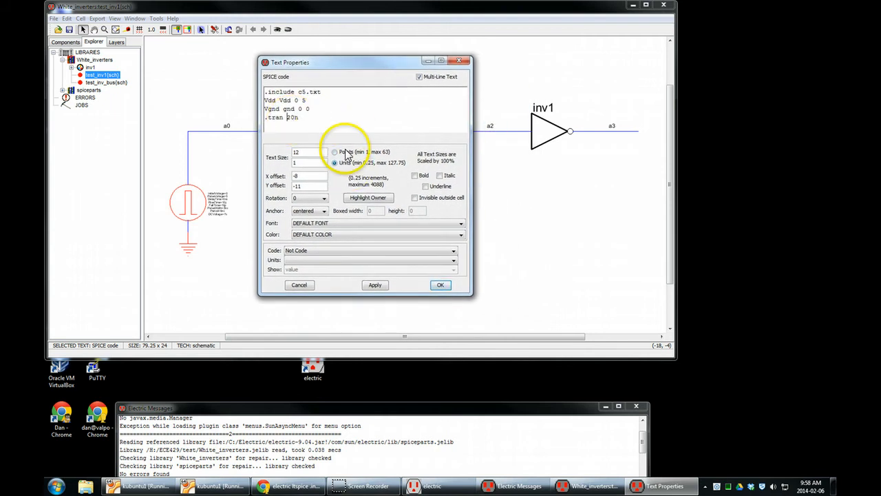
pyautogui.click(443, 286)
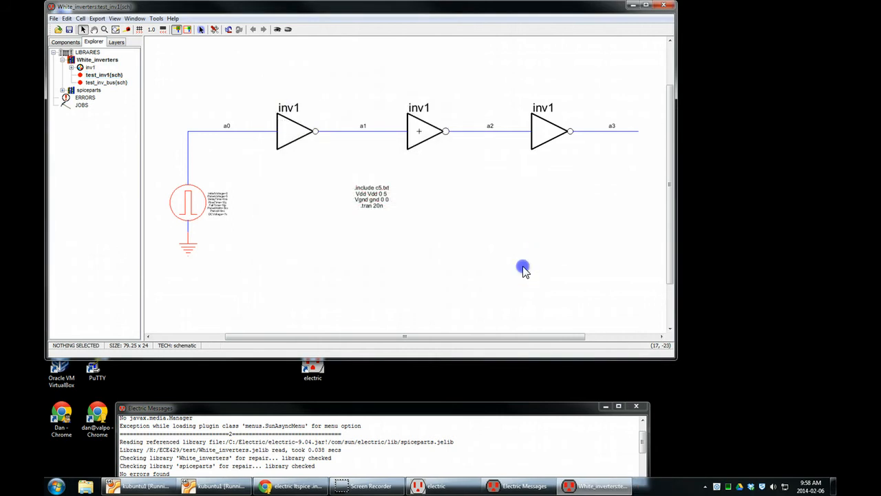
pyautogui.click(349, 204)
pyautogui.click(424, 213)
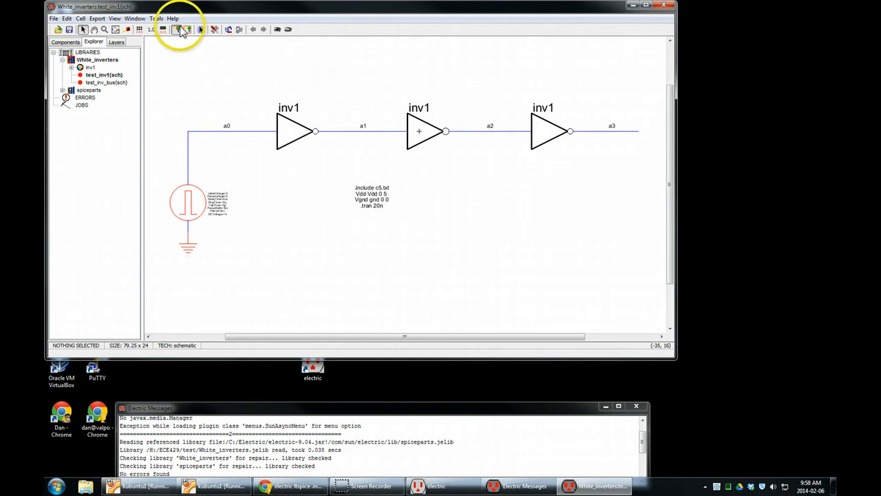
# Try to write the Spice deck for test_inv1 and run it in LTspice, and close LTspice
pyautogui.click(156, 18)
pyautogui.moveTo(178, 50)
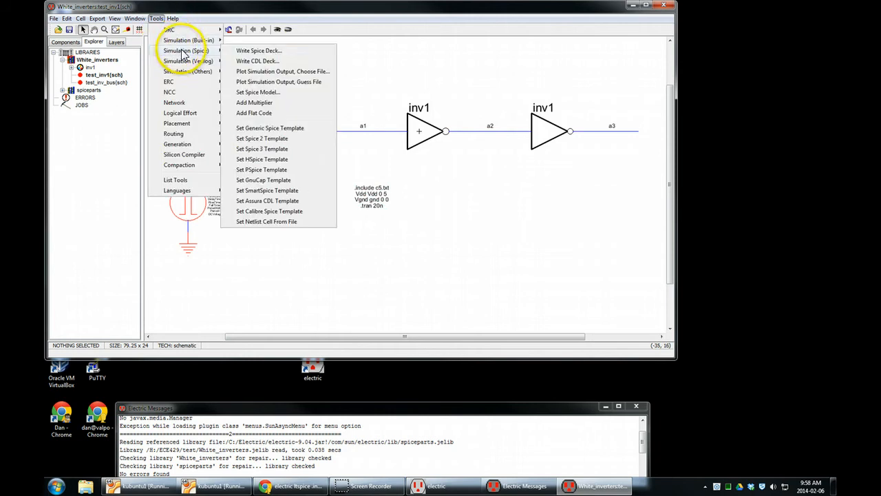
pyautogui.click(248, 51)
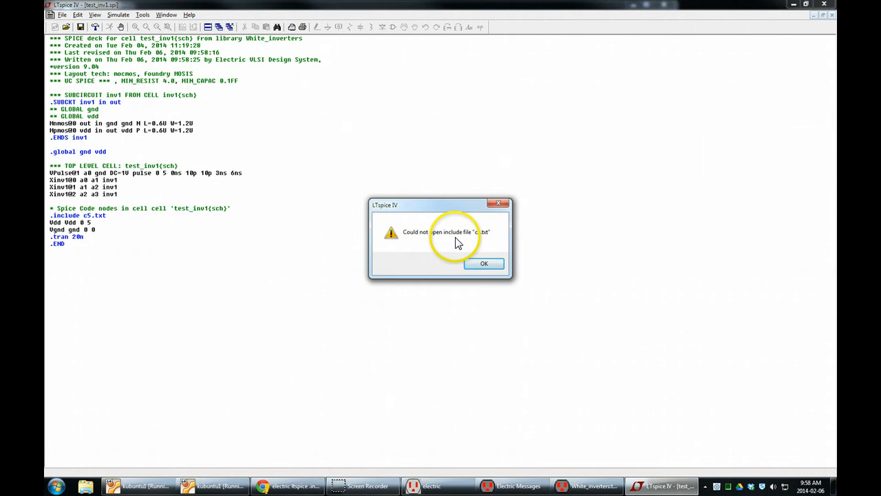
pyautogui.click(484, 264)
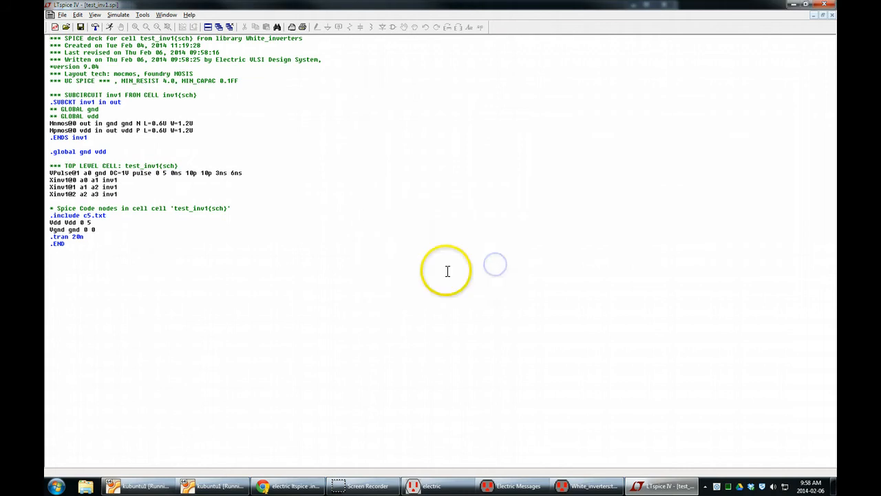
pyautogui.click(824, 5)
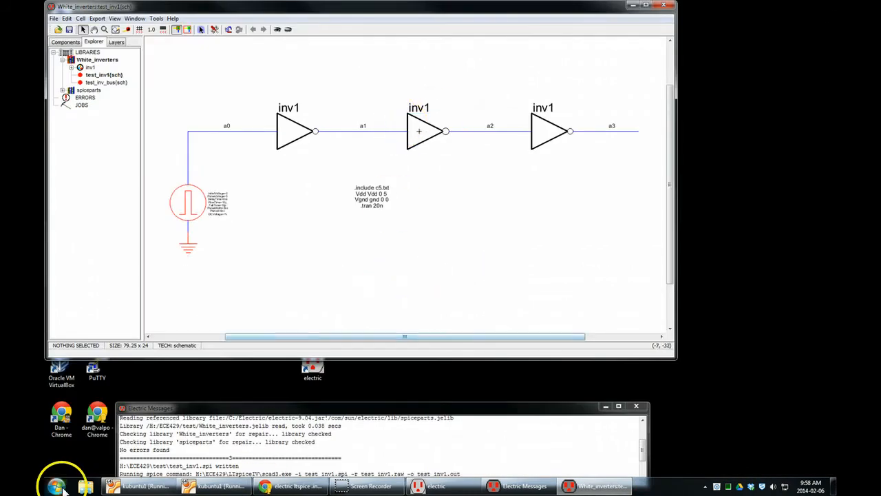
# In Windows Explorer, delete test_inv1.log and test_inv1.spi from the H:\ECE429\test folder
pyautogui.click(83, 486)
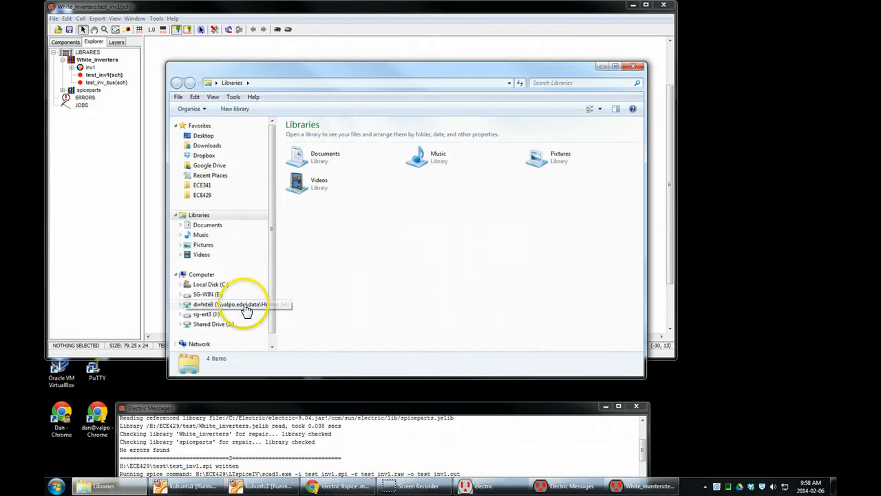
pyautogui.click(242, 304)
pyautogui.doubleClick(303, 166)
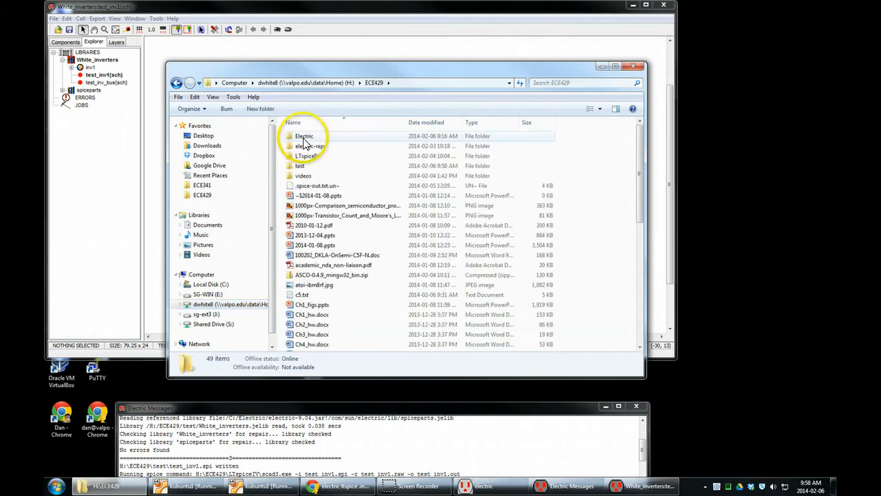
pyautogui.doubleClick(306, 166)
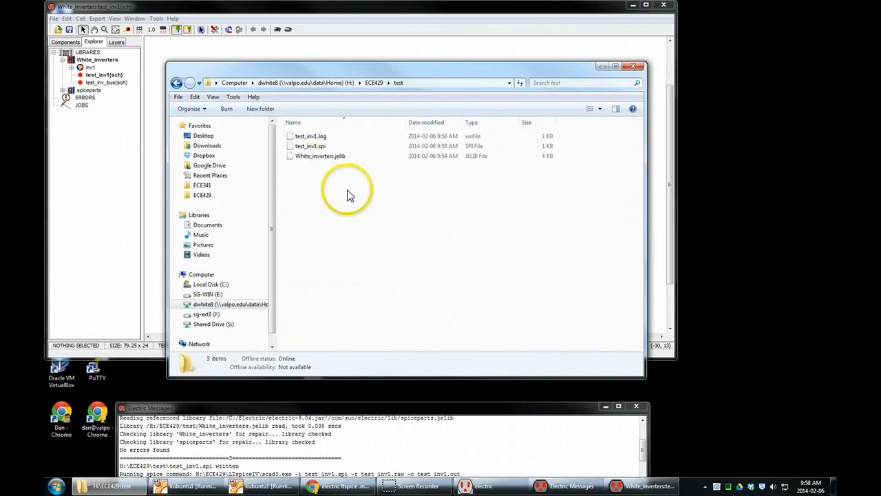
pyautogui.click(313, 138)
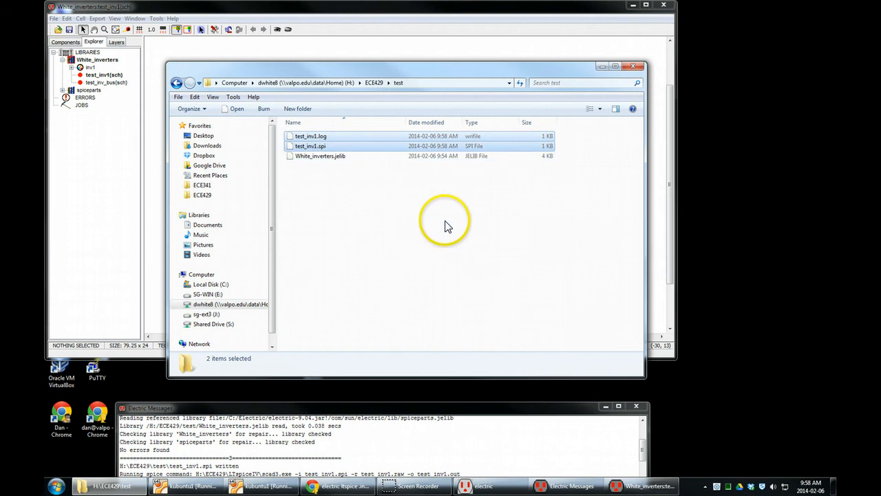
pyautogui.press('Delete')
pyautogui.click(474, 251)
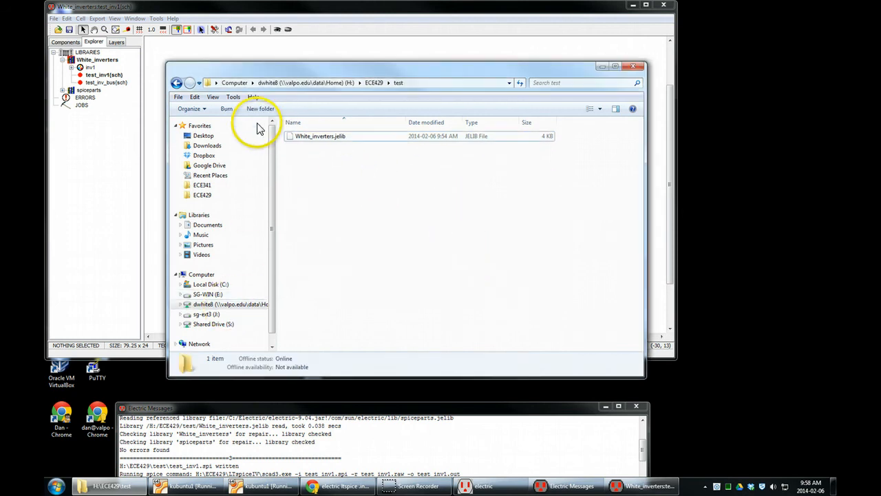
# Copy c5.txt from the ECE429 folder into its test subfolder
pyautogui.click(374, 84)
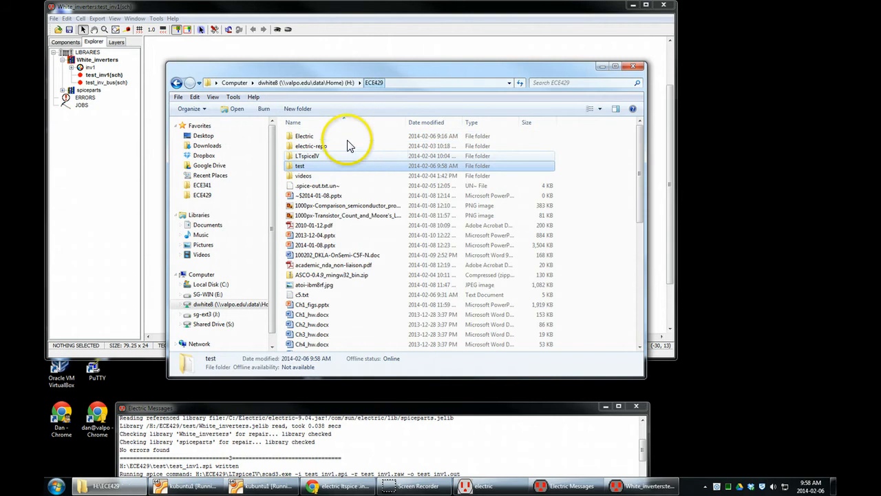
pyautogui.click(307, 297)
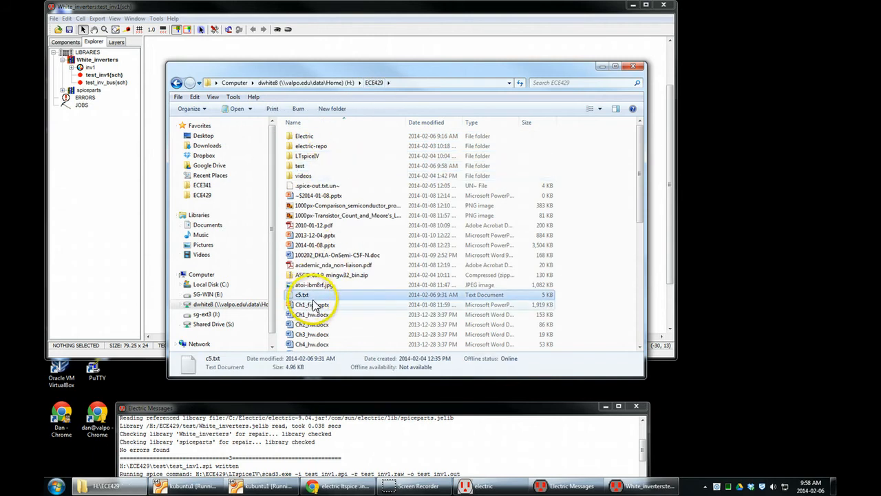
pyautogui.doubleClick(306, 165)
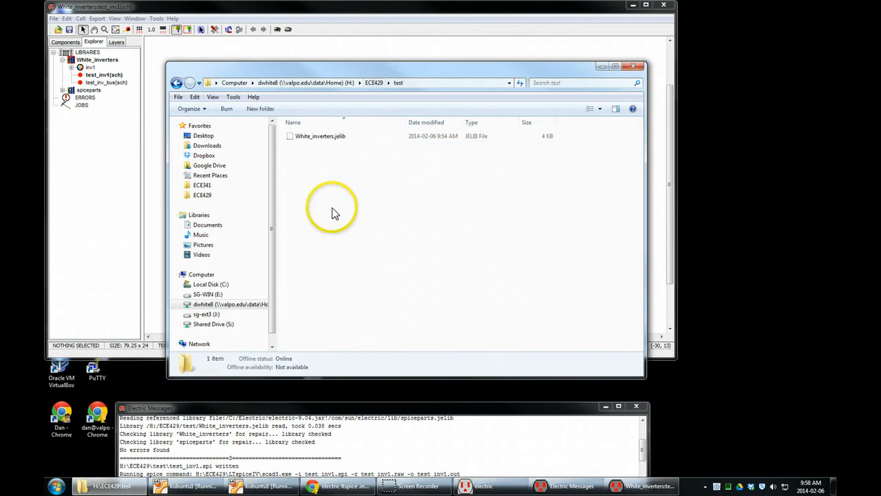
pyautogui.hotkey('ctrl', 'v')
# In Notepad++, remove the comment and default supply lines above the transistor models in the copied c5.txt, save it, and close the file and folder
pyautogui.rightClick(312, 151)
pyautogui.click(371, 188)
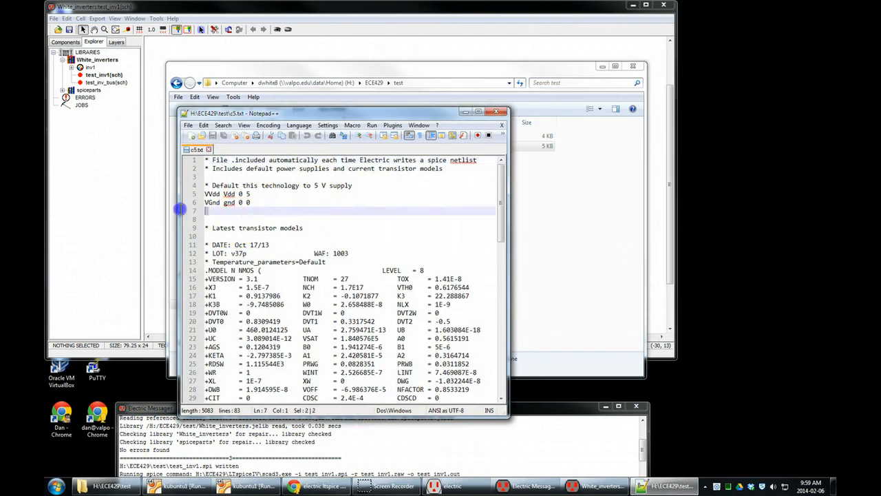
pyautogui.moveTo(183, 209); pyautogui.dragTo(156, 126)
pyautogui.press('Delete')
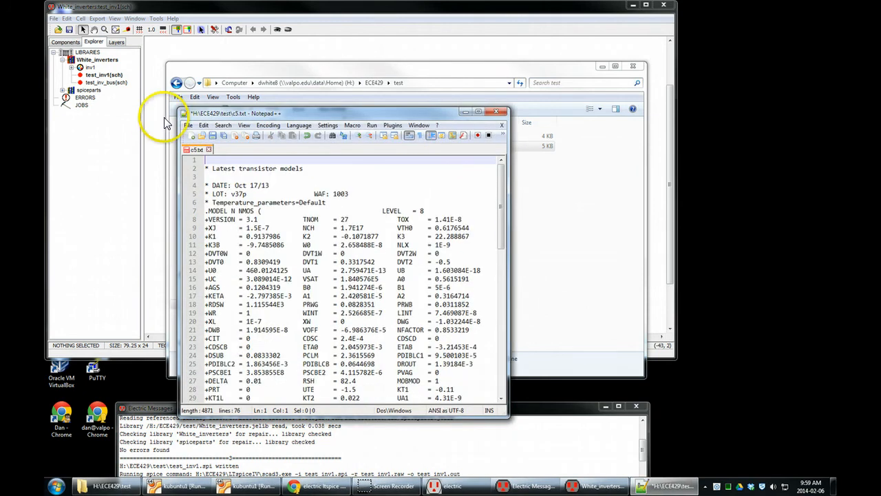
pyautogui.click(496, 110)
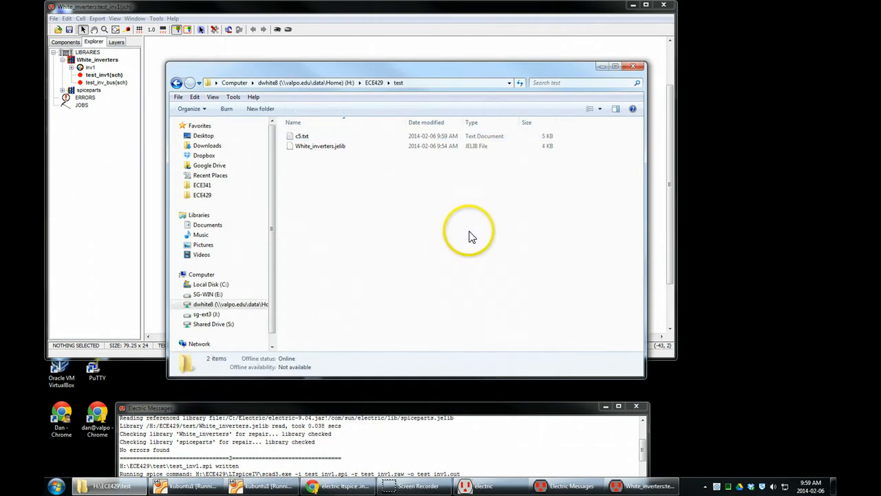
pyautogui.click(634, 66)
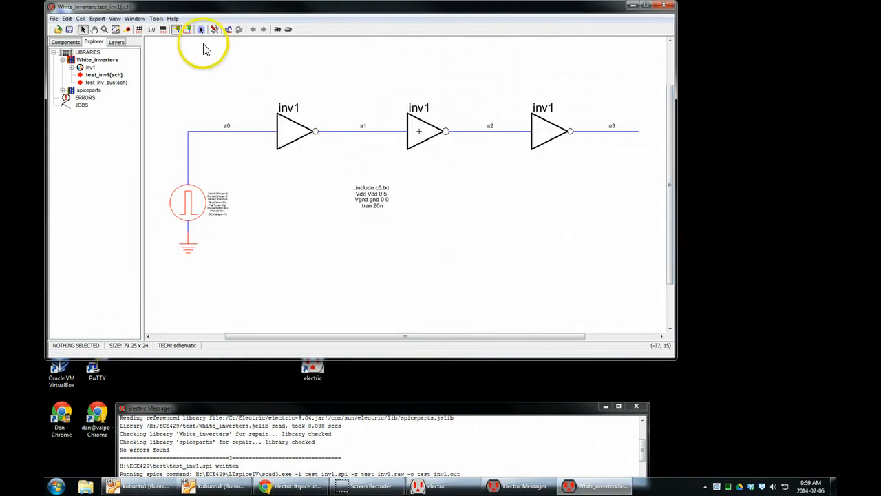
# Write the Spice deck for test_inv1, run it in LTspice, and review its .include c5.txt line before returning to the schematic
pyautogui.click(157, 19)
pyautogui.moveTo(189, 51)
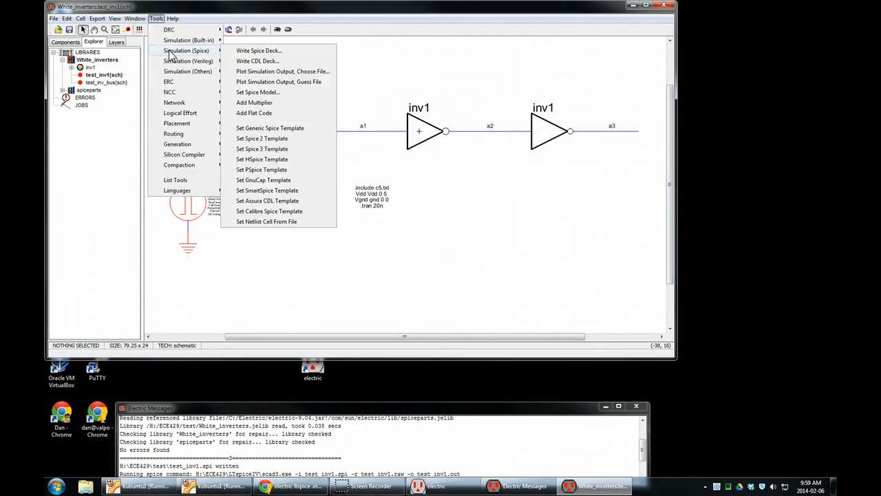
pyautogui.click(232, 52)
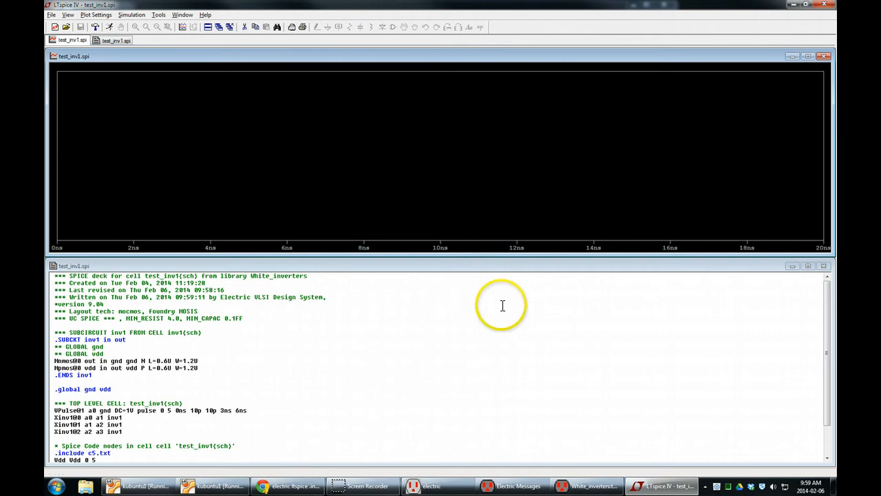
pyautogui.moveTo(827, 287); pyautogui.dragTo(827, 329)
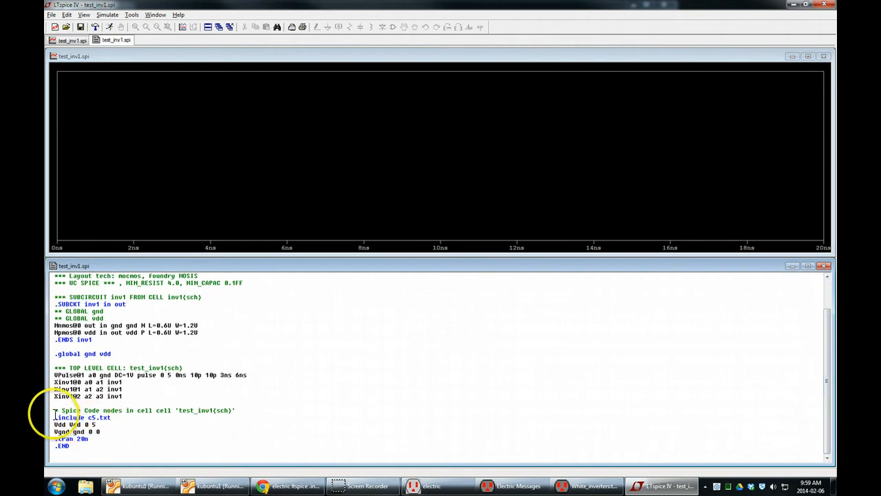
pyautogui.moveTo(56, 417); pyautogui.dragTo(72, 418)
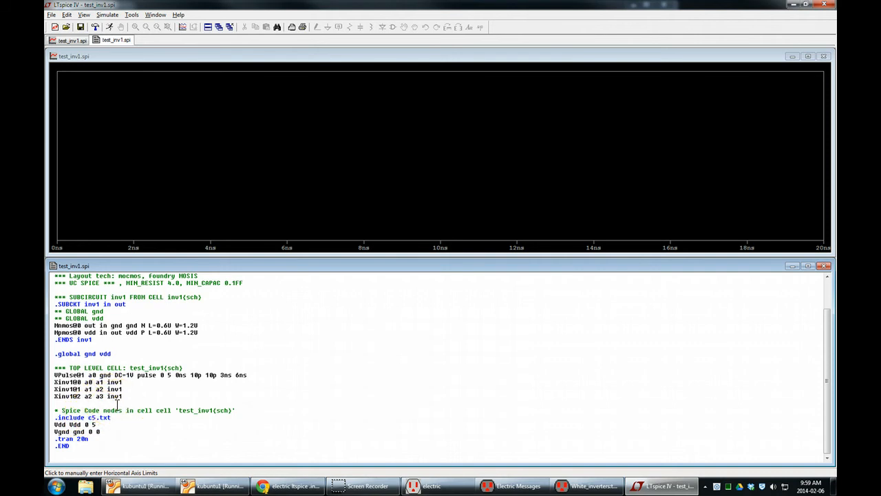
pyautogui.click(87, 417)
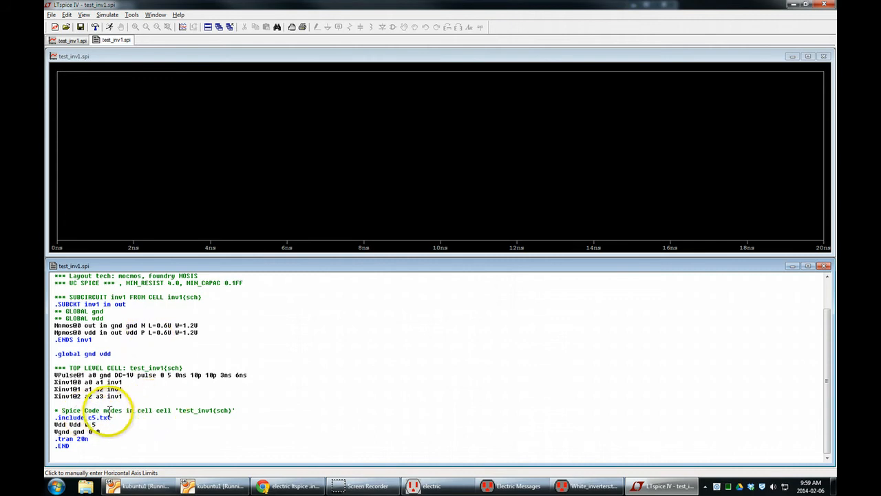
pyautogui.hotkey('alt', 'F4')
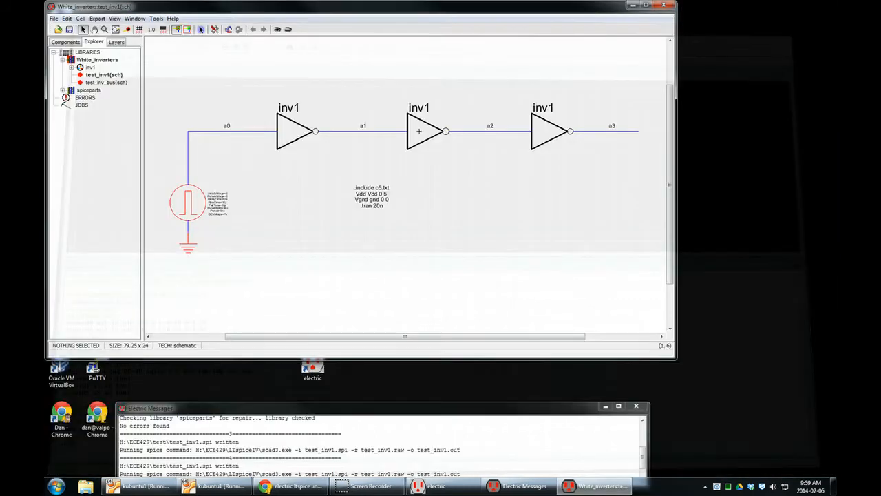
pyautogui.click(433, 6)
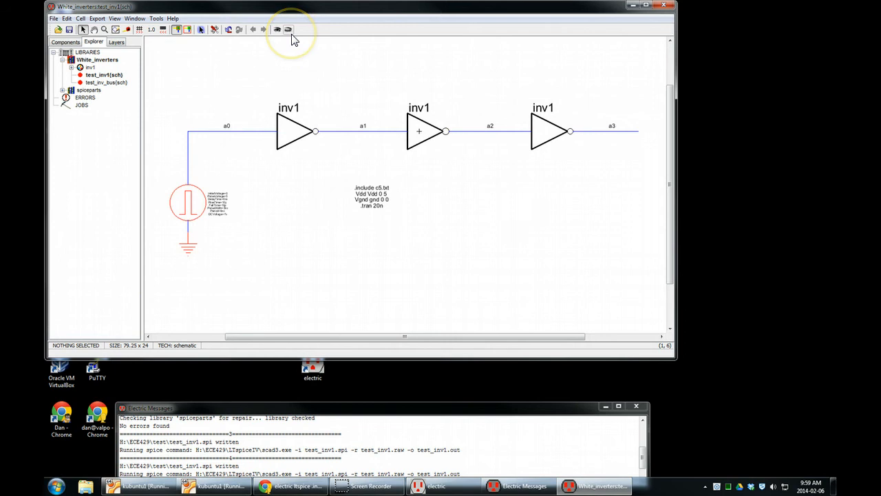
# Open the text properties of the schematic's SPICE code at the .include line
pyautogui.click(386, 192)
pyautogui.doubleClick(386, 197)
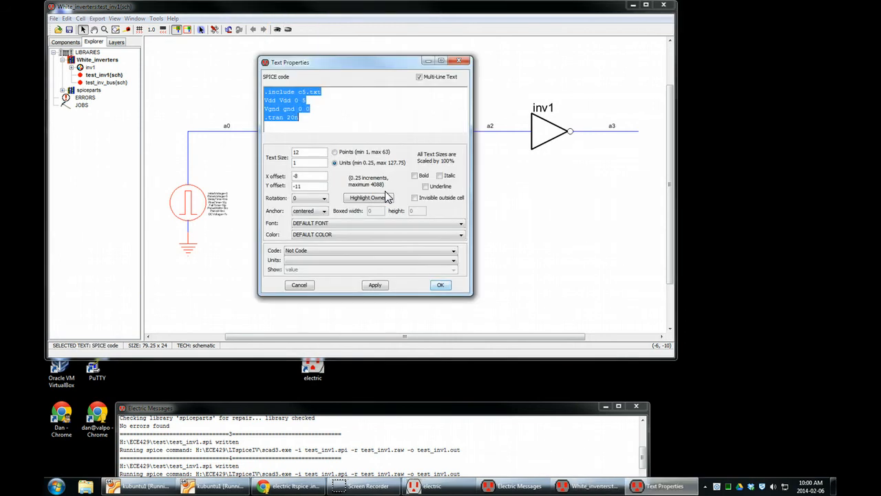
pyautogui.click(296, 90)
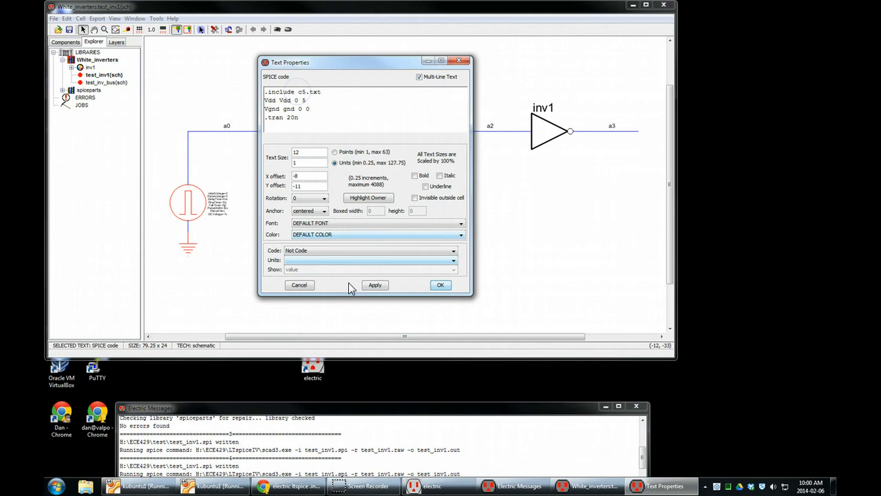
# Look up the location of c5.txt in the test folder and set the SPICE code's include path to H:\ECE429\test\c5.txt
pyautogui.click(86, 485)
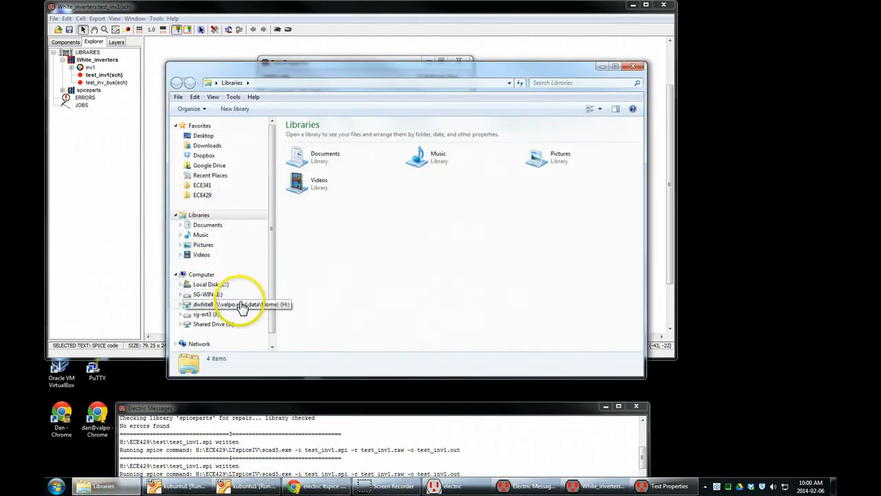
pyautogui.click(241, 305)
pyautogui.doubleClick(325, 172)
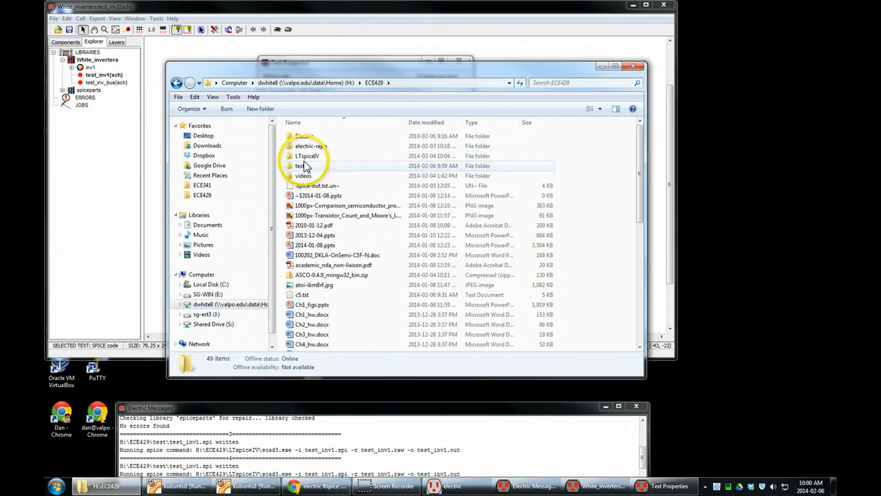
pyautogui.doubleClick(305, 168)
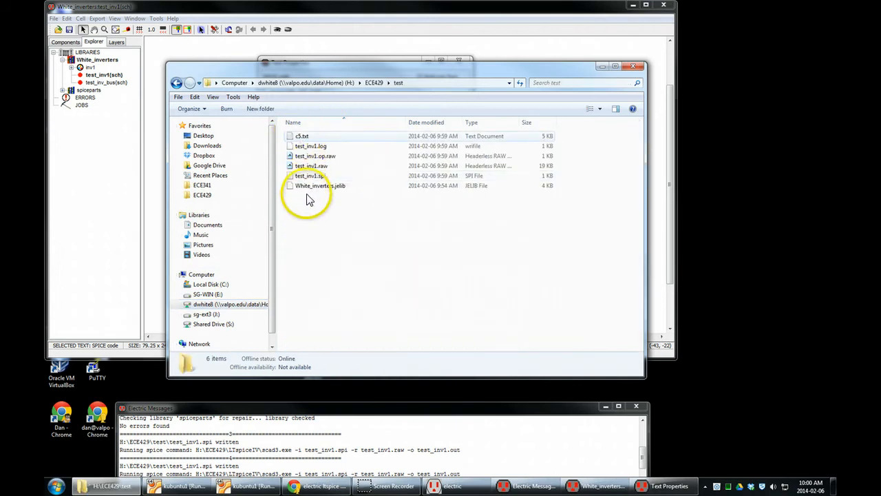
pyautogui.click(402, 57)
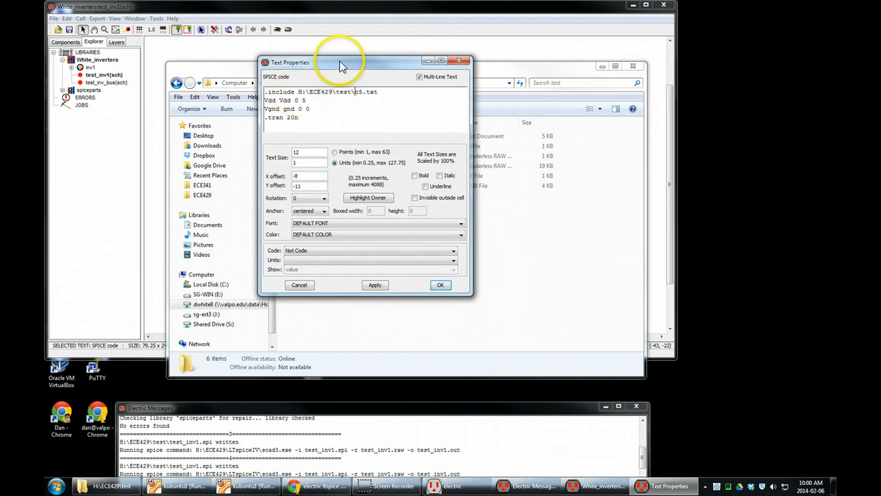
pyautogui.click(408, 102)
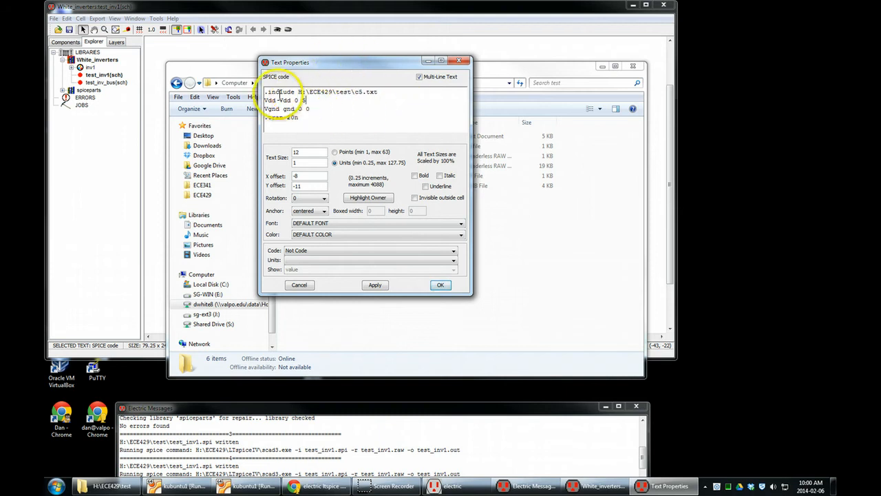
pyautogui.click(302, 92)
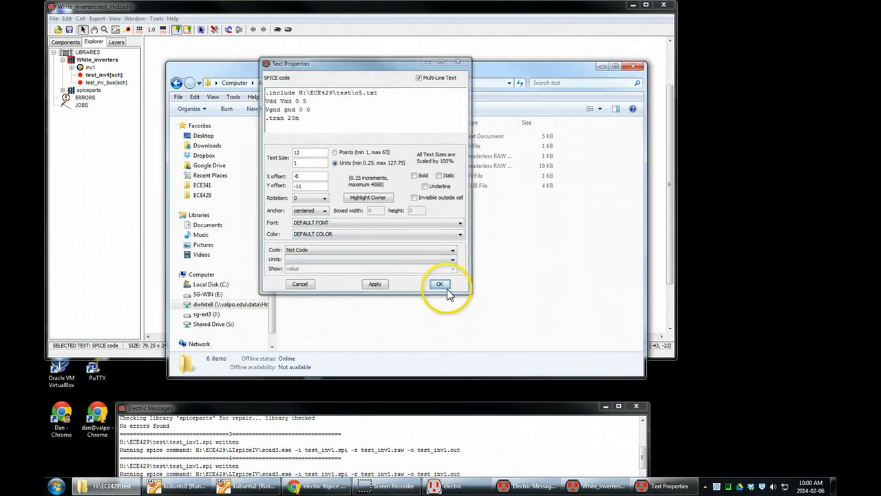
pyautogui.click(440, 284)
pyautogui.click(553, 12)
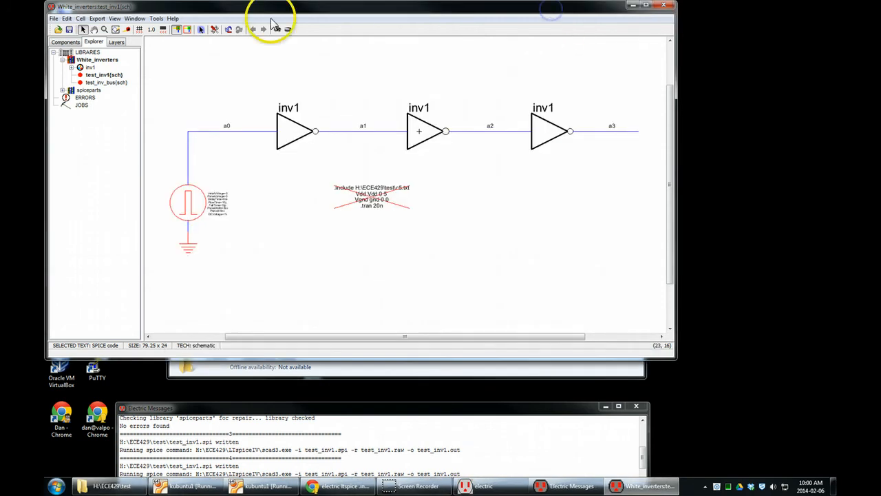
# Write the Spice deck for test_inv1 with the full include path and run it in LTspice
pyautogui.click(156, 19)
pyautogui.moveTo(183, 53)
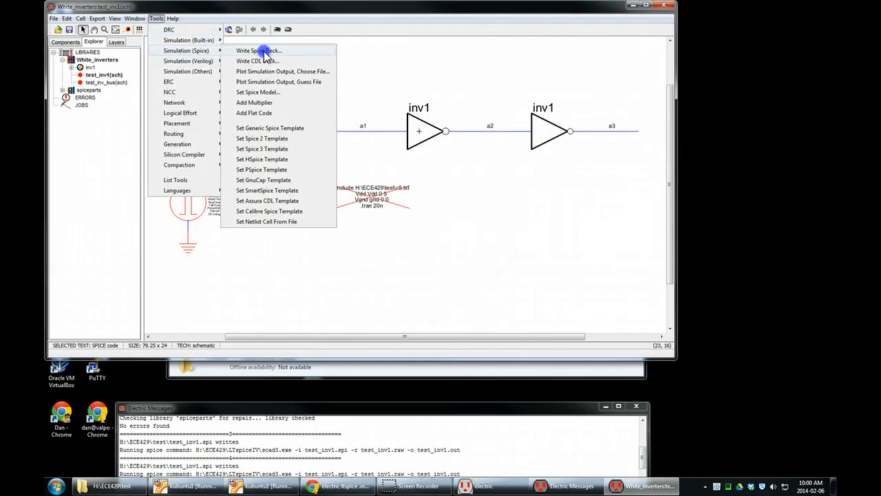
pyautogui.click(263, 52)
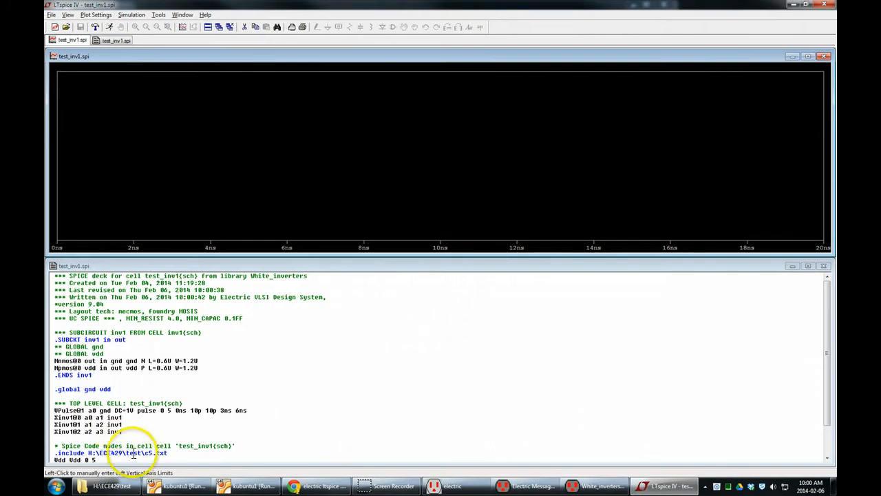
# Examine the folder path and file name in the netlist's .include line
pyautogui.moveTo(167, 452); pyautogui.dragTo(98, 452)
pyautogui.click(88, 450)
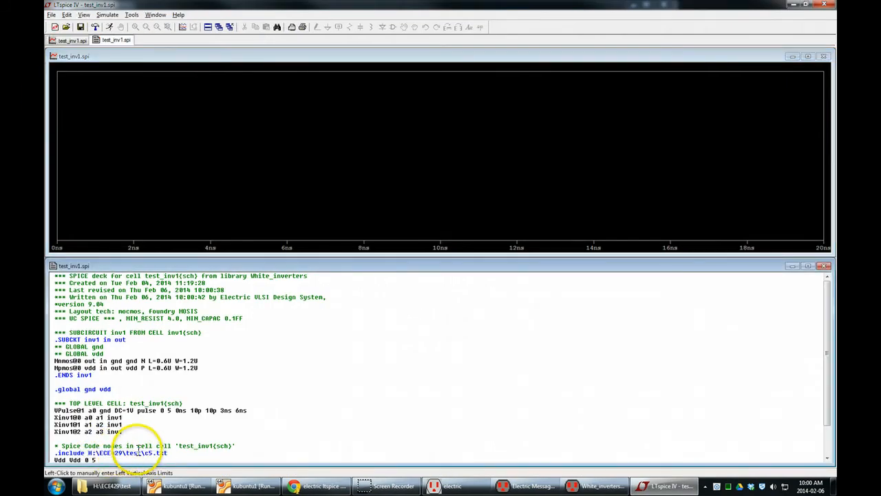
pyautogui.click(167, 453)
pyautogui.moveTo(167, 453); pyautogui.dragTo(146, 452)
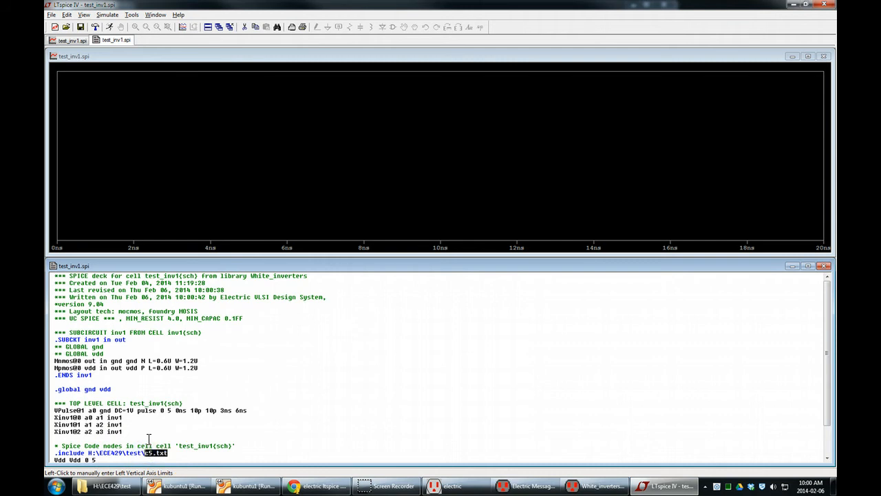
pyautogui.click(177, 455)
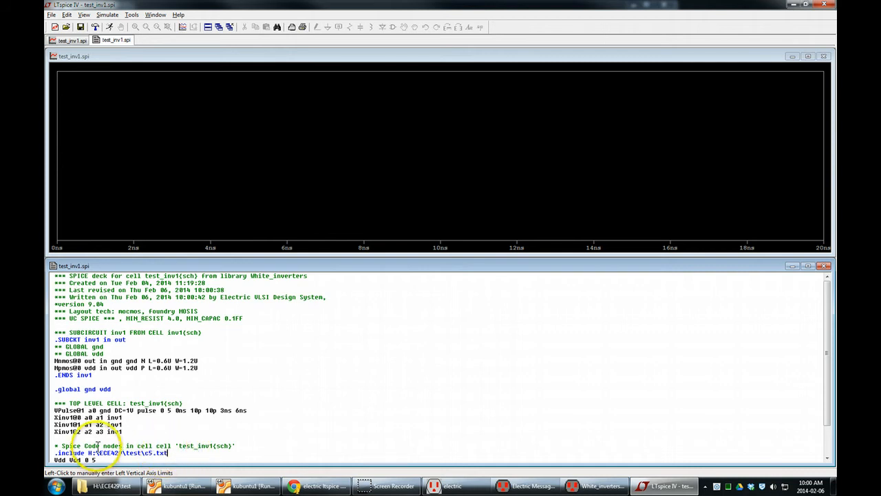
pyautogui.moveTo(88, 451); pyautogui.dragTo(135, 452)
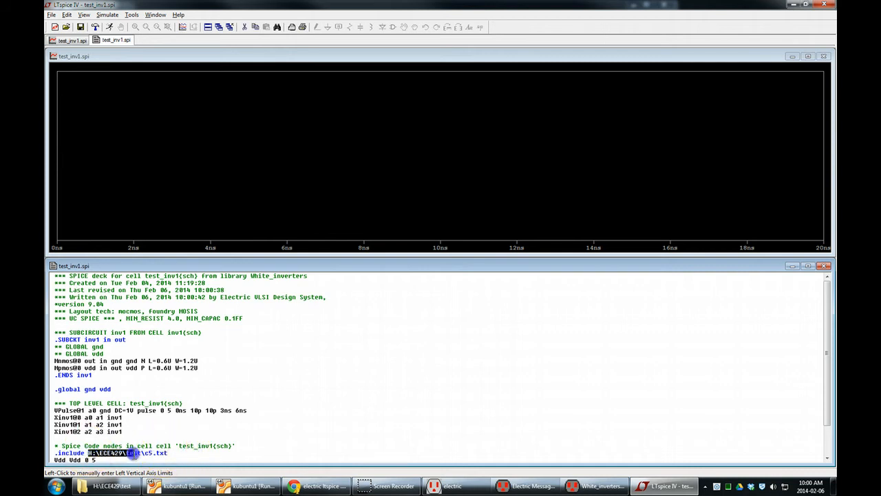
pyautogui.click(169, 452)
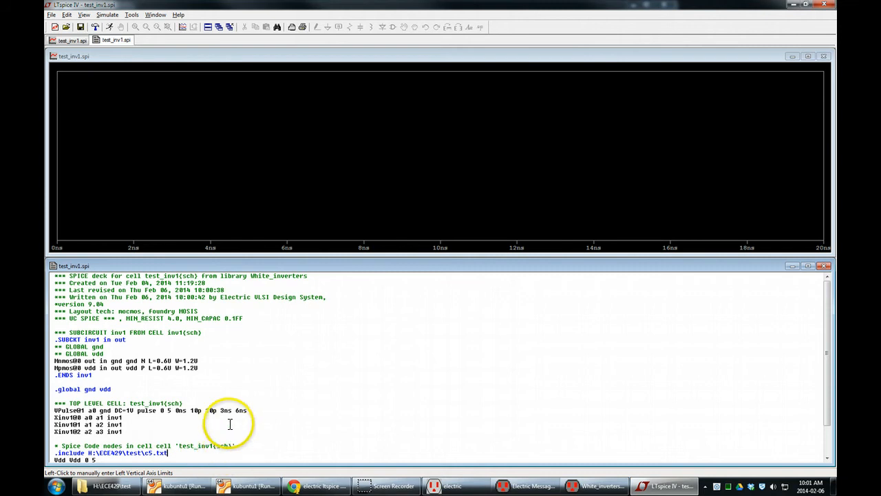
pyautogui.click(224, 402)
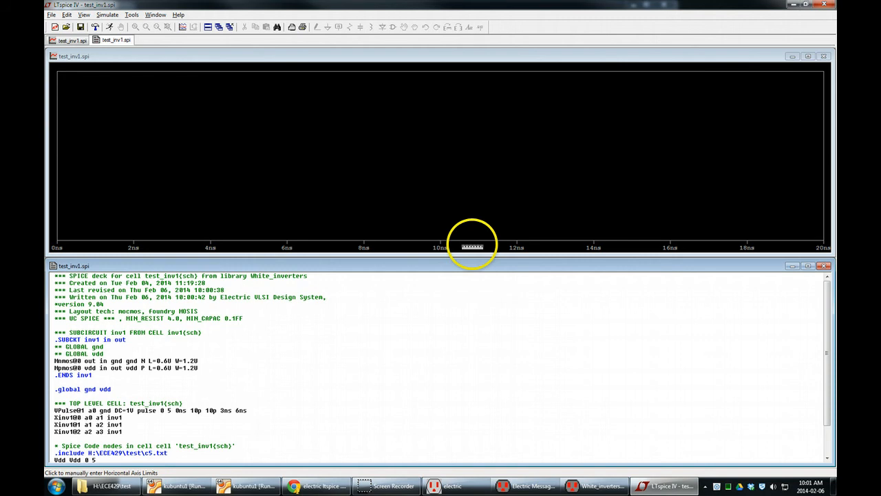
# Review the .include, Vdd and Vgnd lines near the end of the netlist, and close LTspice to return to the schematic
pyautogui.scroll(-2, 268, 438)
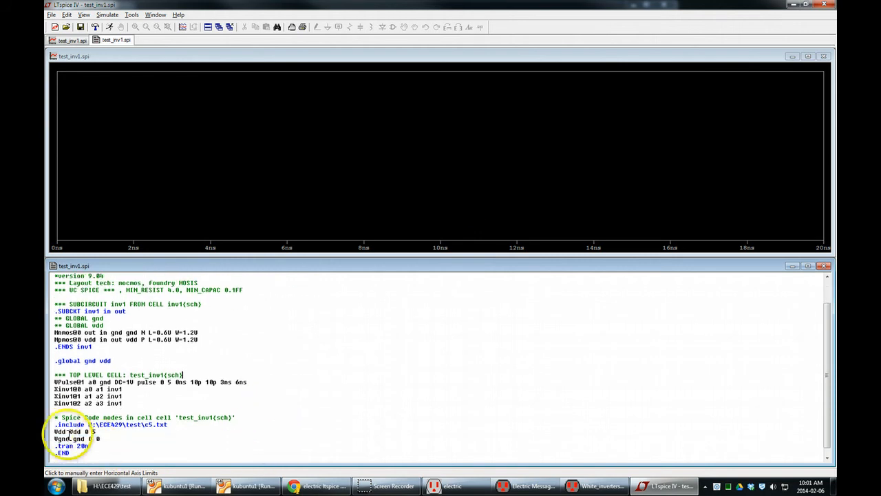
pyautogui.moveTo(48, 431); pyautogui.dragTo(108, 431)
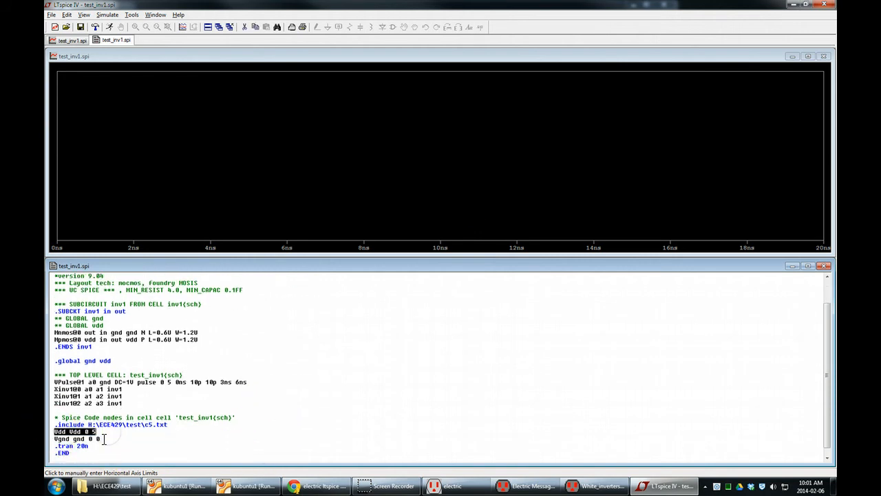
pyautogui.doubleClick(149, 425)
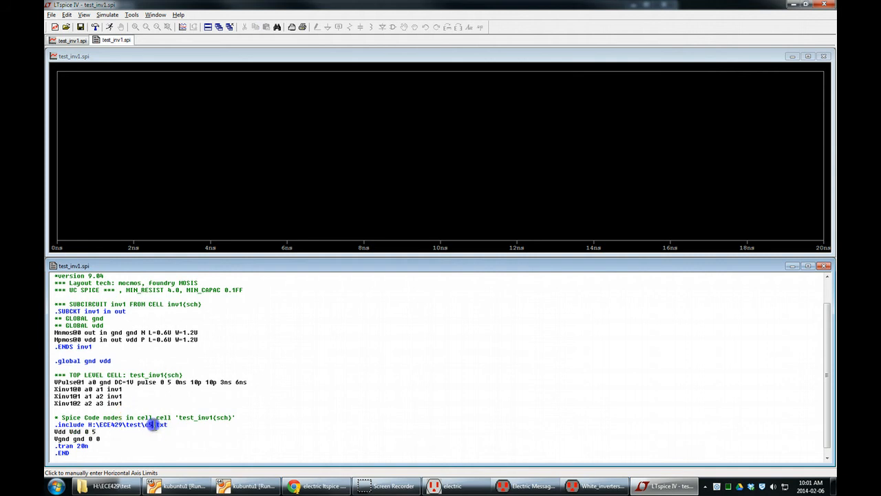
pyautogui.moveTo(105, 441); pyautogui.dragTo(77, 438)
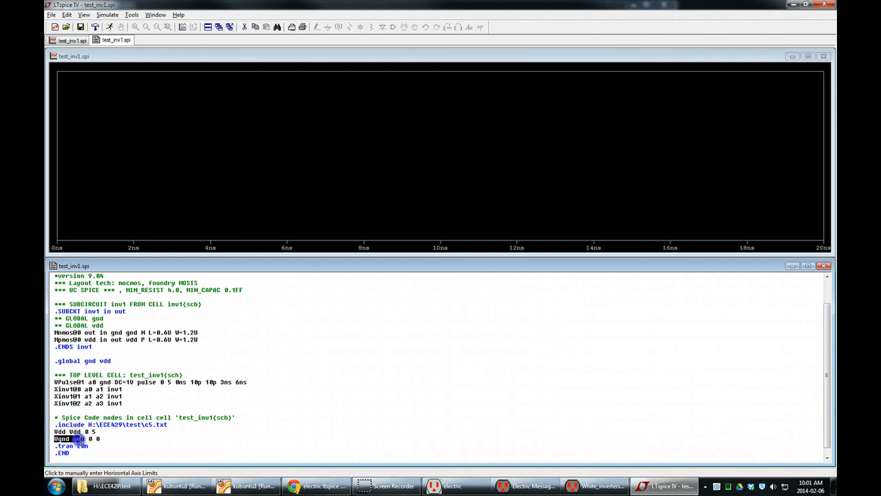
pyautogui.click(107, 438)
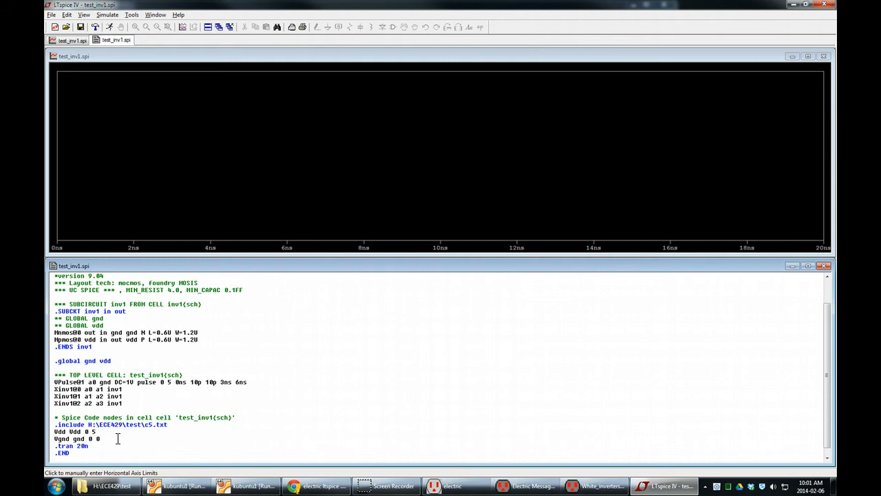
pyautogui.click(104, 439)
pyautogui.moveTo(104, 439); pyautogui.dragTo(39, 423)
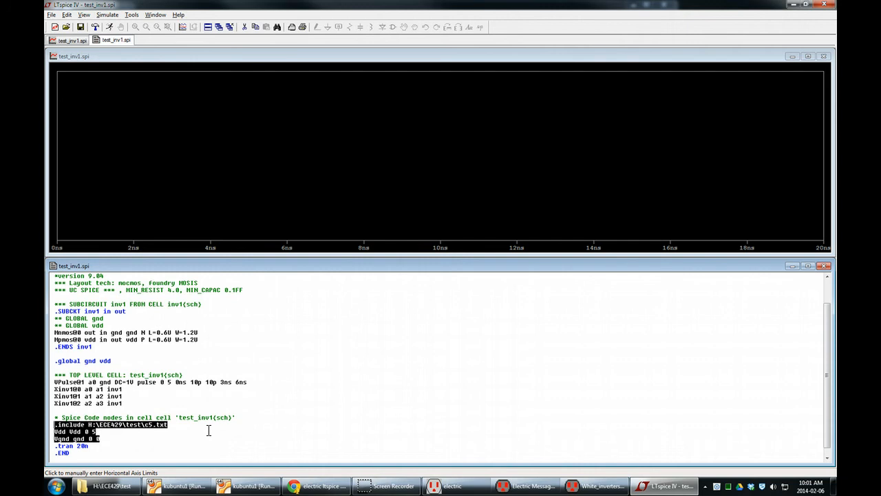
pyautogui.click(284, 358)
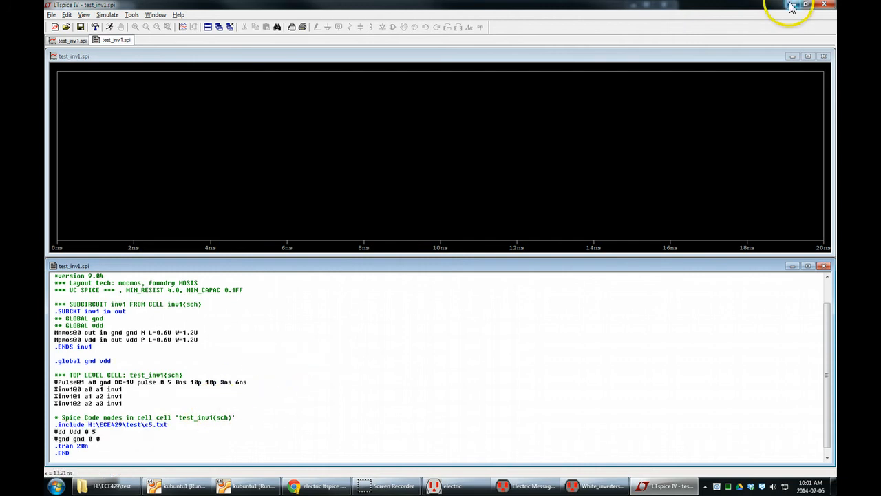
pyautogui.click(823, 5)
pyautogui.click(397, 90)
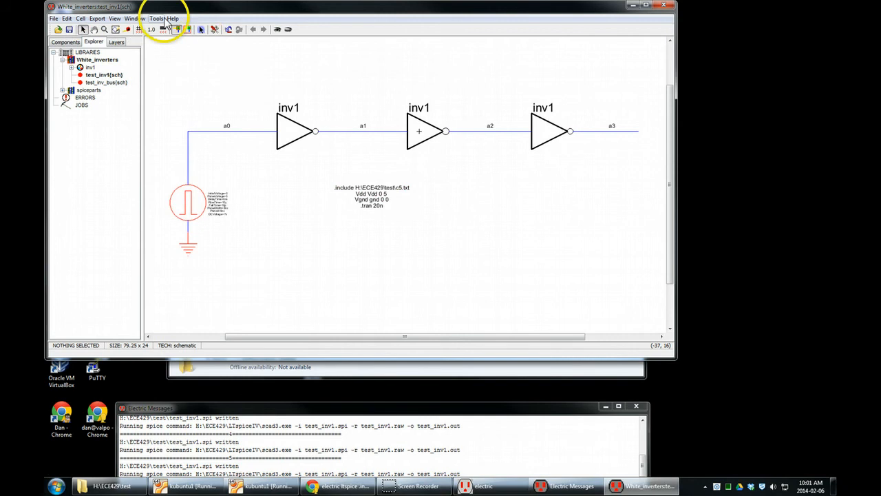
# In the Spice/CDL preferences, use trailer cards from the file H:\ECE429\test\c5.txt and apply the setting
pyautogui.click(218, 32)
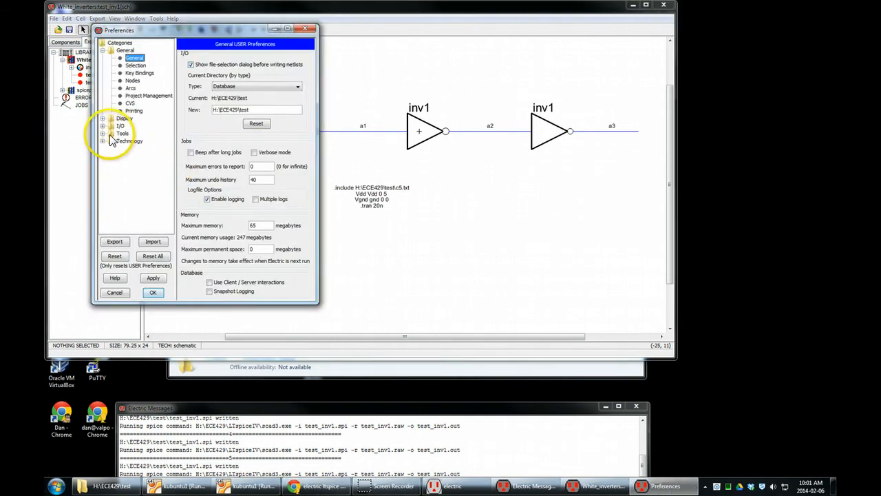
pyautogui.click(102, 133)
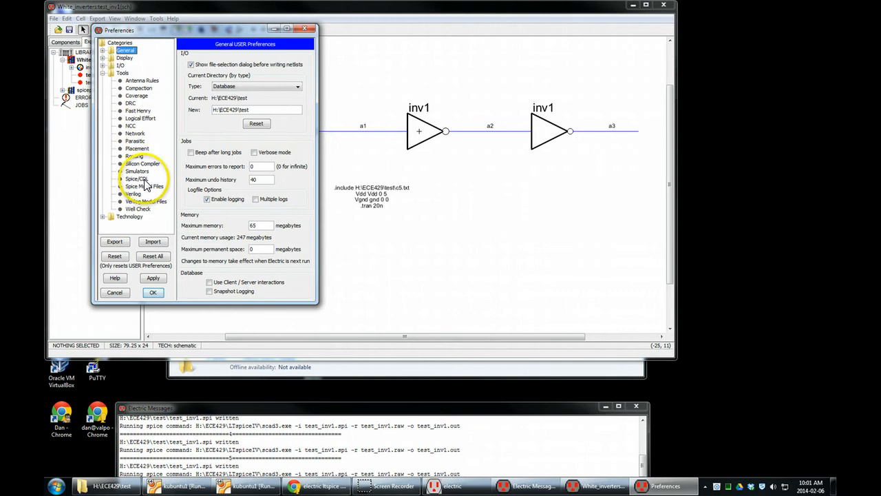
pyautogui.click(144, 180)
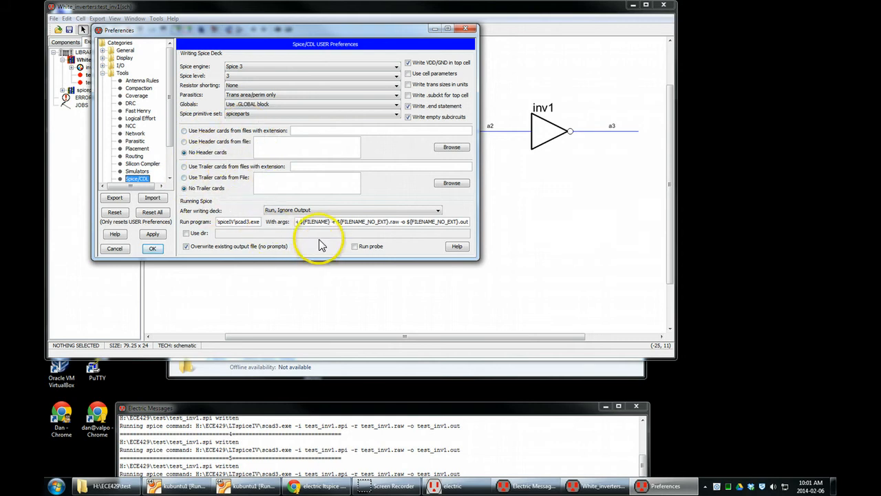
pyautogui.click(312, 183)
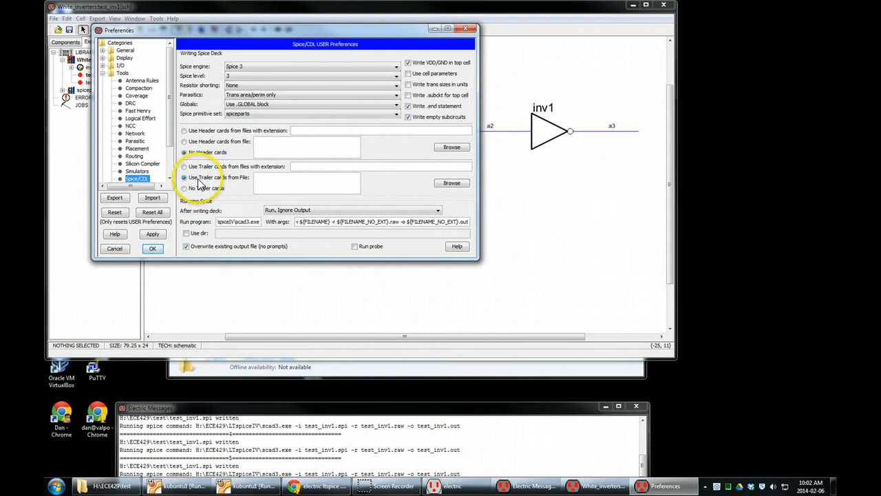
pyautogui.click(449, 183)
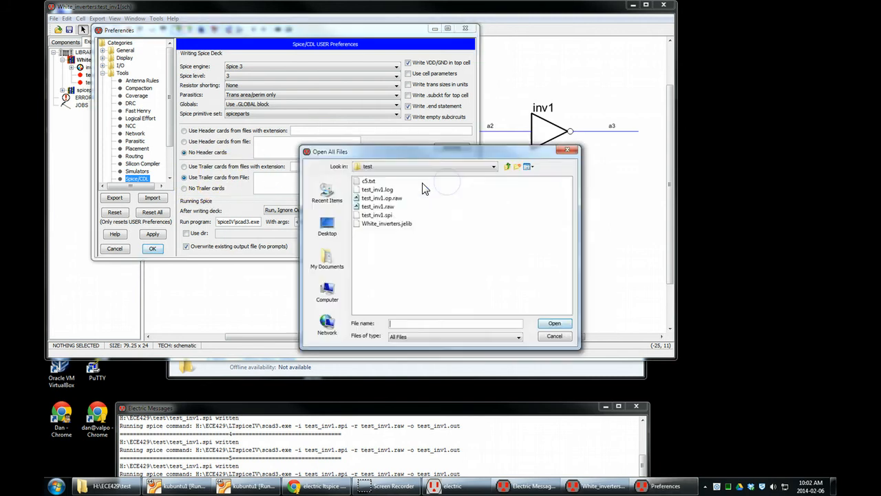
pyautogui.doubleClick(370, 182)
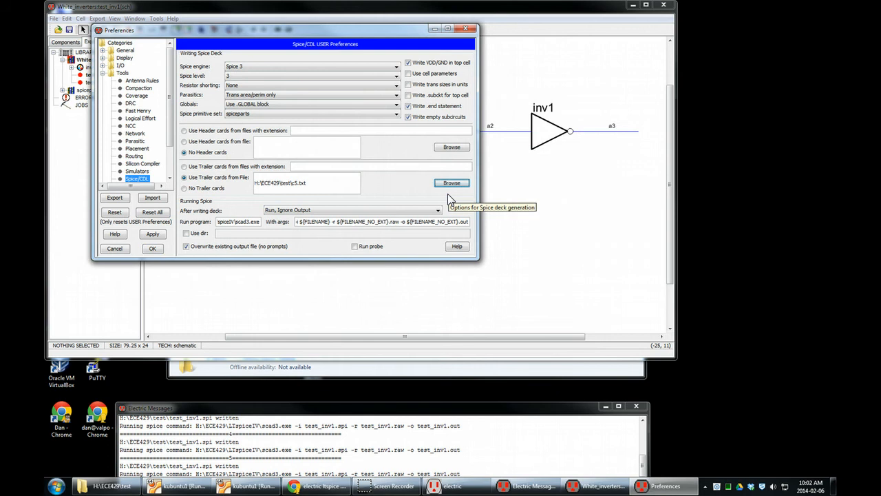
pyautogui.click(153, 234)
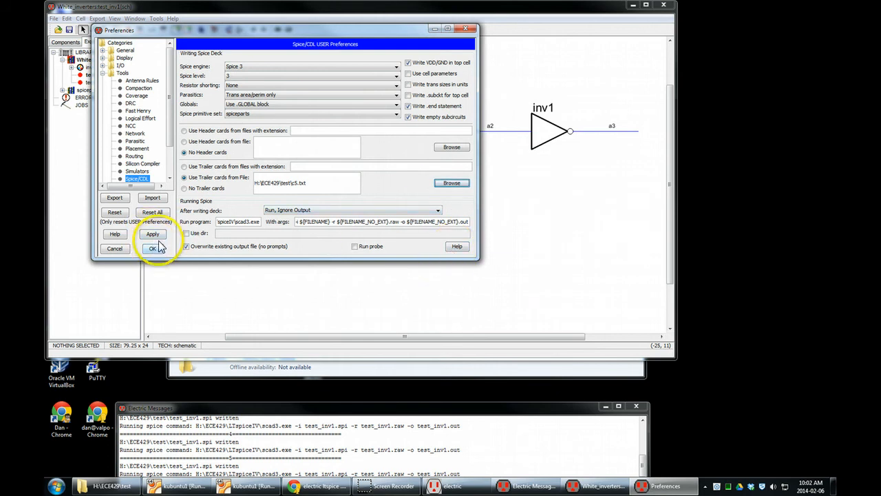
pyautogui.click(153, 248)
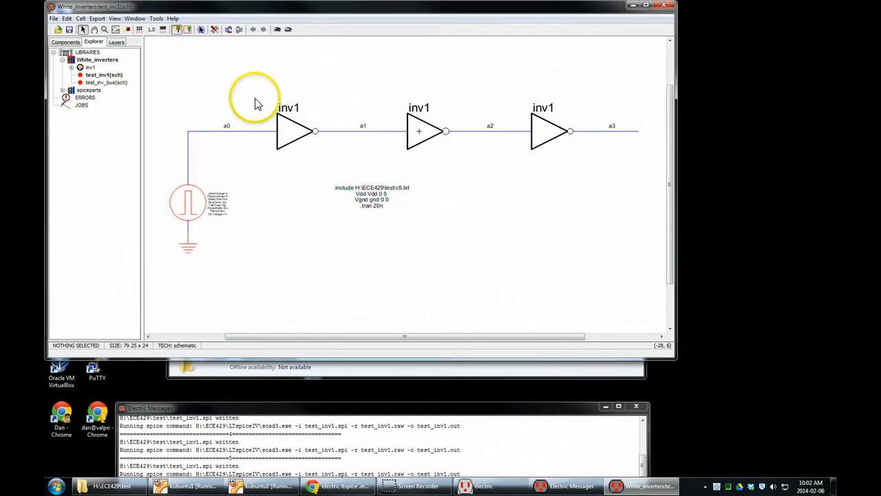
# Write the Spice deck again with the trailer cards, maximize the netlist in LTspice, and examine its Spice code lines
pyautogui.click(163, 19)
pyautogui.moveTo(169, 48)
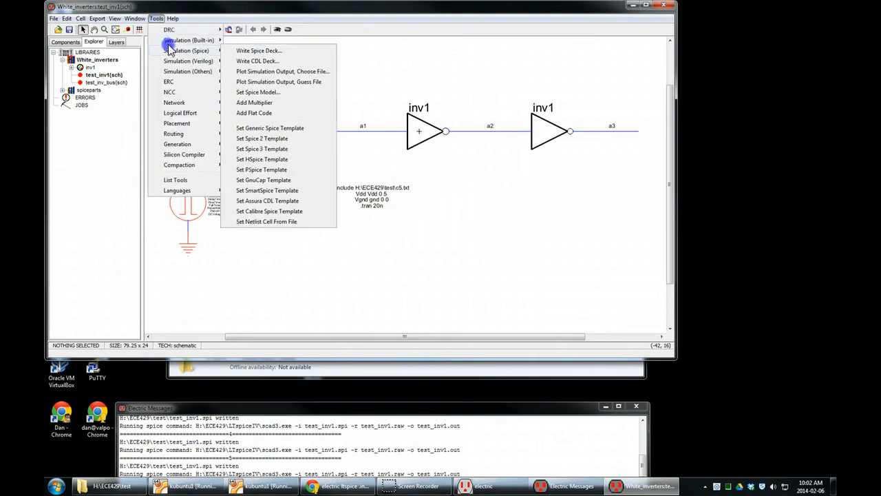
pyautogui.click(237, 53)
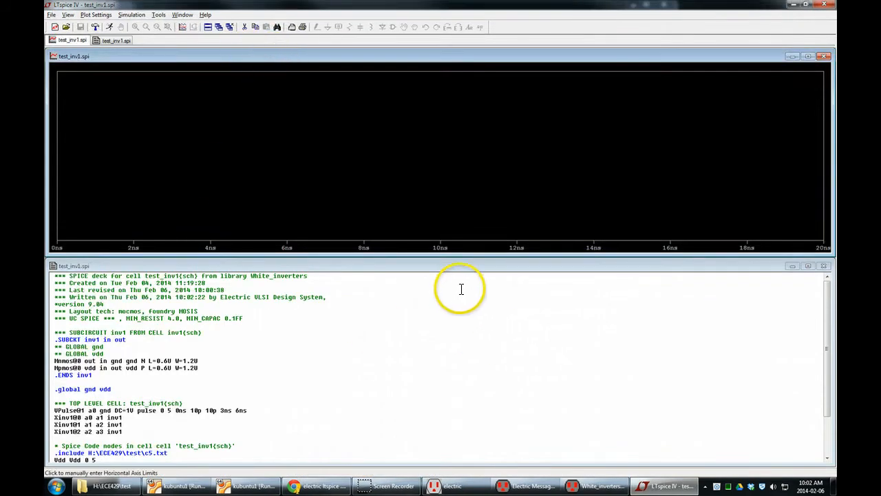
pyautogui.doubleClick(463, 267)
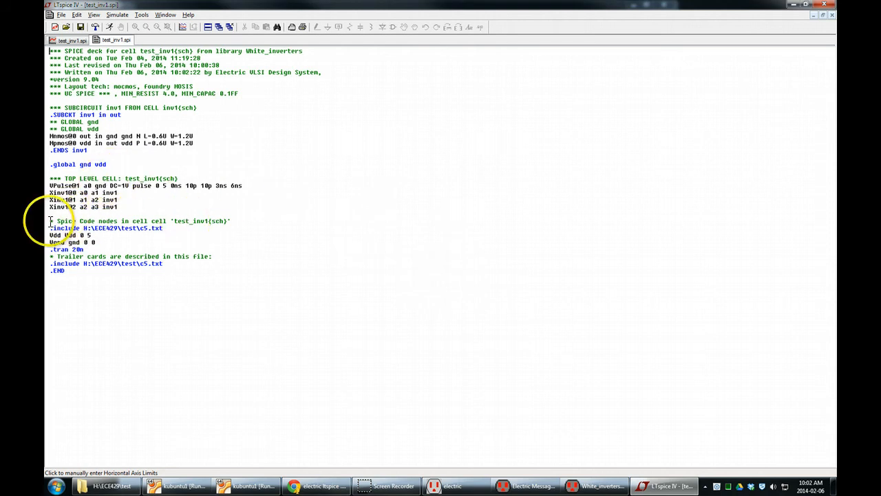
pyautogui.moveTo(47, 220); pyautogui.dragTo(240, 241)
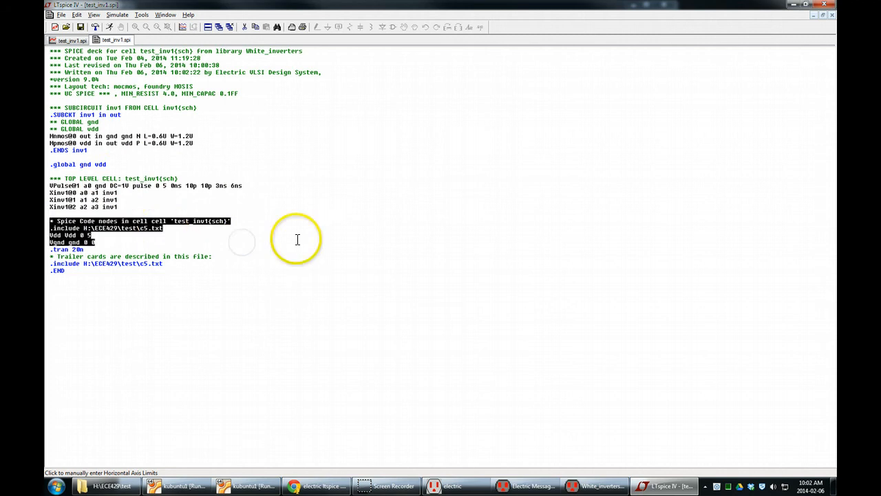
# Compare the schematic's Spice code with the LTspice netlist, and examine the trailer cards comment and its .include path
pyautogui.click(582, 486)
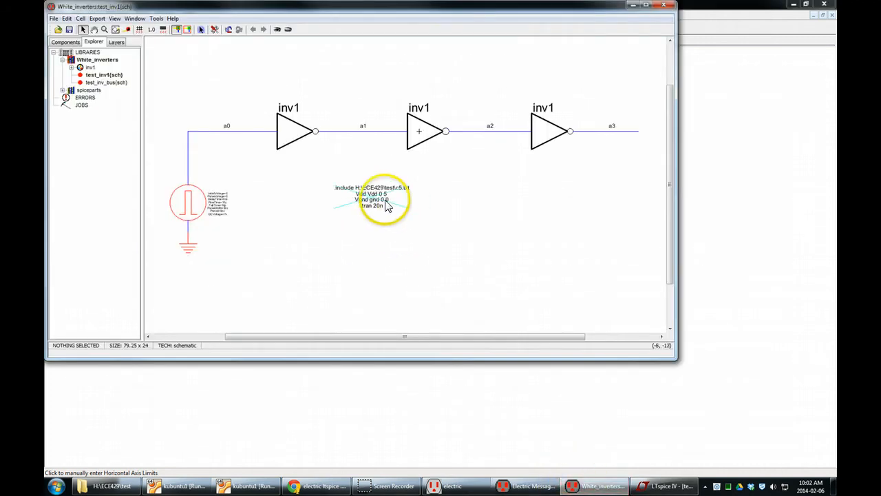
pyautogui.click(386, 204)
pyautogui.click(699, 407)
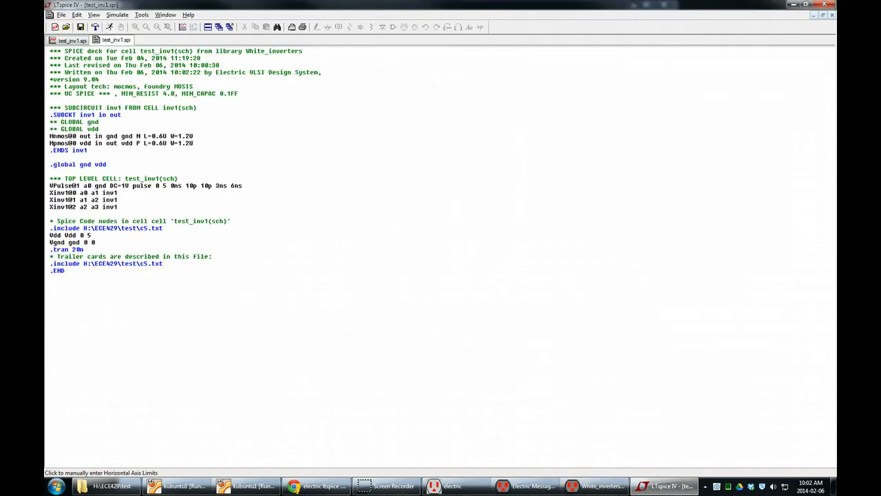
pyautogui.moveTo(45, 256); pyautogui.dragTo(223, 261)
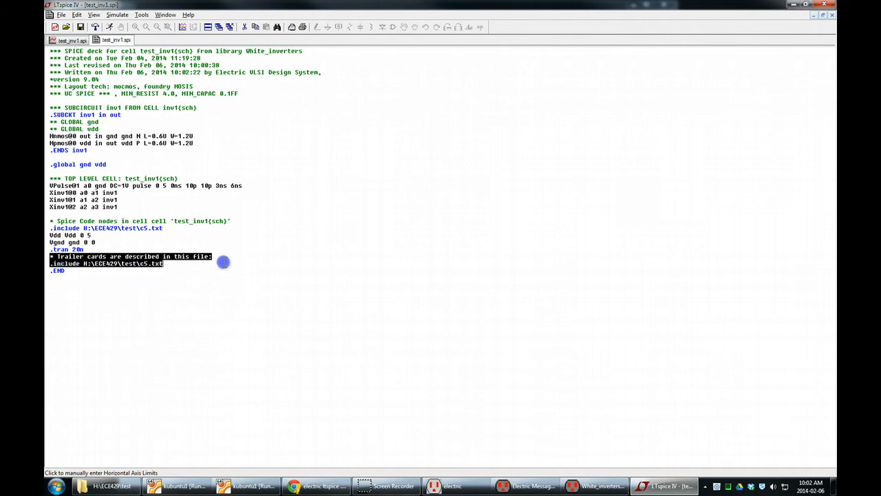
pyautogui.click(188, 264)
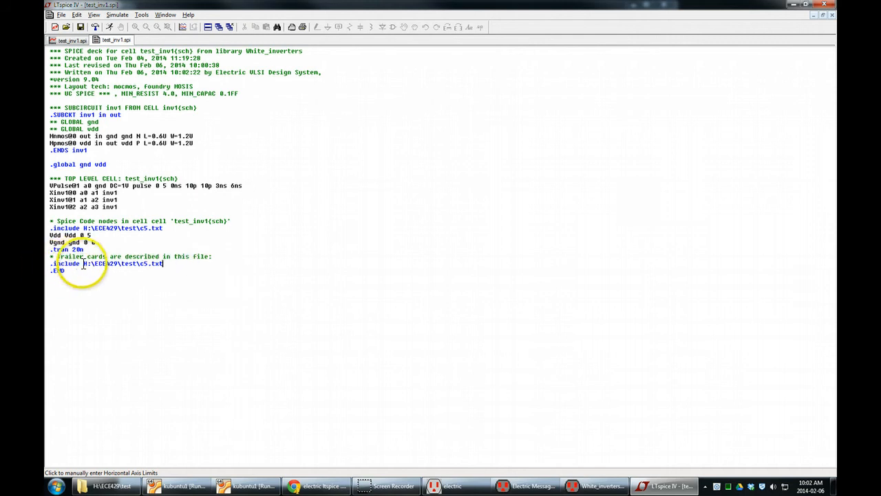
pyautogui.moveTo(170, 262); pyautogui.dragTo(83, 267)
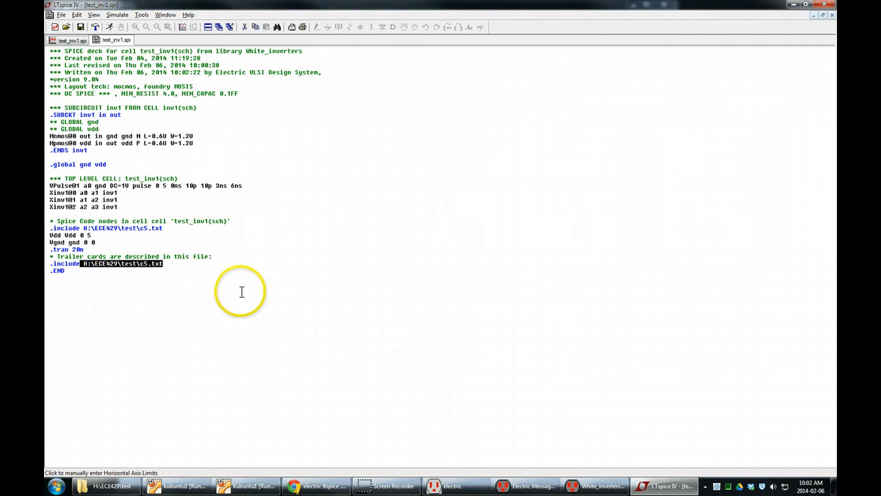
pyautogui.click(224, 262)
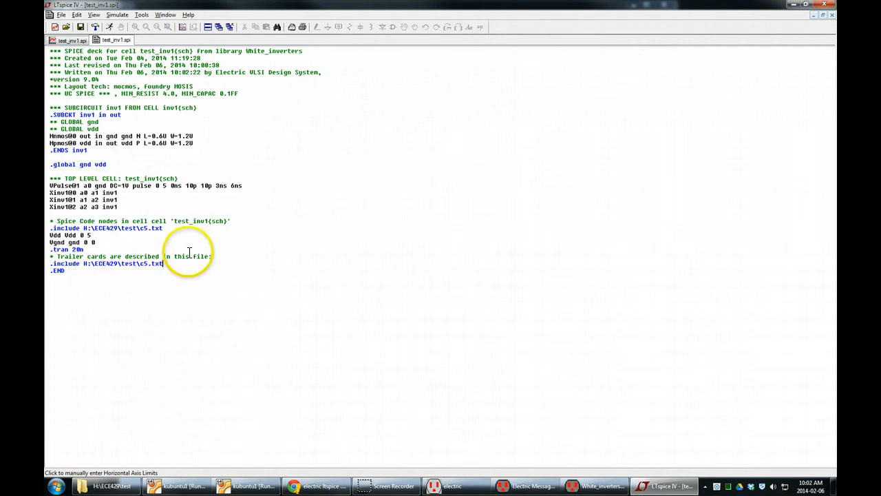
# Review the Vdd and Vgnd supply lines in the netlist's Spice code, and close LTspice
pyautogui.moveTo(95, 242); pyautogui.dragTo(49, 243)
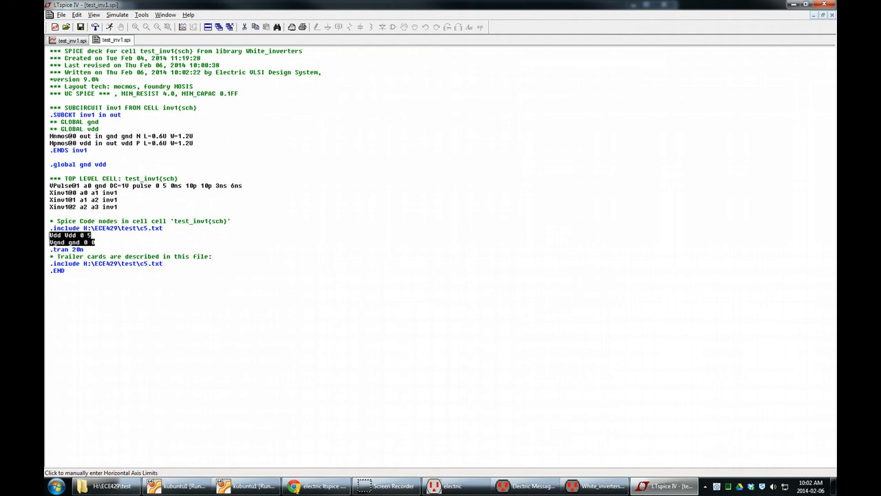
pyautogui.click(120, 228)
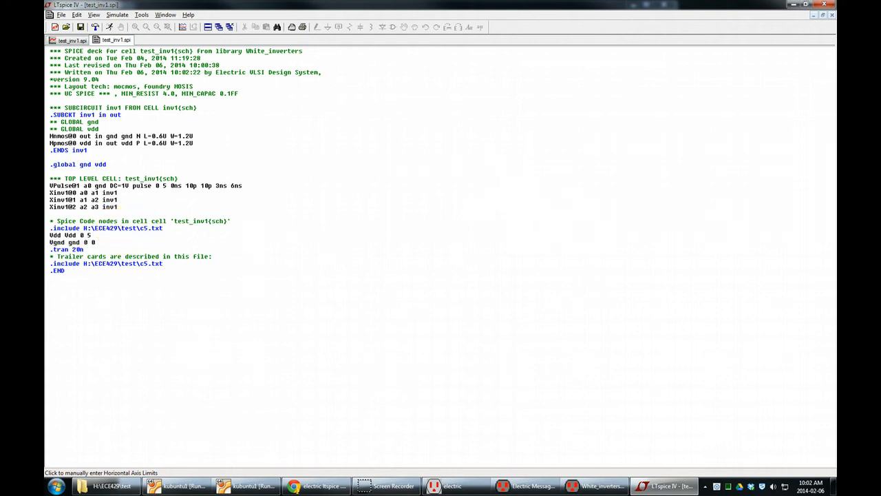
pyautogui.hotkey('alt', 'F4')
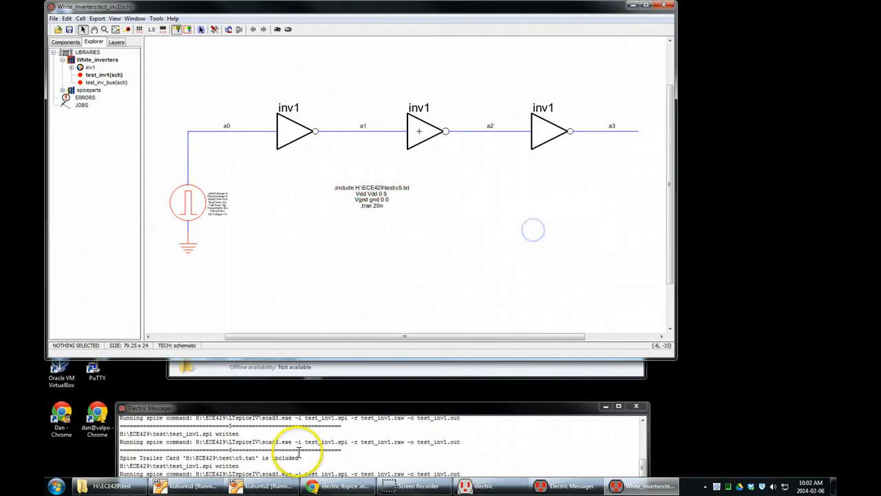
# Switch to the H:\ECE429\test folder and open c5.txt in Notepad++
pyautogui.click(111, 486)
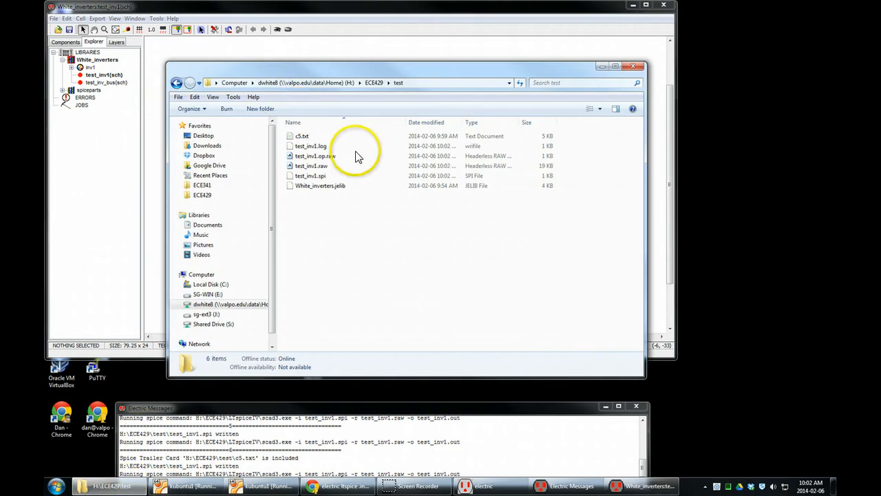
pyautogui.click(299, 141)
pyautogui.rightClick(300, 141)
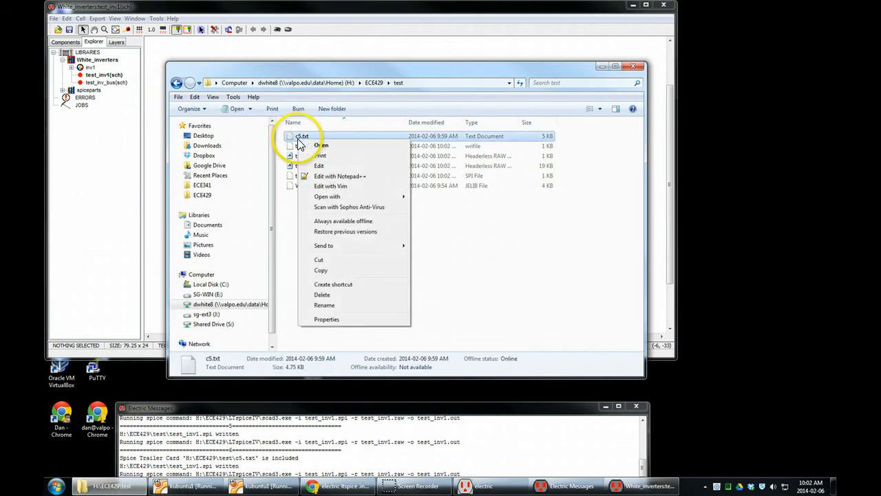
pyautogui.click(324, 175)
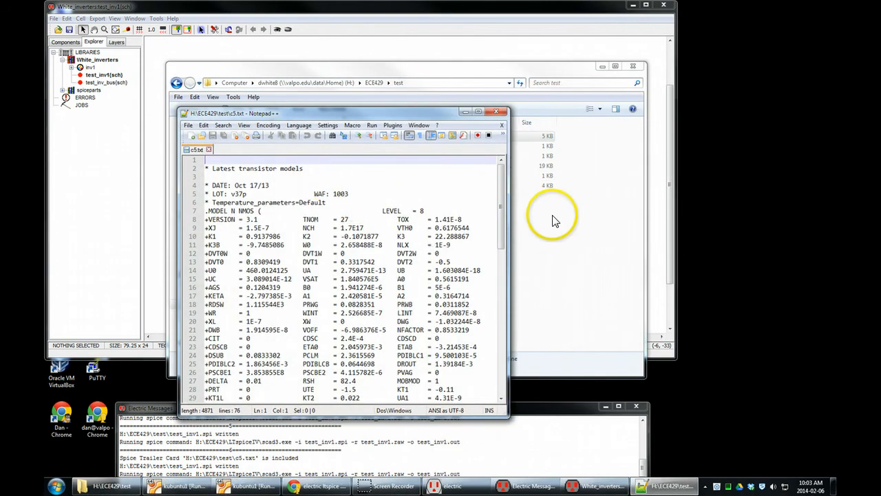
# Examine the NMOS model's .MODEL line, its opening parenthesis and LEVEL value, and the plus-prefixed continuation lines in c5.txt
pyautogui.scroll(-1, 503, 201)
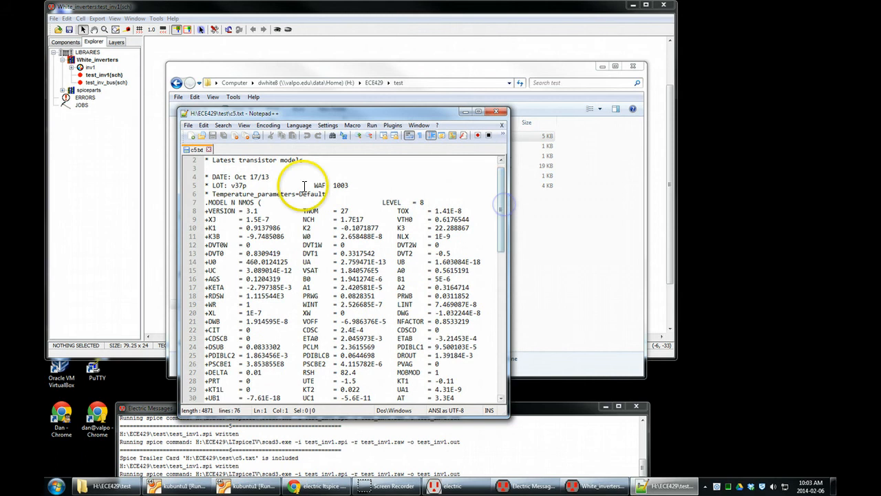
pyautogui.moveTo(234, 185); pyautogui.dragTo(239, 203)
pyautogui.click(261, 194)
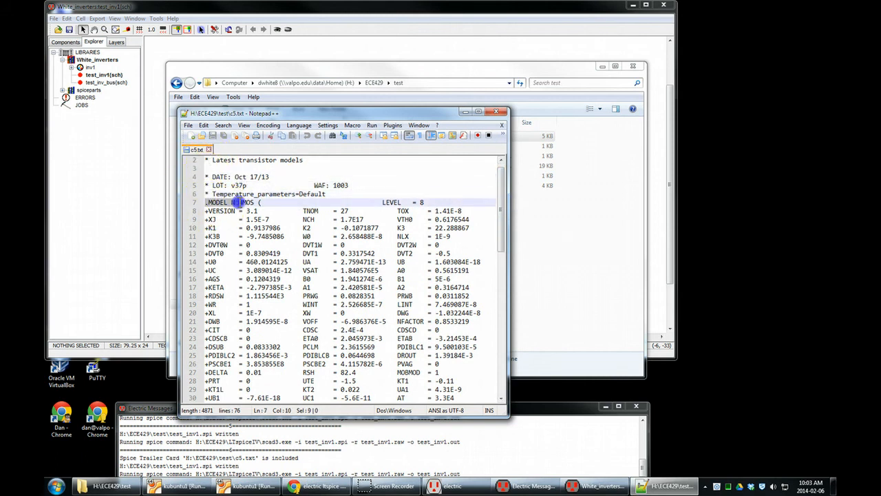
pyautogui.click(259, 203)
pyautogui.write('(')
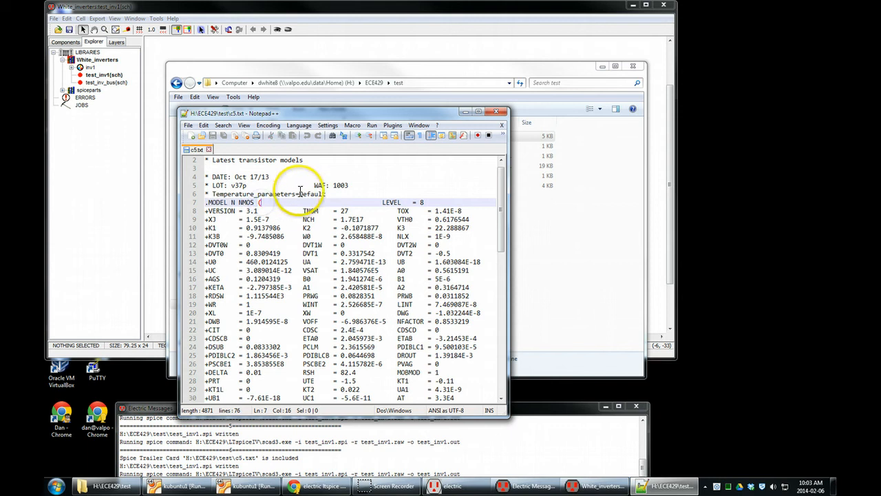
pyautogui.click(424, 202)
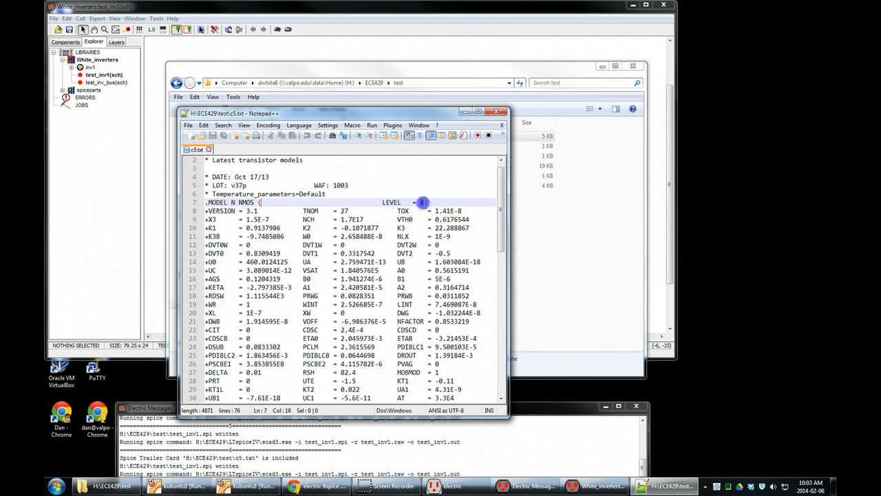
pyautogui.click(408, 202)
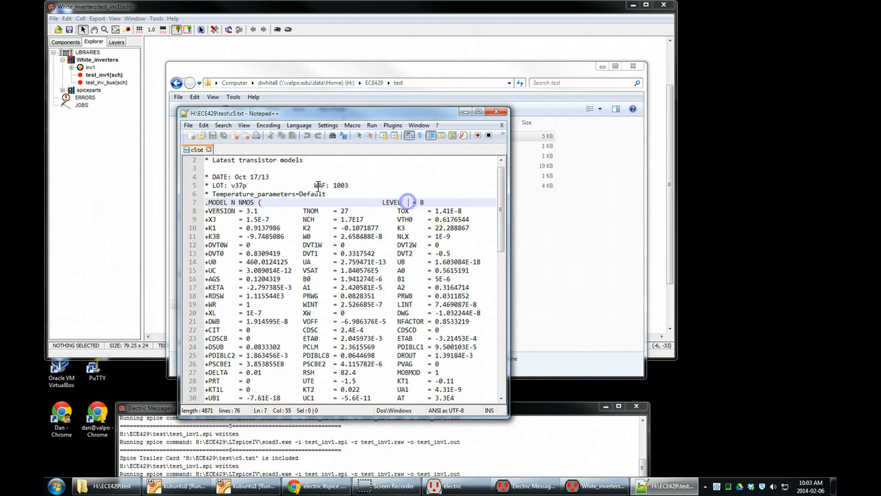
pyautogui.click(206, 210)
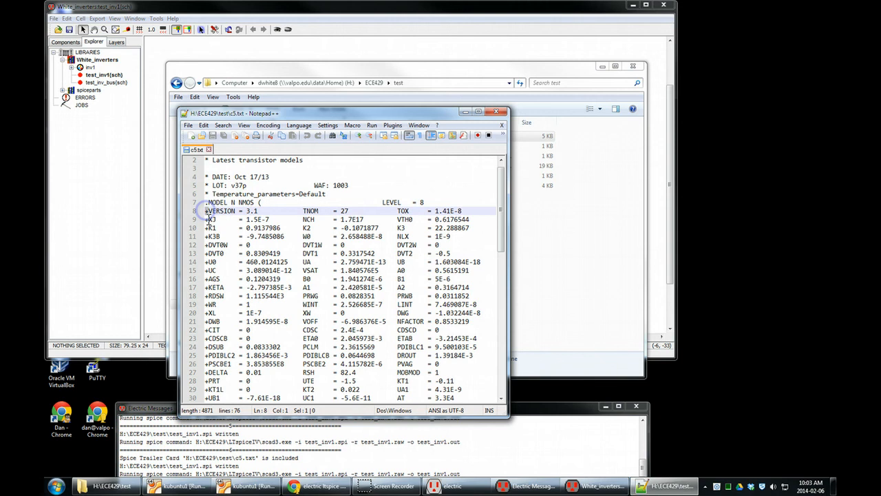
pyautogui.click(207, 219)
pyautogui.click(246, 219)
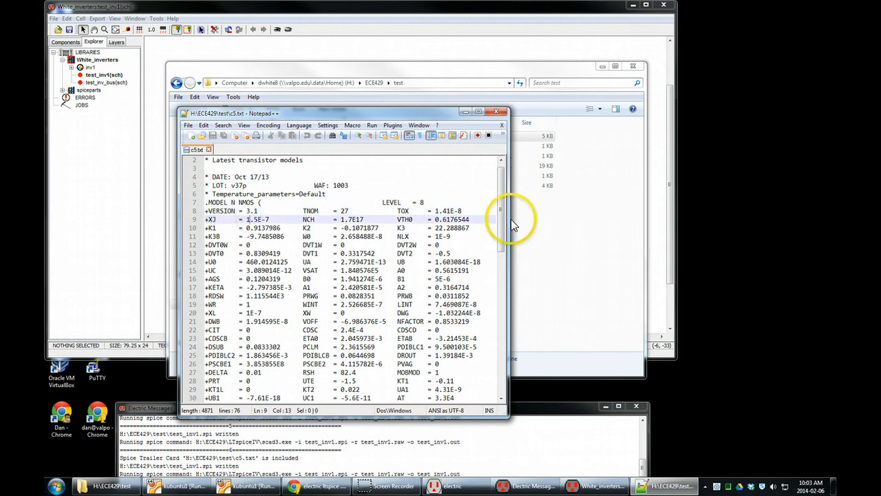
# Examine the end of the NMOS model, the separating comment line and the start of the PMOS model
pyautogui.moveTo(502, 219); pyautogui.dragTo(502, 274)
pyautogui.click(262, 338)
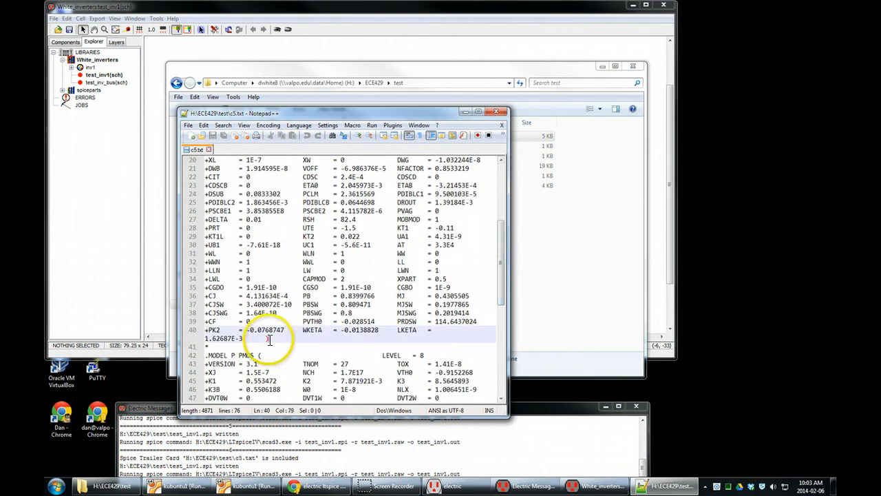
pyautogui.click(236, 348)
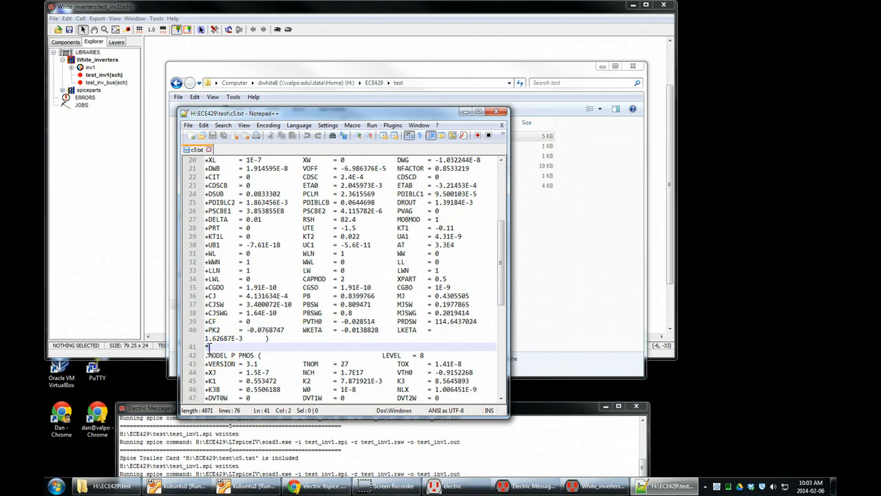
pyautogui.moveTo(507, 298); pyautogui.dragTo(506, 336)
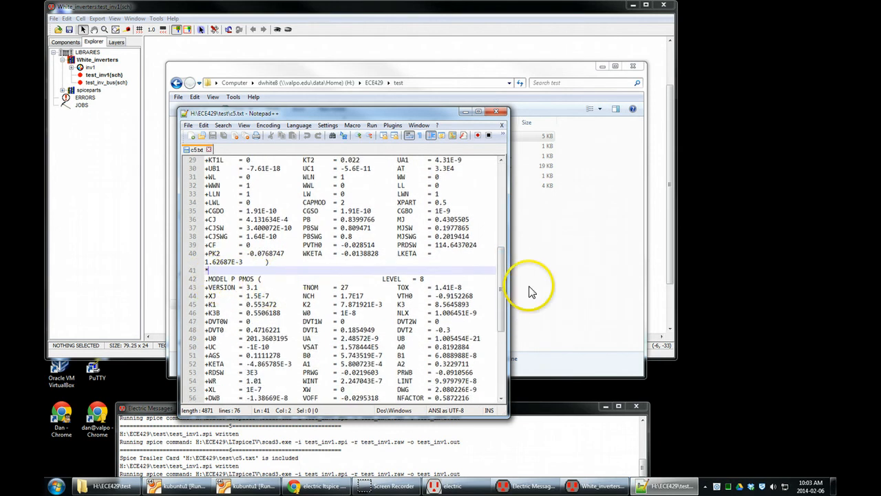
# Add the comment "* Default power supply" and the lines "Vvdd vdd 0 5" and "Vgnd gnd 0 0" at the start of c5.txt
pyautogui.moveTo(505, 289); pyautogui.dragTo(503, 168)
pyautogui.click(241, 160)
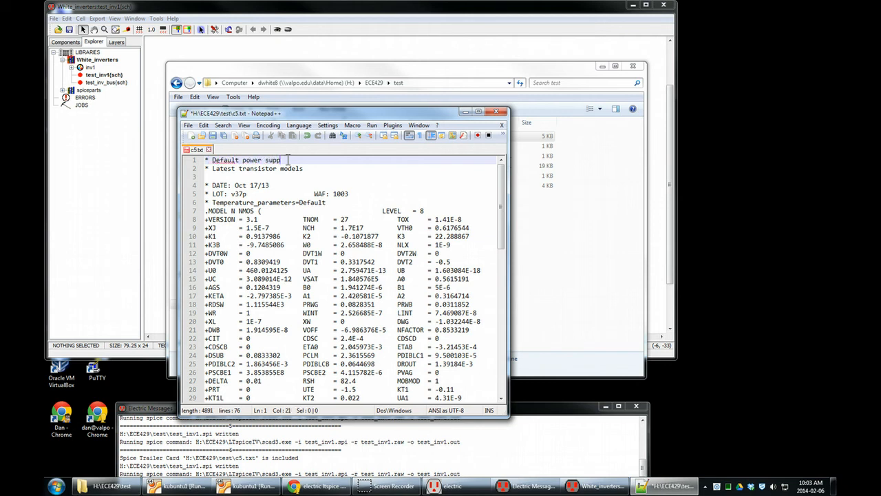
pyautogui.press('Return')
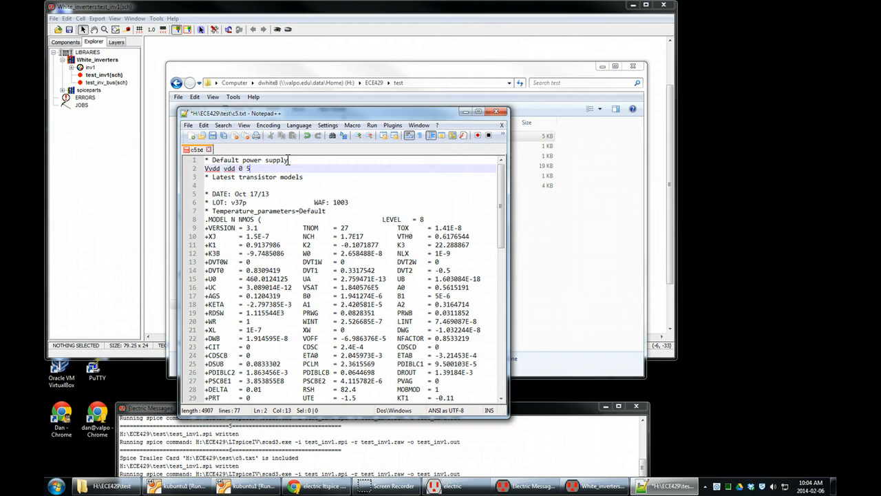
pyautogui.press('Return')
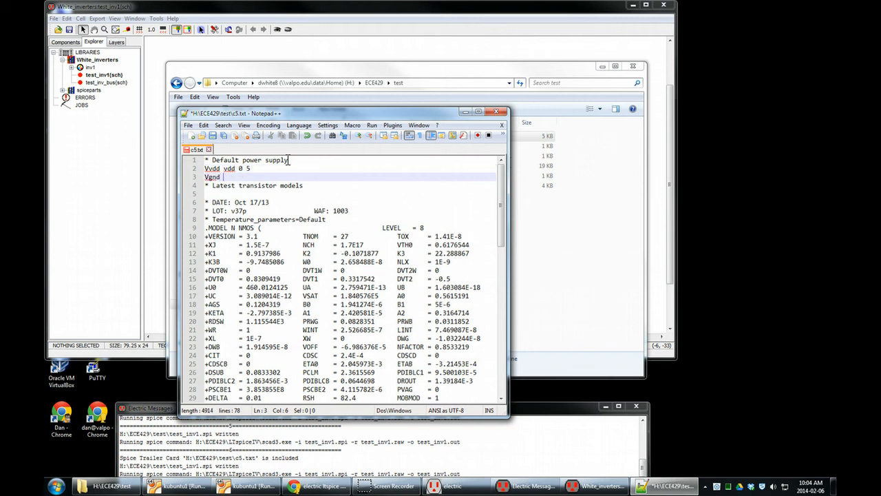
pyautogui.write('Vgnd gnd 0 0')
pyautogui.press('Return')
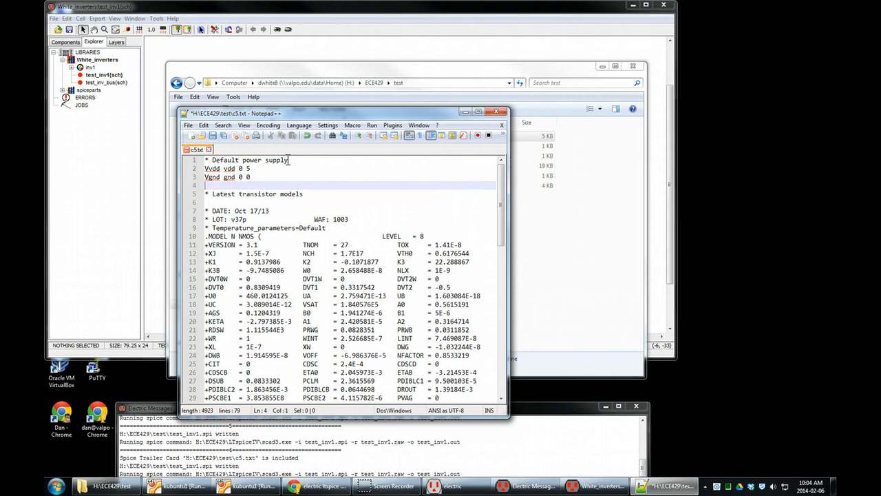
# Check the nodes and voltages in the new Vvdd and Vgnd lines, and save c5.txt
pyautogui.click(322, 270)
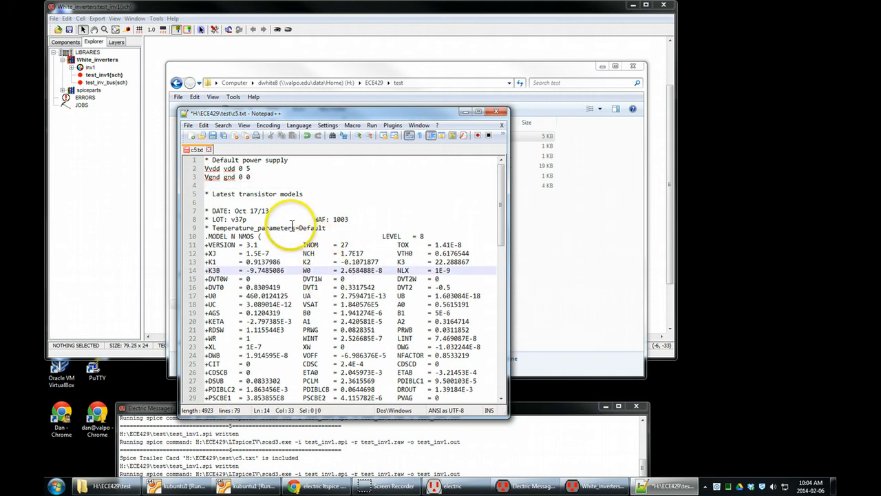
pyautogui.moveTo(250, 177); pyautogui.dragTo(202, 169)
pyautogui.click(201, 170)
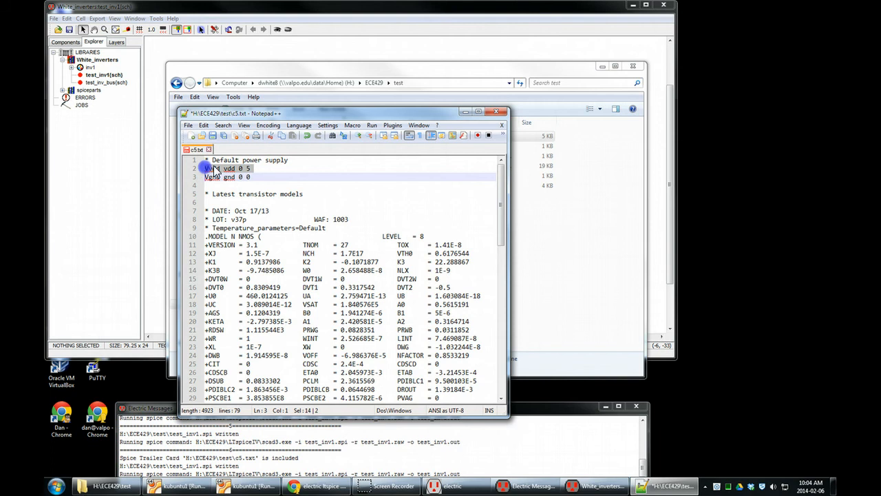
pyautogui.click(306, 184)
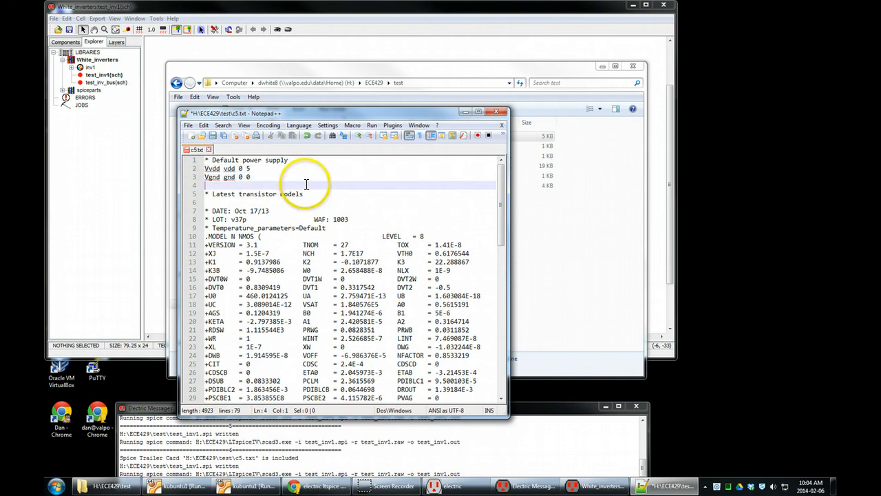
pyautogui.moveTo(252, 168); pyautogui.dragTo(225, 167)
pyautogui.click(252, 177)
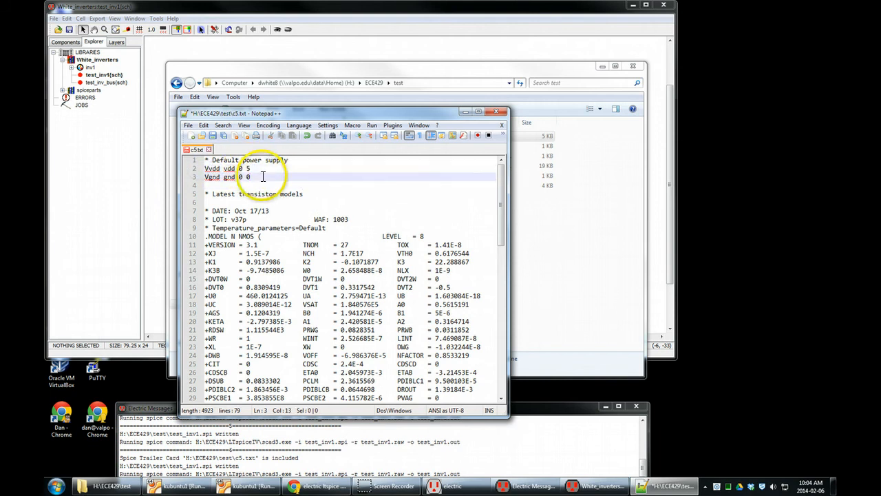
pyautogui.moveTo(224, 177); pyautogui.dragTo(235, 177)
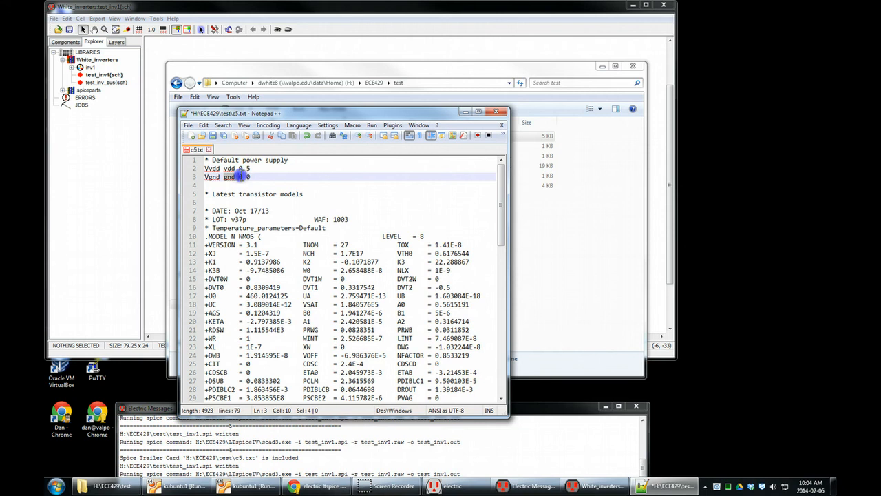
pyautogui.click(249, 177)
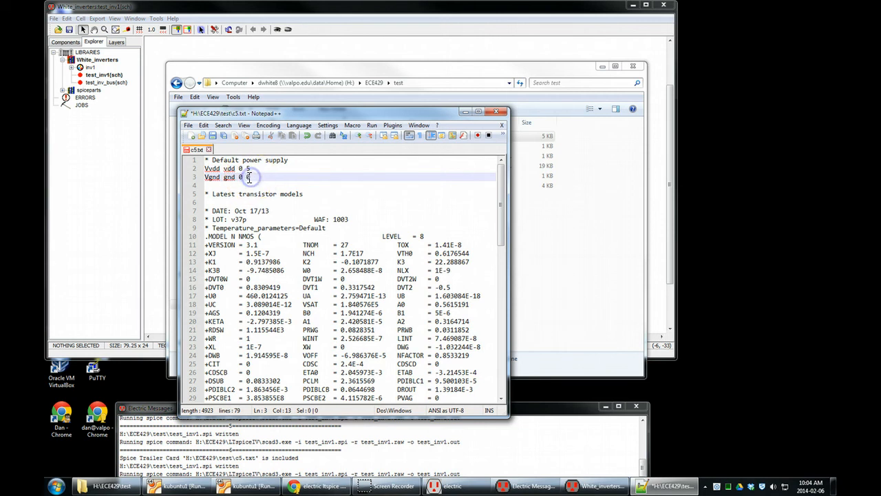
pyautogui.moveTo(252, 177); pyautogui.dragTo(269, 177)
pyautogui.click(212, 135)
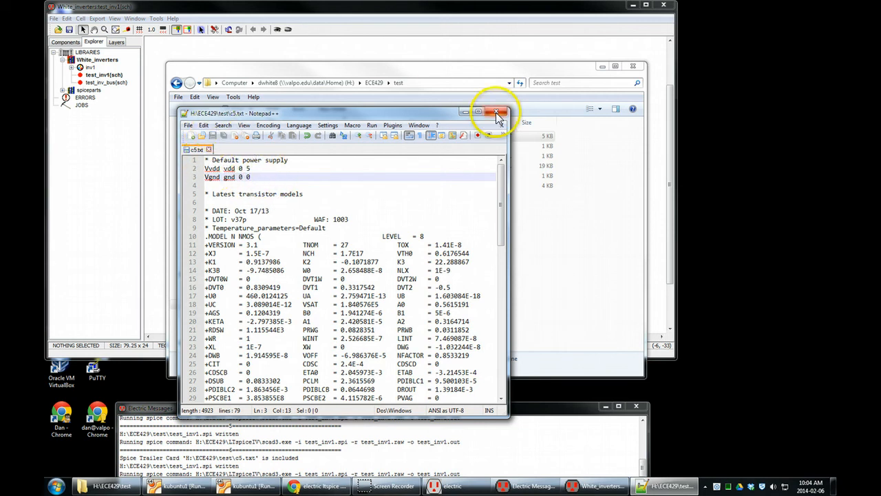
# Write the Spice deck for the test_inv1 schematic in Electric, run it in LTspice and dismiss the resulting message
pyautogui.click(351, 12)
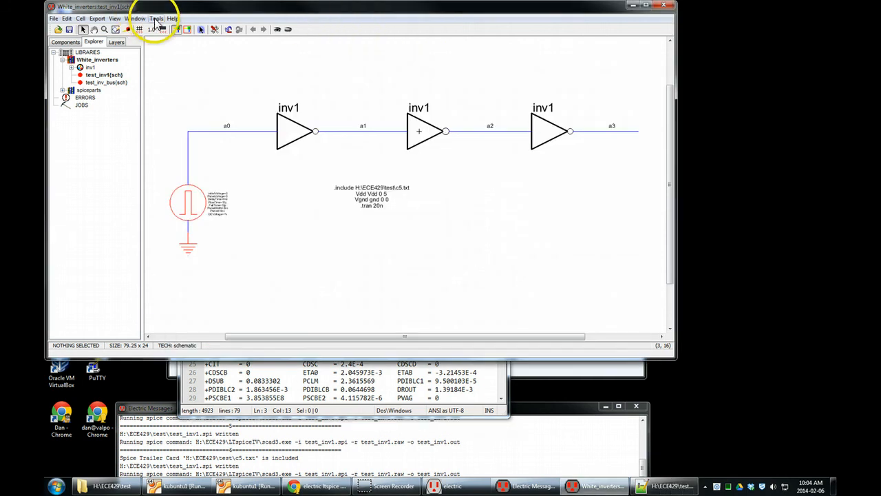
pyautogui.click(136, 19)
pyautogui.moveTo(157, 20)
pyautogui.moveTo(179, 58)
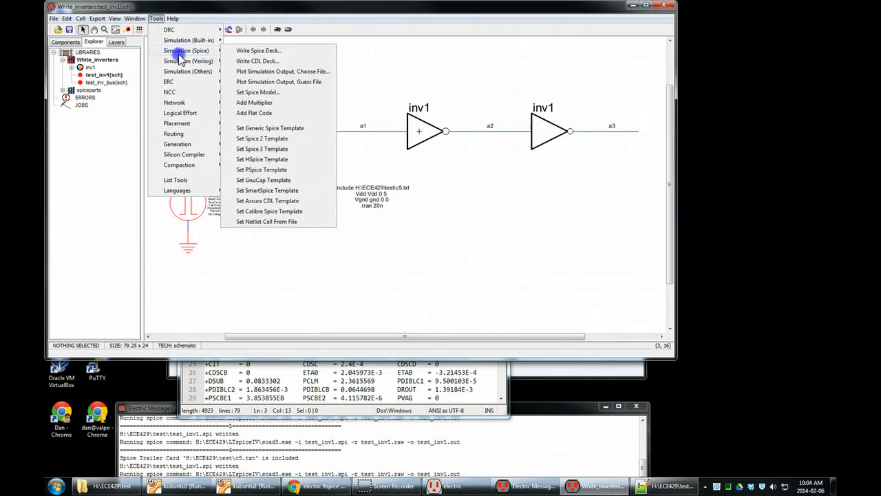
pyautogui.click(247, 53)
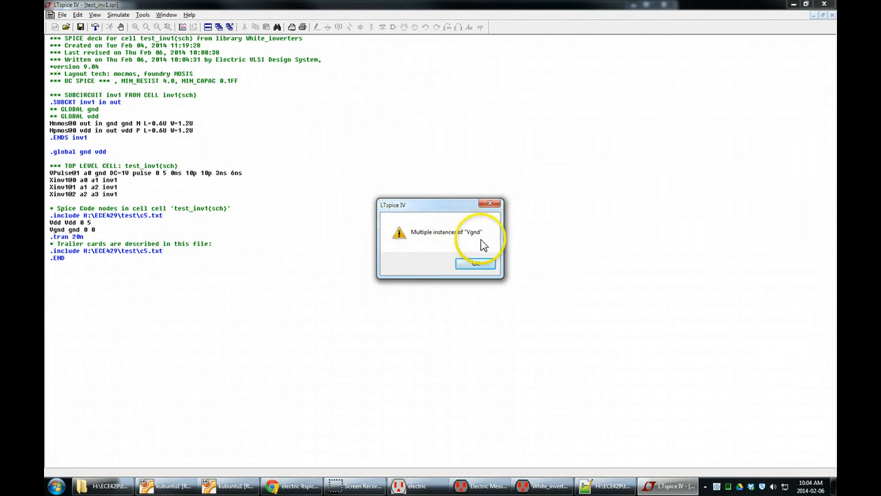
pyautogui.click(485, 264)
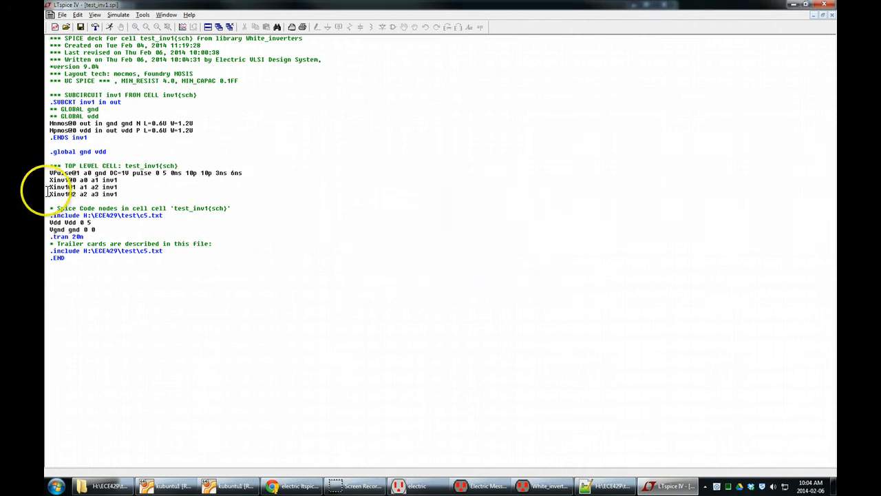
# Examine the trailer include, the schematic's c5.txt include and the Vdd and Vgnd lines in the netlist, and close LTspice
pyautogui.moveTo(164, 251); pyautogui.dragTo(49, 254)
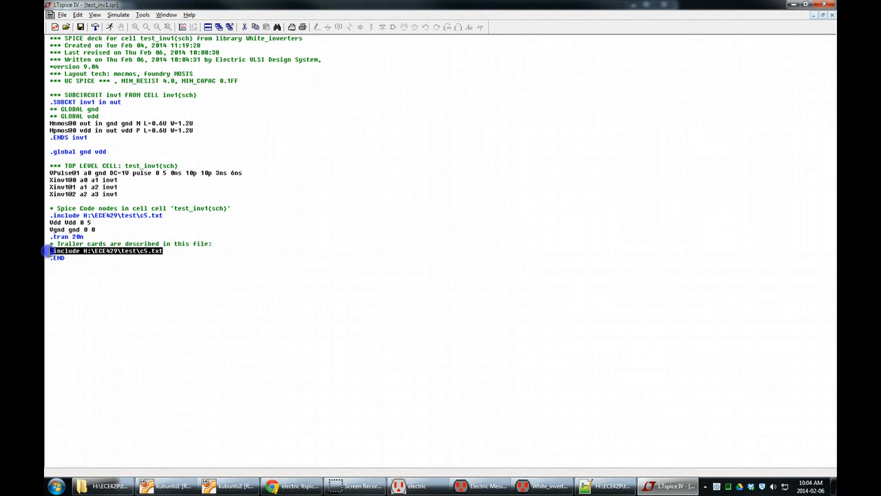
pyautogui.click(191, 251)
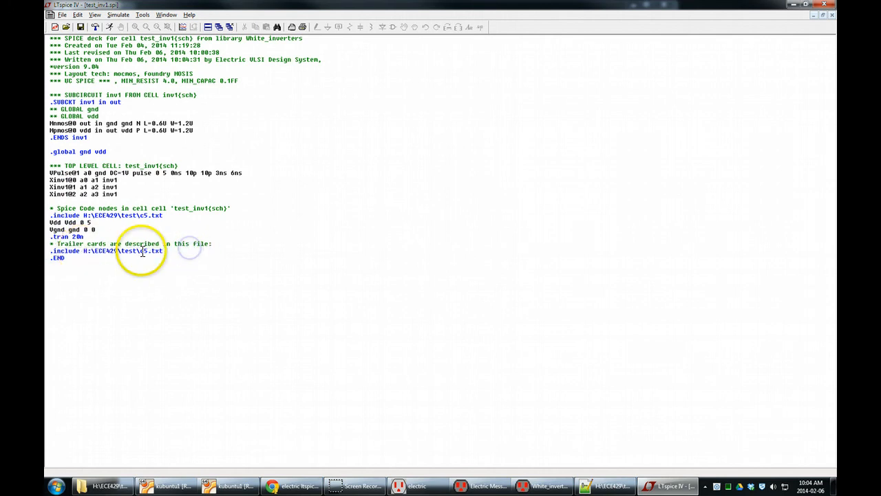
pyautogui.moveTo(140, 250); pyautogui.dragTo(172, 251)
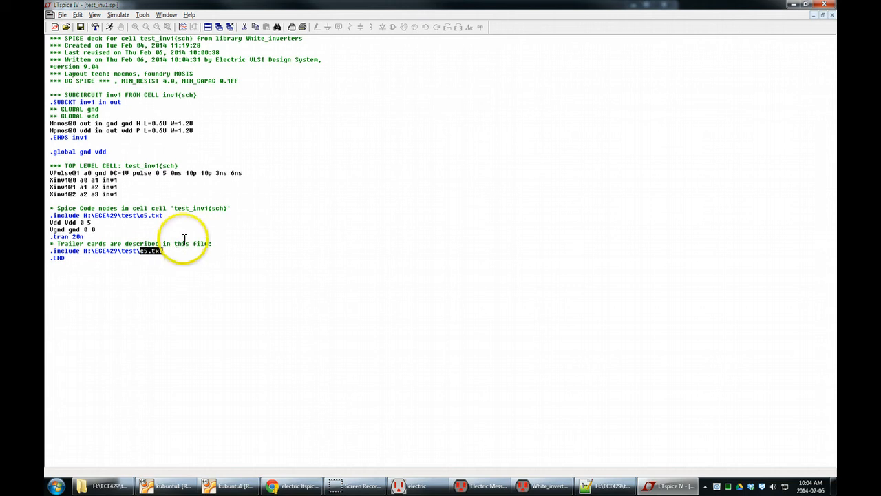
pyautogui.moveTo(159, 215); pyautogui.dragTo(141, 216)
pyautogui.moveTo(53, 222); pyautogui.dragTo(71, 221)
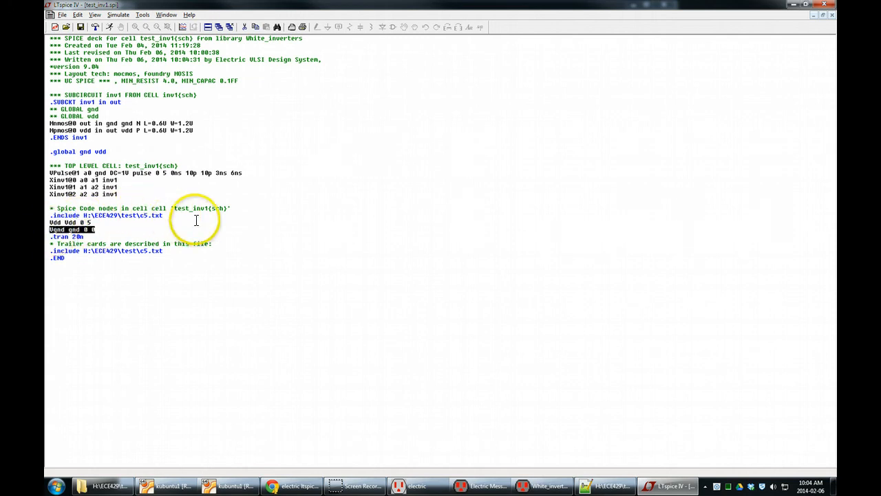
pyautogui.click(824, 4)
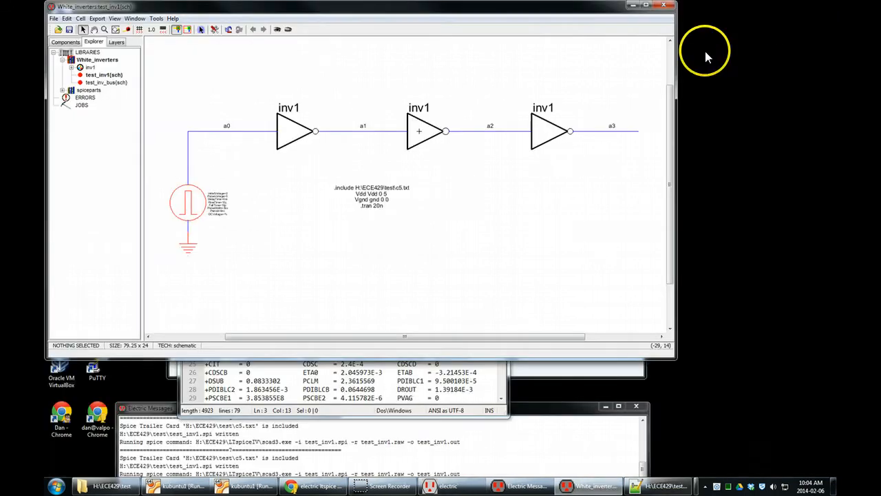
# Delete the .include, Vdd and Vgnd lines from the schematic's SPICE code text, keeping only ".tran 20n"
pyautogui.click(387, 194)
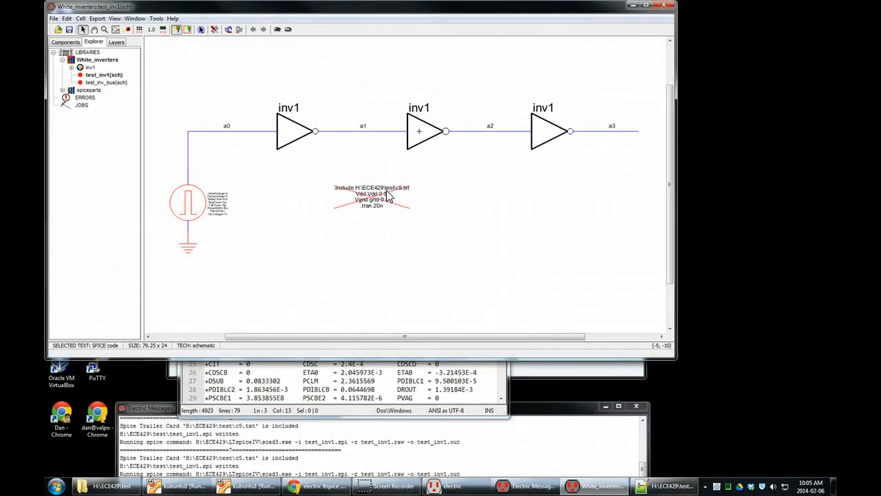
pyautogui.doubleClick(388, 195)
pyautogui.click(374, 106)
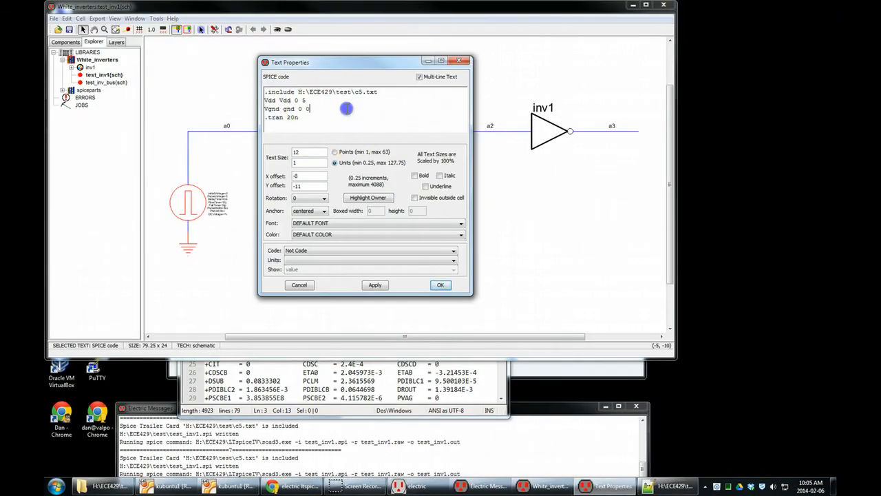
pyautogui.click(267, 91)
pyautogui.moveTo(330, 94); pyautogui.dragTo(330, 98)
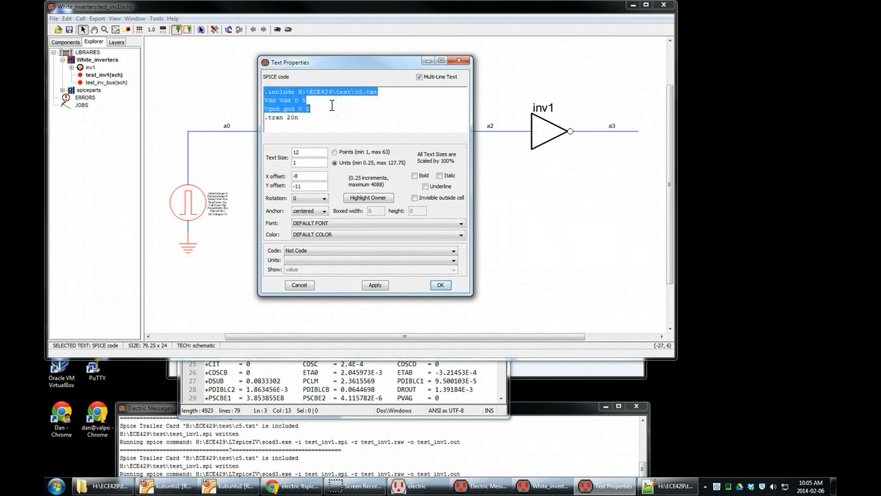
pyautogui.press('Delete')
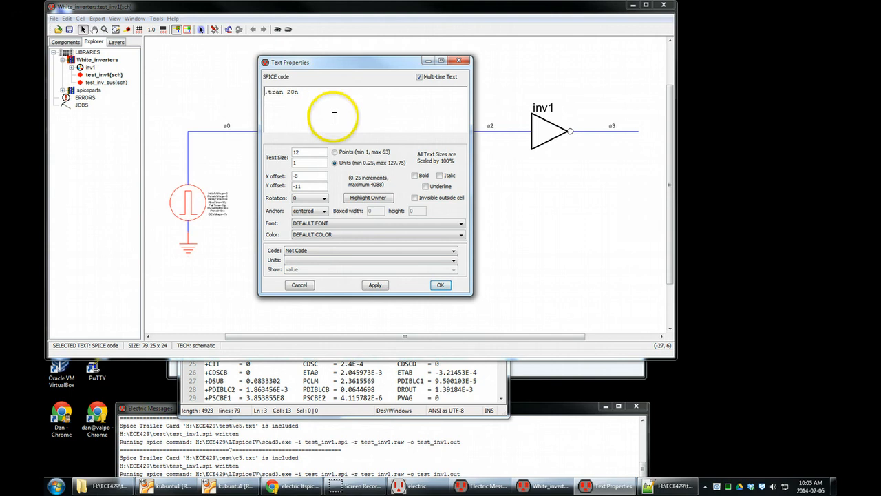
pyautogui.click(437, 285)
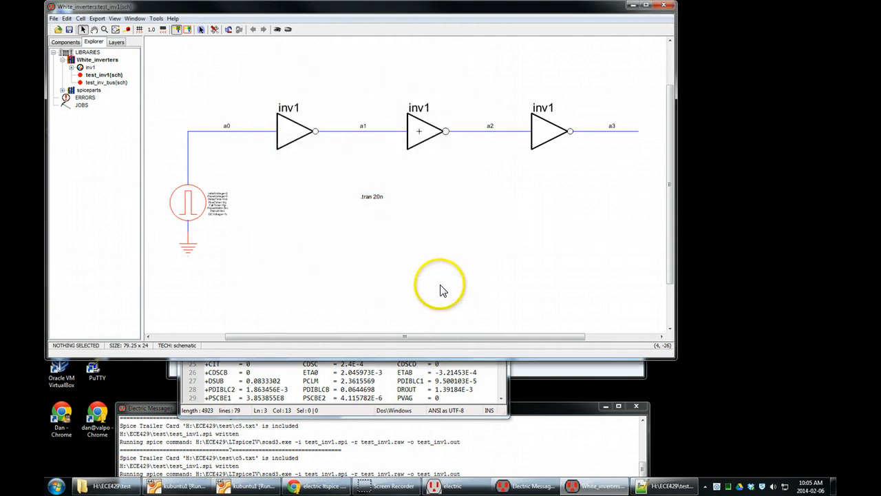
# Write the Spice deck for test_inv1 again, simulate it in LTspice and maximize the netlist window
pyautogui.click(156, 18)
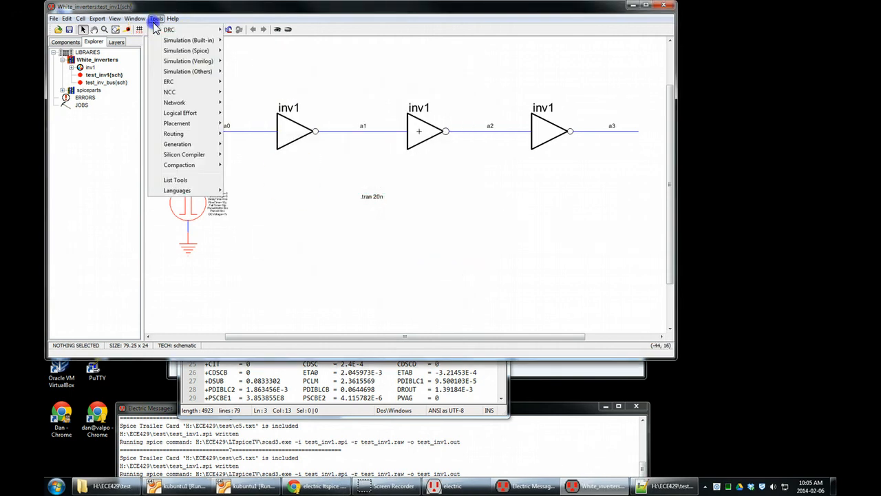
pyautogui.moveTo(186, 54)
pyautogui.click(255, 51)
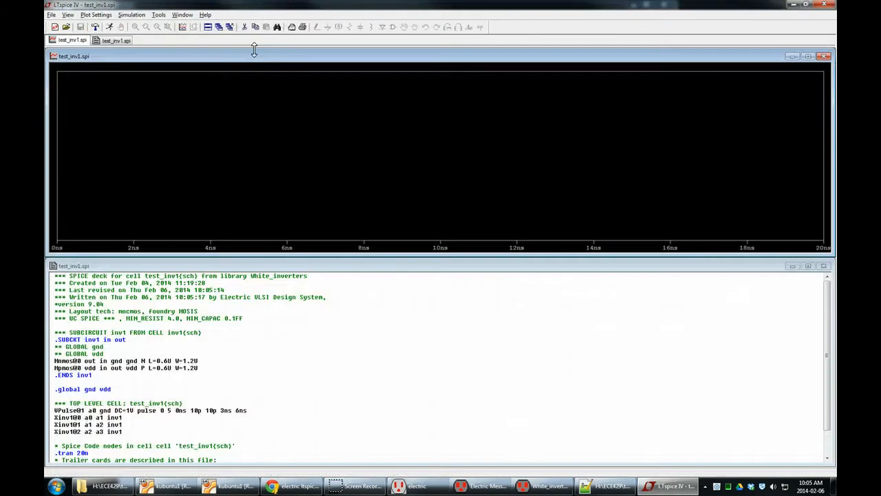
pyautogui.click(224, 265)
pyautogui.doubleClick(224, 265)
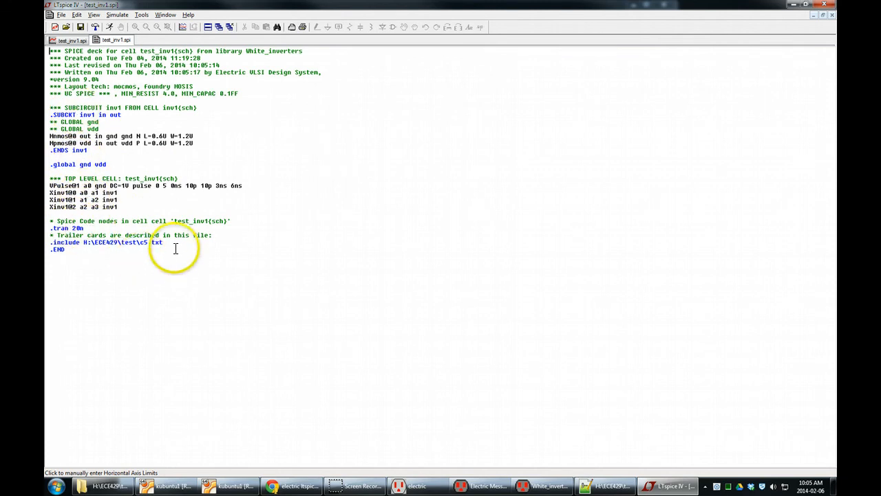
# Check the trailer card's c5.txt include line in the regenerated netlist, and close LTspice
pyautogui.moveTo(170, 245); pyautogui.dragTo(119, 242)
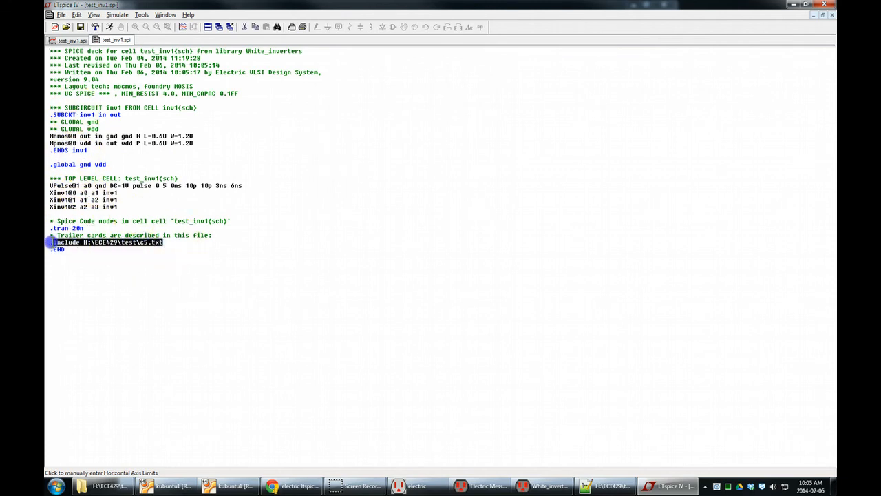
pyautogui.click(51, 242)
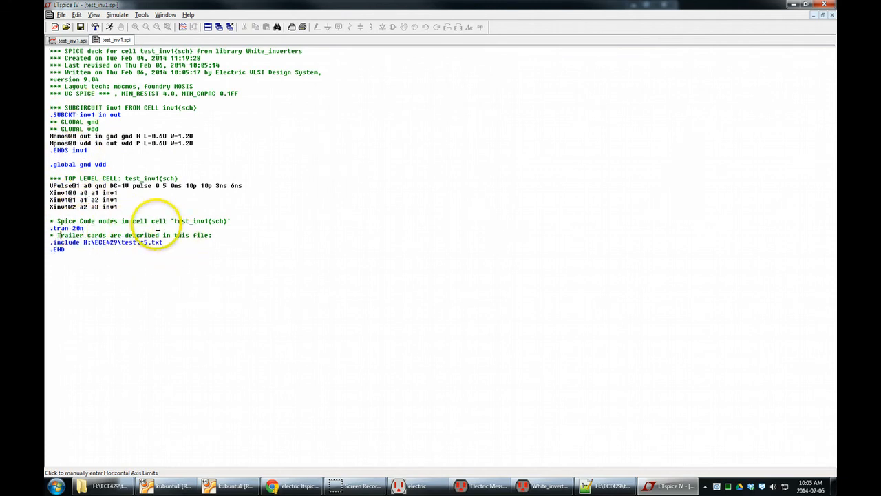
pyautogui.click(823, 4)
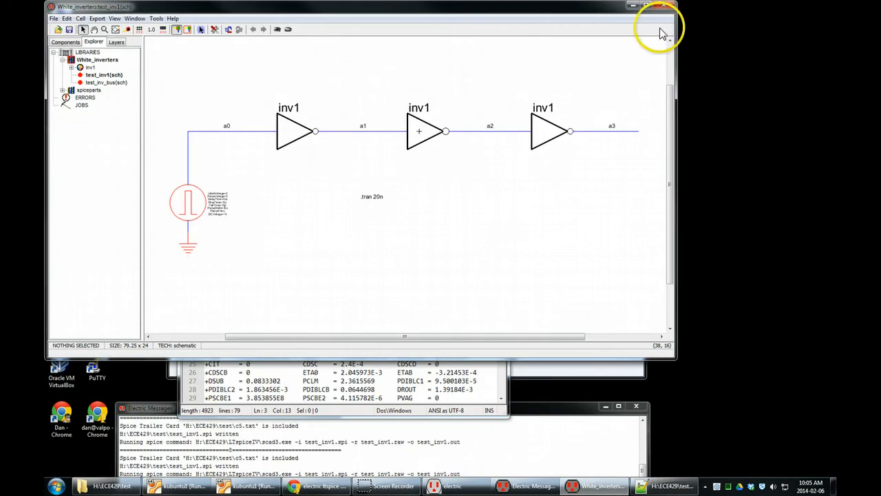
# Close c5.txt and restart Electric, saving the White_inverters library on exit
pyautogui.click(669, 7)
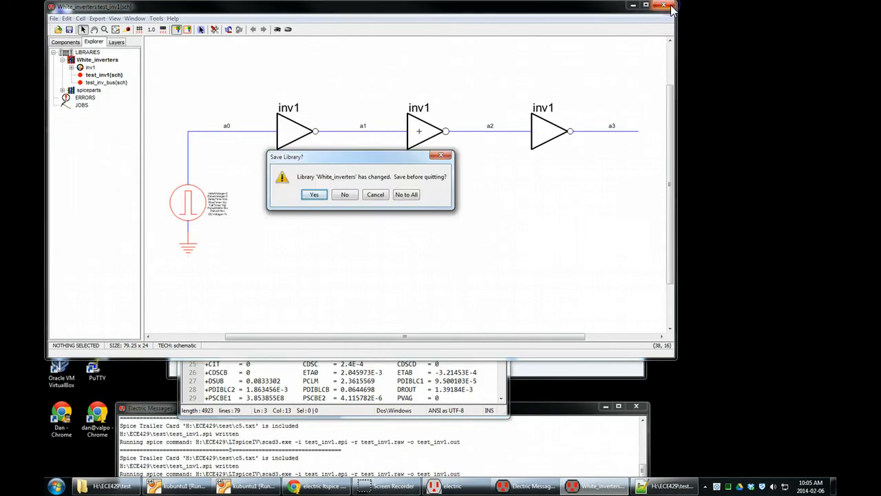
pyautogui.click(312, 194)
pyautogui.click(496, 112)
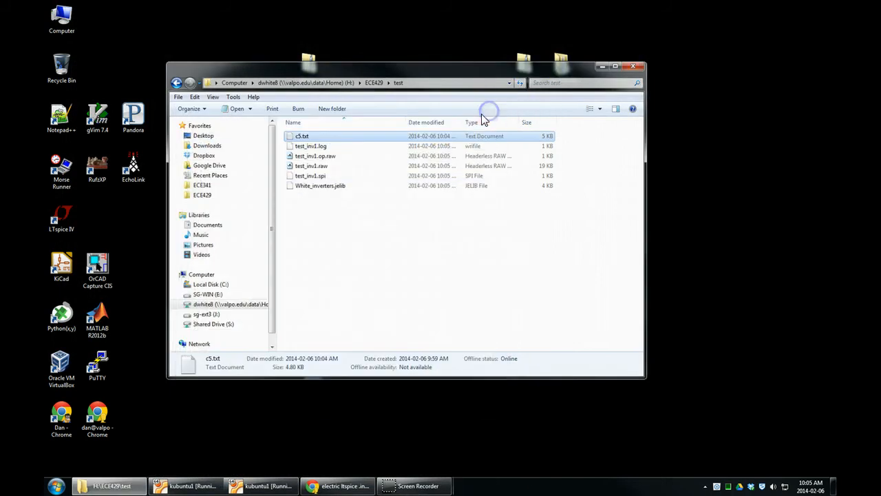
pyautogui.moveTo(592, 72); pyautogui.dragTo(652, 26)
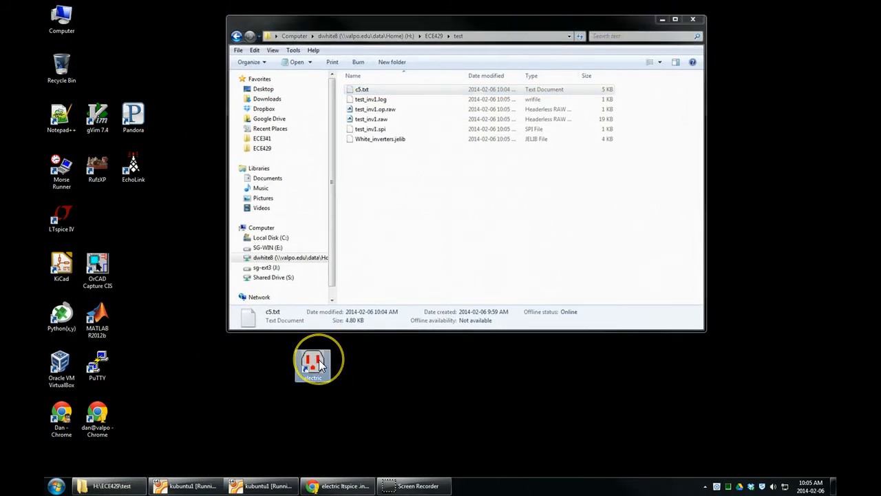
pyautogui.doubleClick(319, 365)
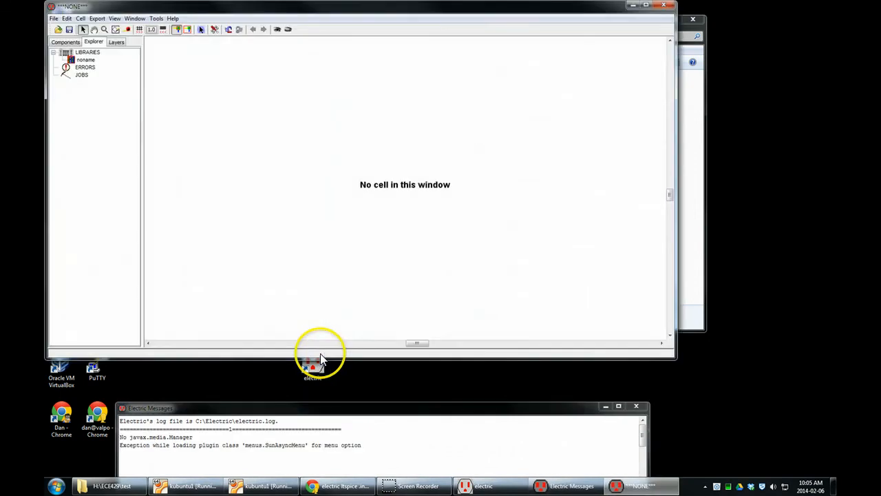
# Open CMOSedu_Ch11_50n.jelib from Electric/Electric_CMOSedu/Ch11_Electric in the ECE429 folder, accepting the library's MOSIS CMOS scale of 25
pyautogui.click(58, 29)
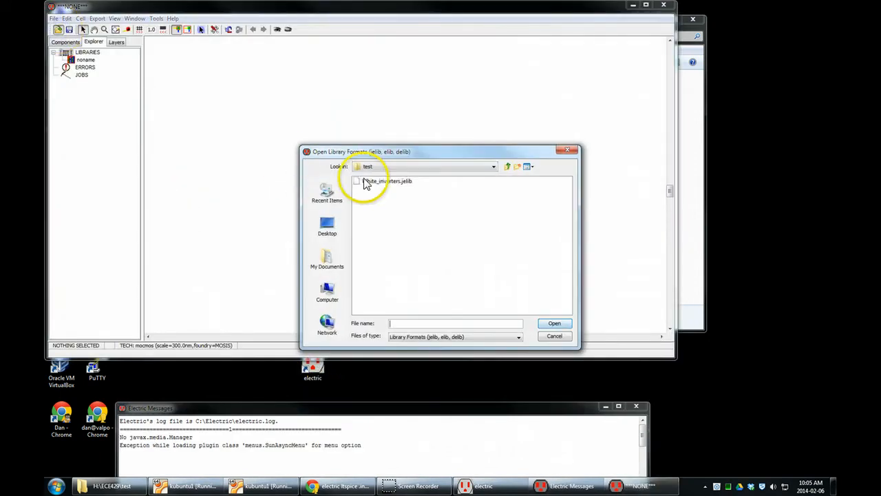
pyautogui.click(418, 166)
pyautogui.click(490, 168)
pyautogui.click(507, 168)
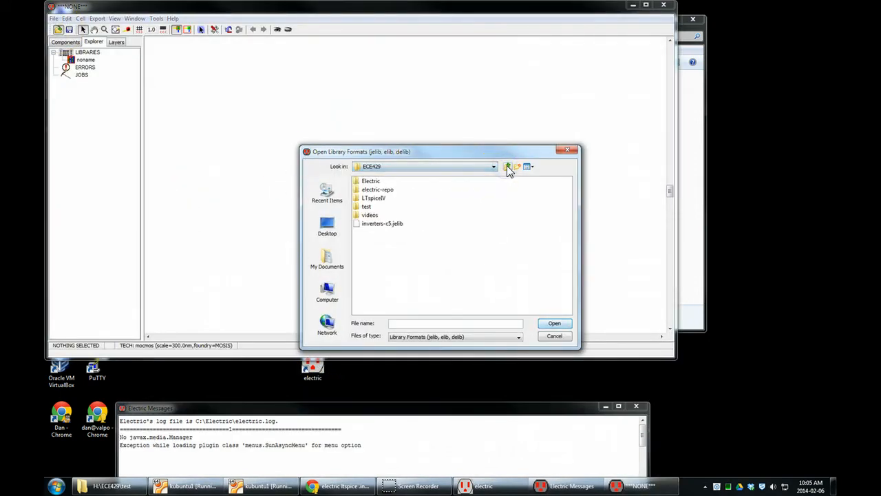
pyautogui.doubleClick(372, 181)
pyautogui.click(383, 198)
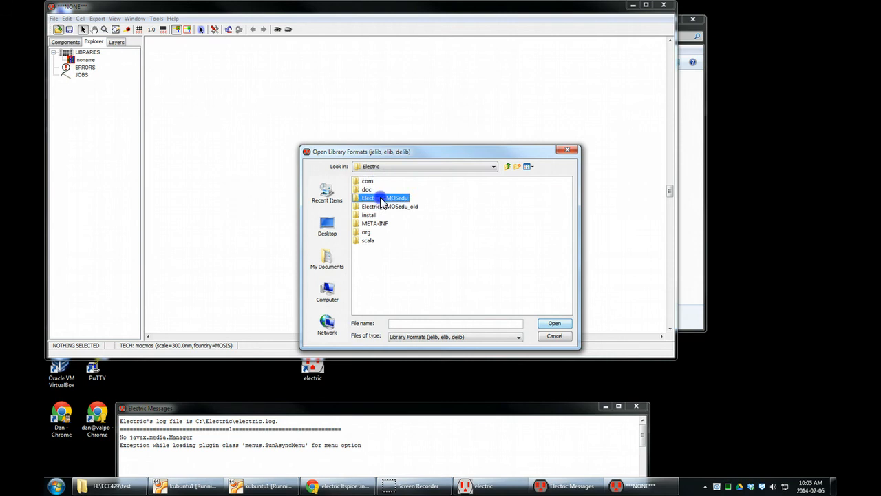
pyautogui.doubleClick(382, 199)
pyautogui.doubleClick(446, 221)
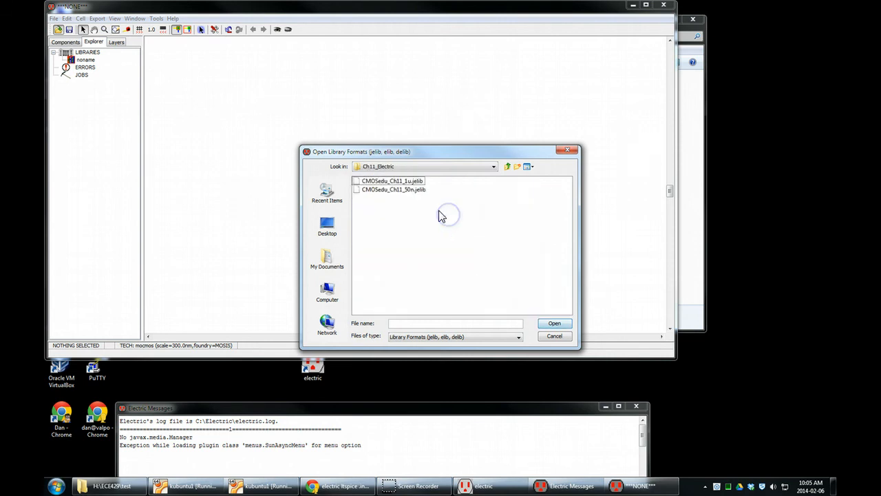
pyautogui.doubleClick(425, 192)
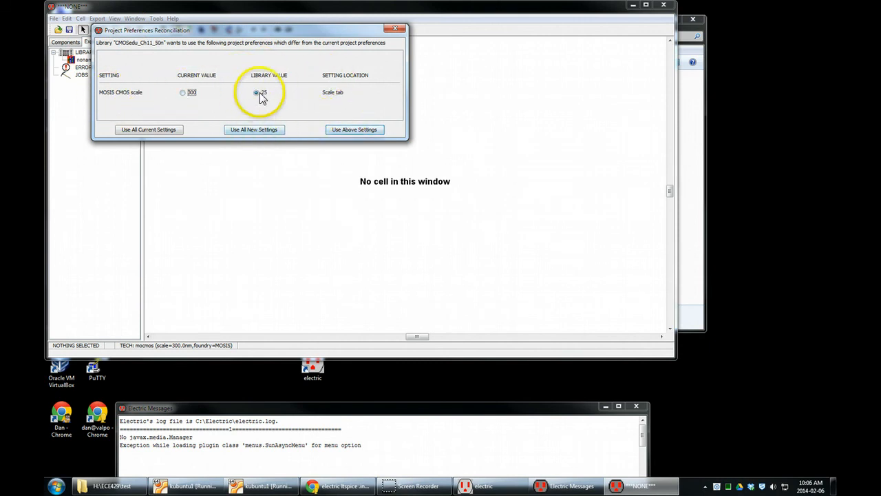
pyautogui.click(264, 131)
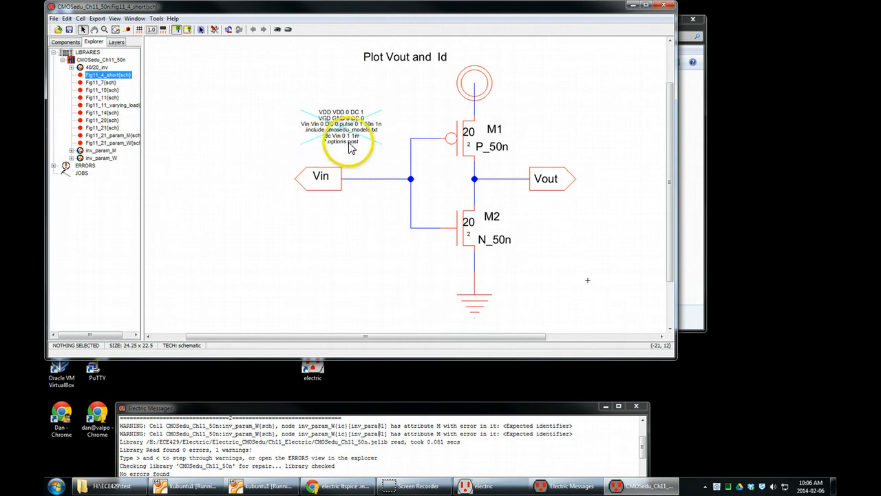
# Write the Spice deck for the Fig11_4_short schematic, run it in LTspice and dismiss the resulting message
pyautogui.click(352, 137)
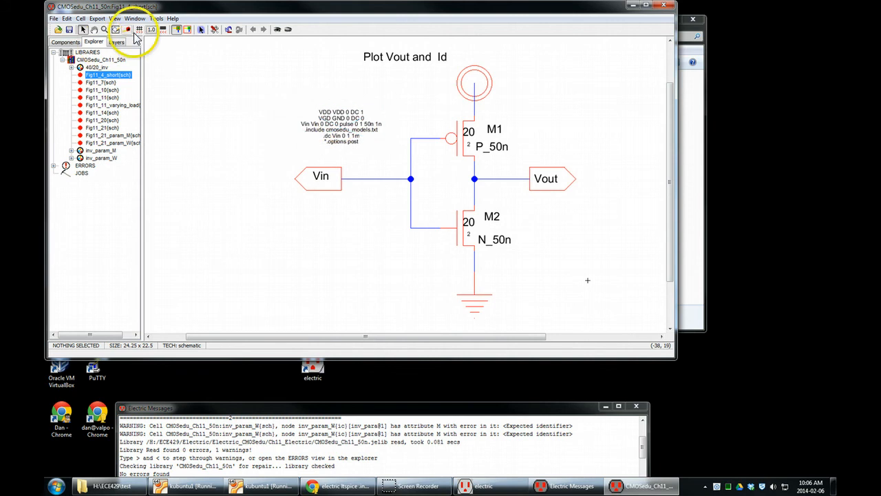
pyautogui.click(156, 18)
pyautogui.moveTo(186, 51)
pyautogui.click(251, 52)
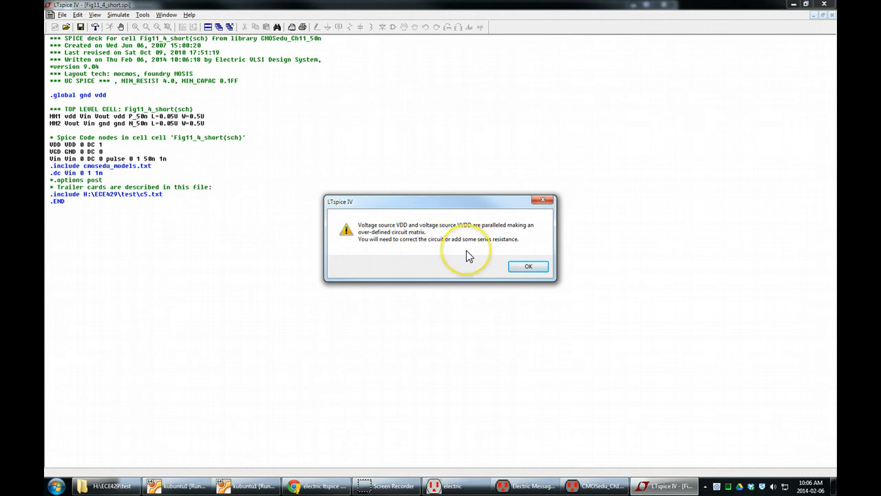
pyautogui.click(522, 268)
# Examine the trailer card's c5.txt include and the schematic's own VDD source in the Fig11_4_short netlist, and close LTspice
pyautogui.moveTo(166, 194); pyautogui.dragTo(219, 195)
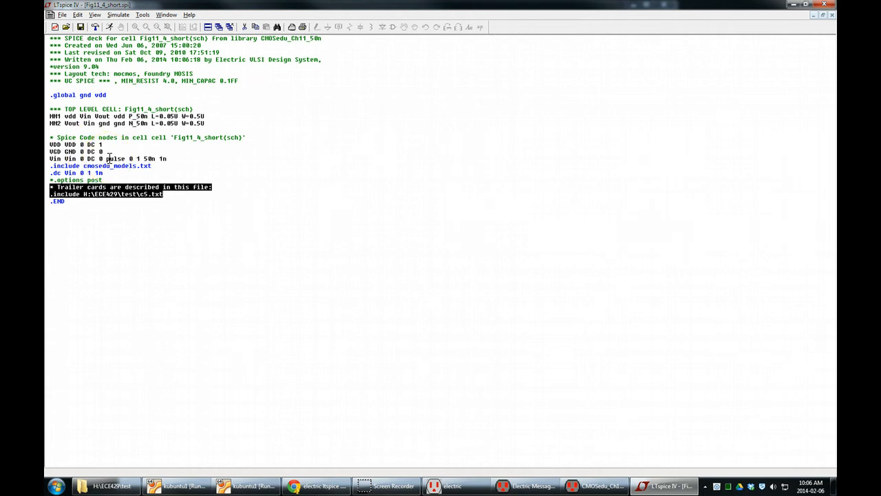
pyautogui.doubleClick(99, 145)
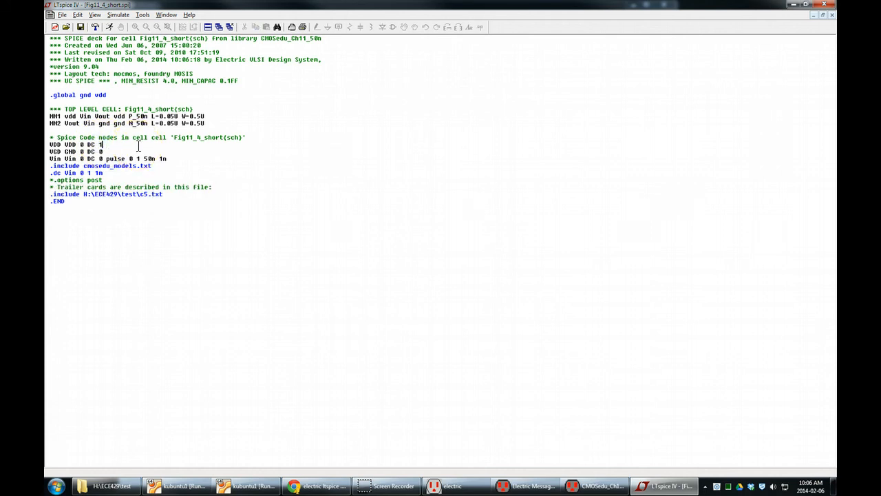
pyautogui.click(824, 5)
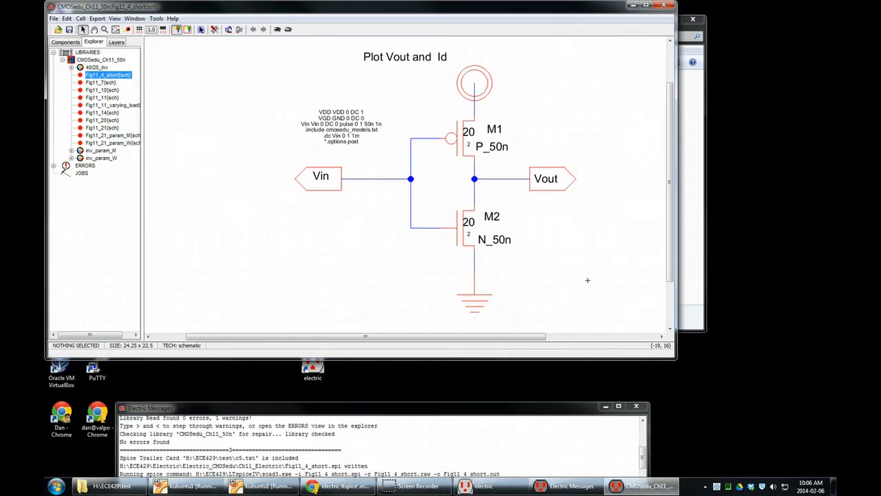
# Review the No Trailer cards and Use Trailer cards from File options in the Spice/CDL preferences, and close them without applying anything
pyautogui.click(215, 30)
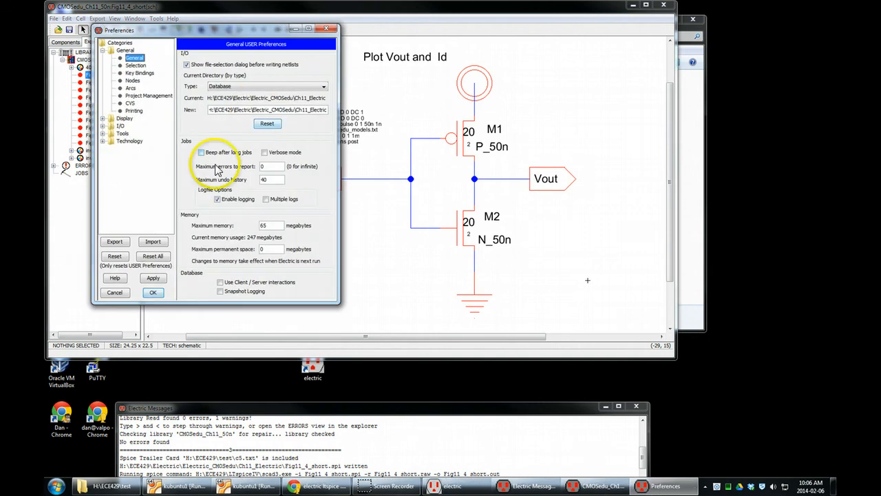
pyautogui.click(103, 134)
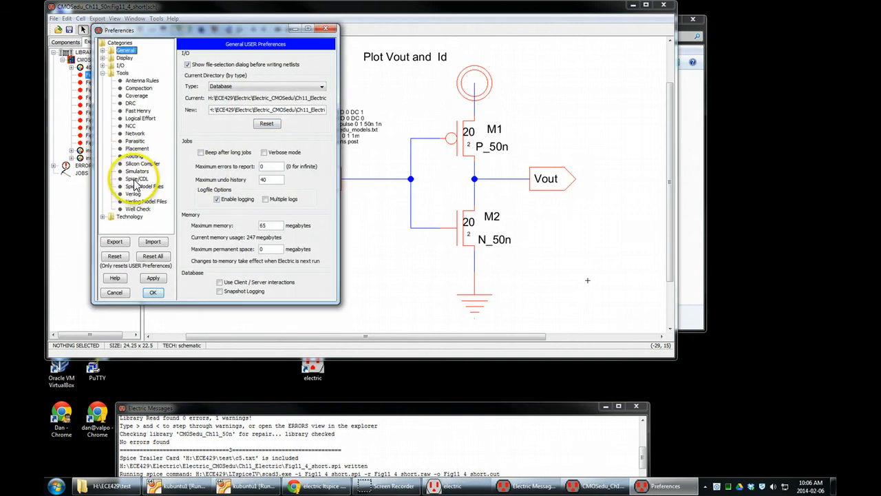
pyautogui.click(133, 179)
pyautogui.click(207, 189)
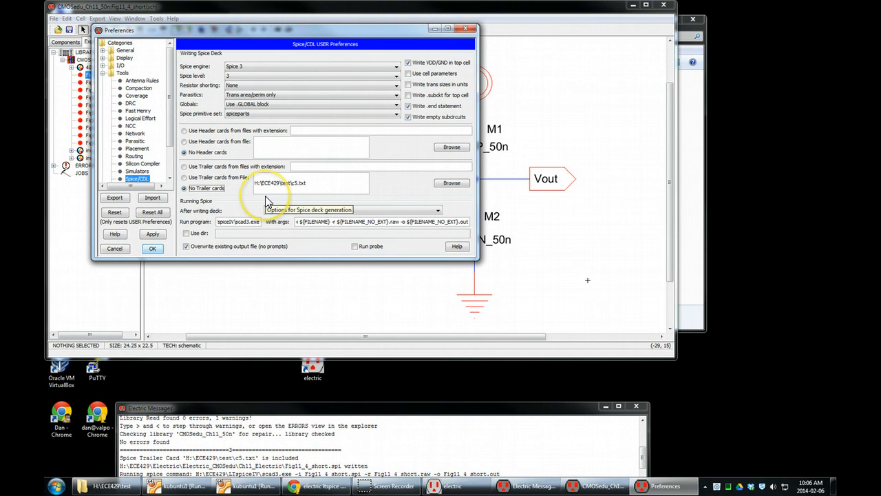
pyautogui.click(206, 177)
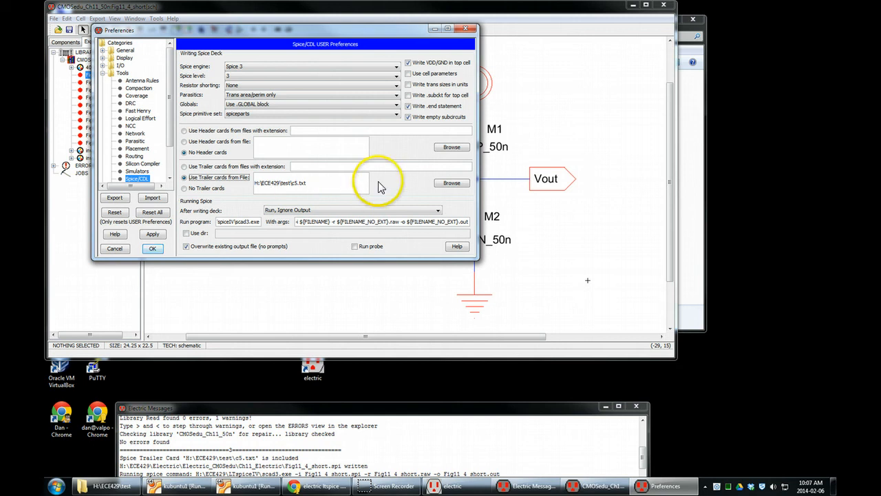
pyautogui.moveTo(306, 183); pyautogui.dragTo(265, 183)
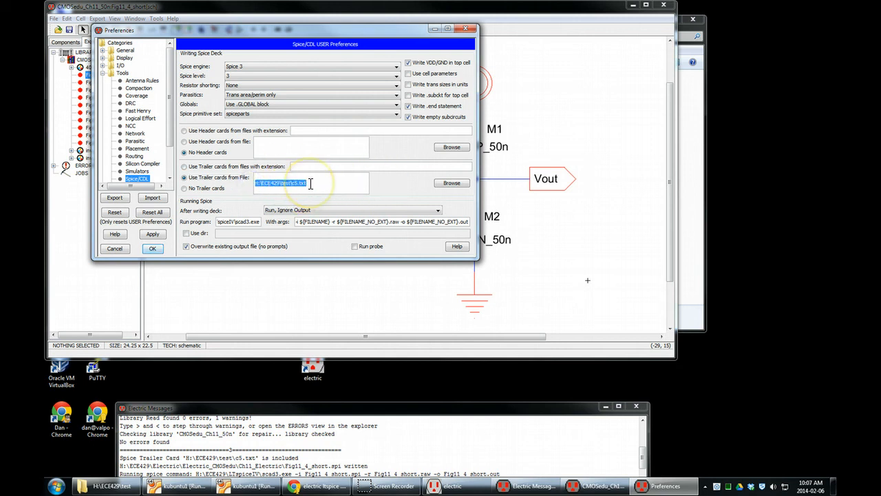
pyautogui.click(311, 183)
pyautogui.click(465, 28)
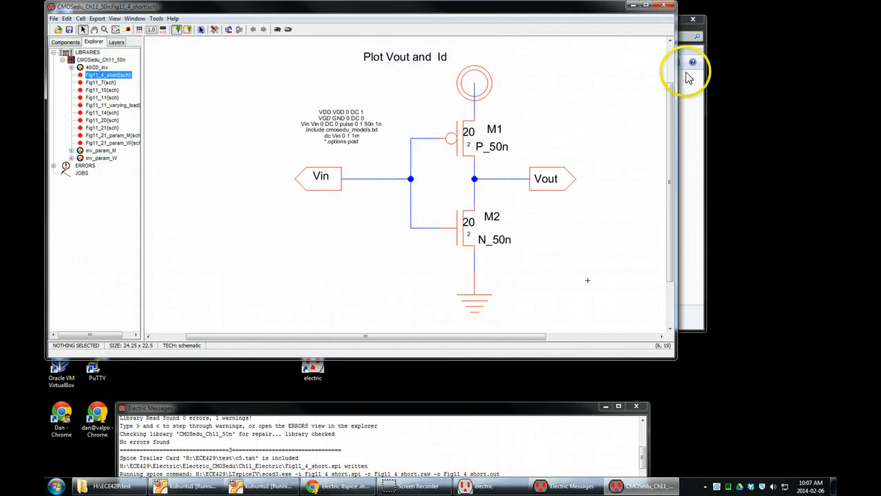
# Close Electric, restart it from the desktop and reopen the CMOSedu_Ch11_50n library
pyautogui.click(669, 7)
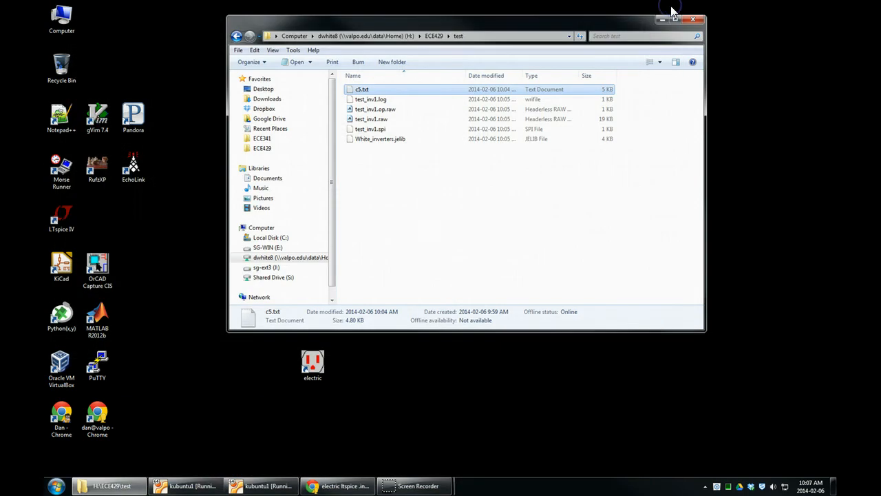
pyautogui.click(453, 206)
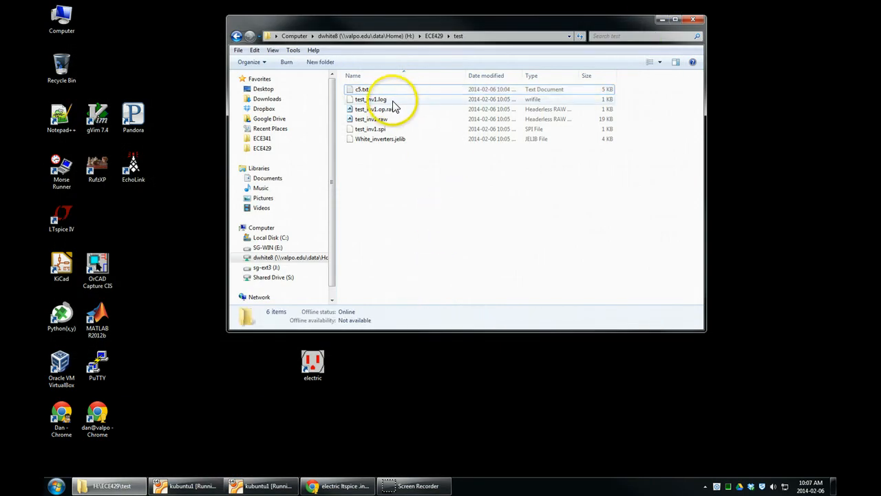
pyautogui.click(389, 101)
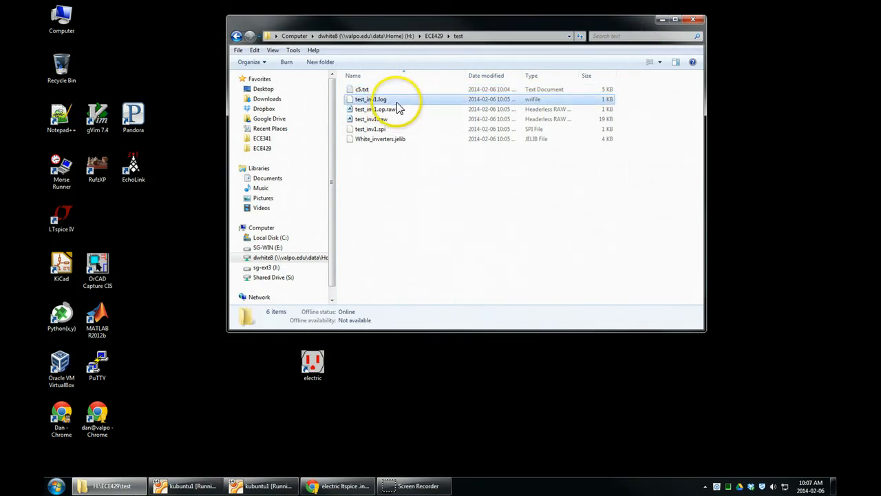
pyautogui.click(316, 362)
pyautogui.doubleClick(323, 362)
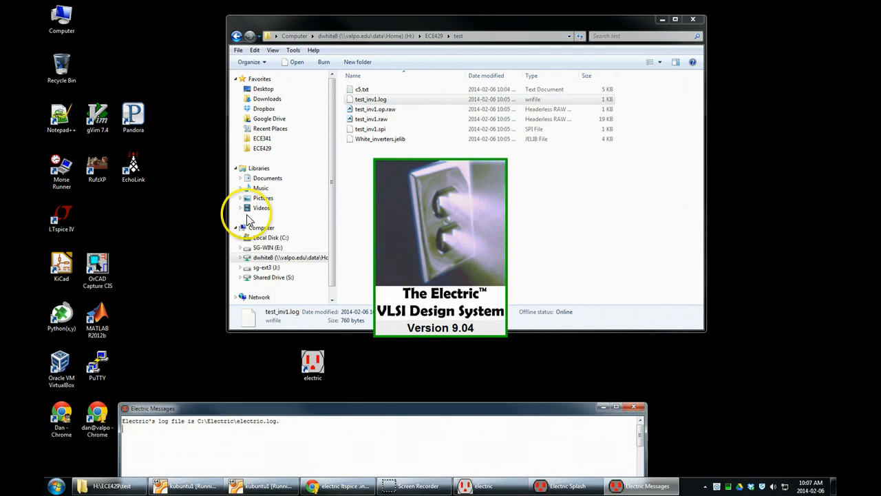
pyautogui.click(58, 29)
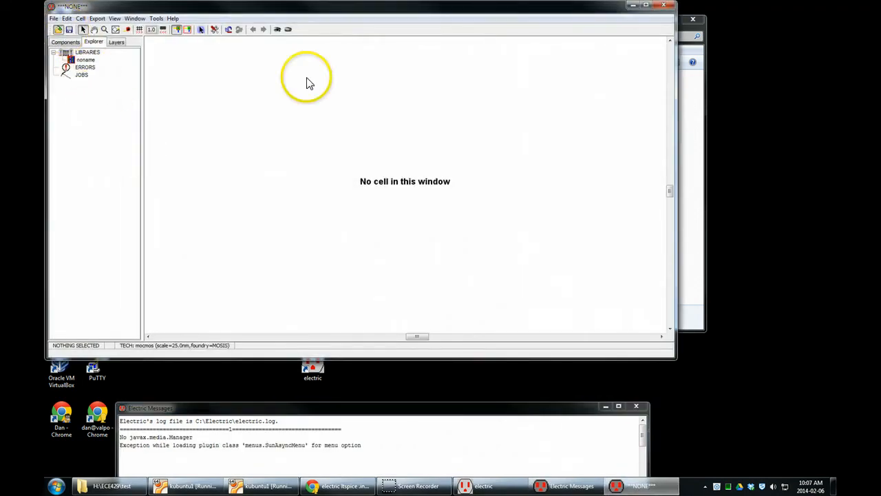
pyautogui.doubleClick(402, 190)
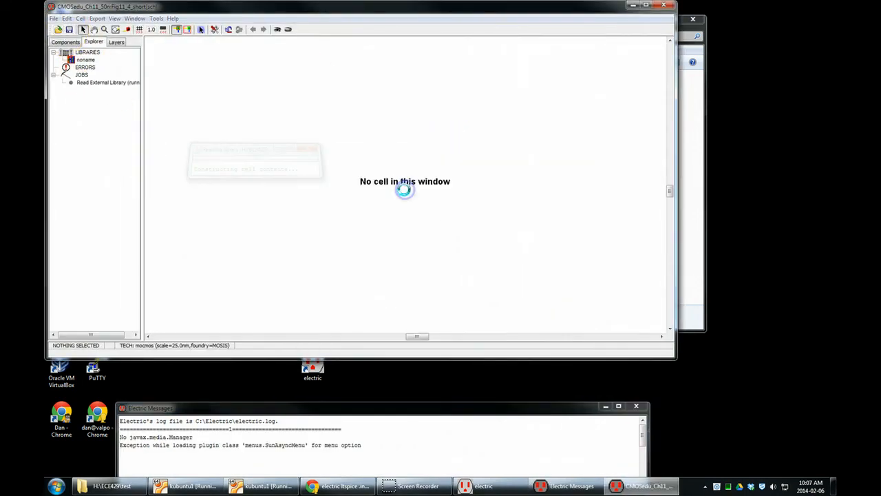
# Write the Spice deck for Fig11_4_short after the restart, dismiss the LTspice warning and close LTspice
pyautogui.click(156, 18)
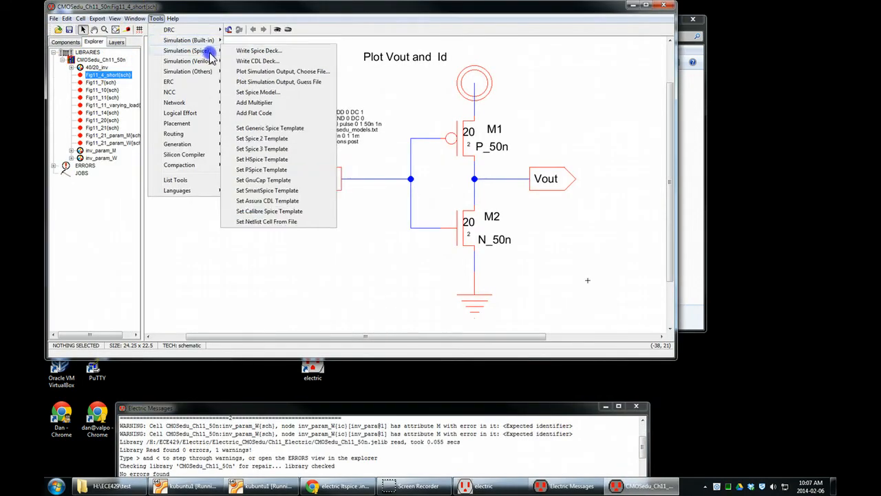
pyautogui.click(234, 51)
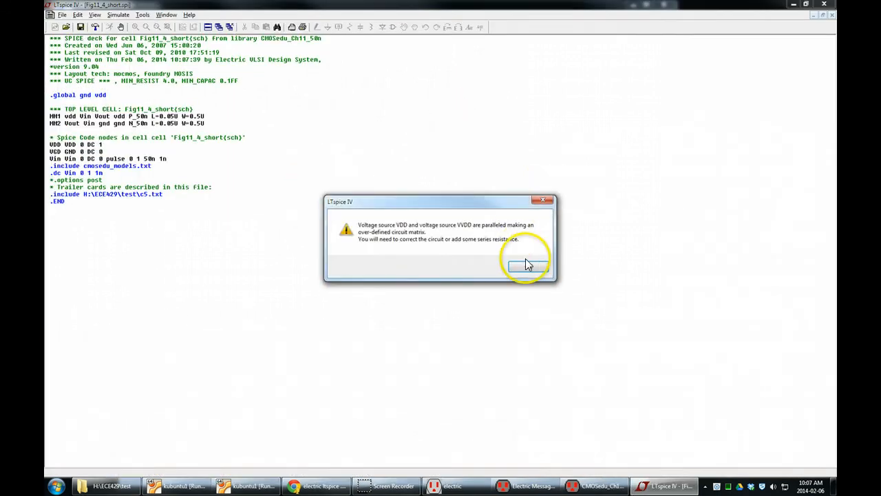
pyautogui.click(526, 264)
pyautogui.click(824, 4)
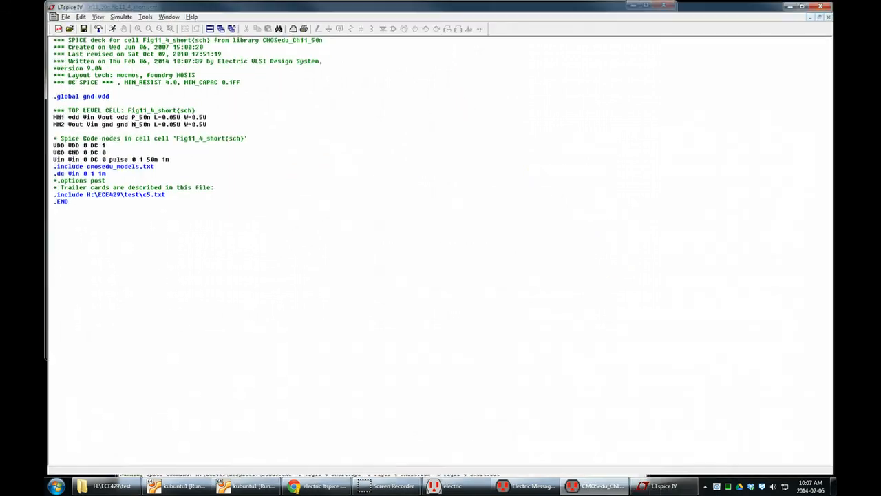
# Set the Spice/CDL preferences to No Trailer cards and accept the change
pyautogui.click(214, 29)
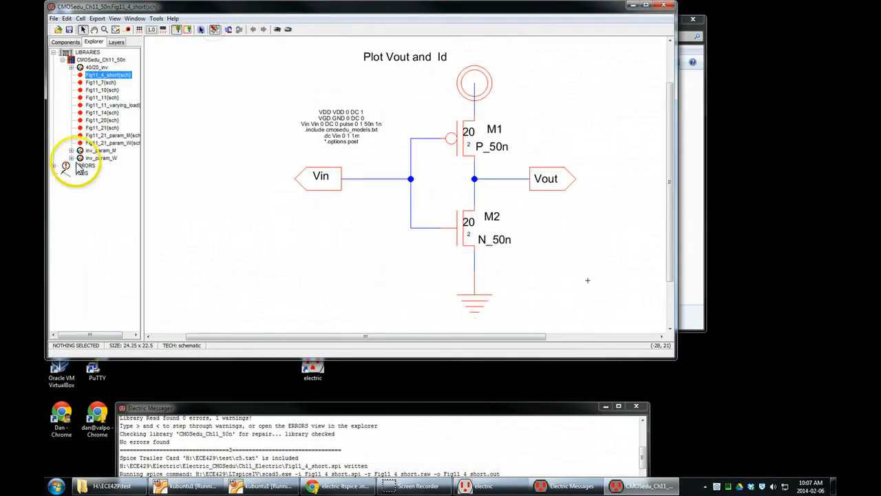
pyautogui.click(103, 135)
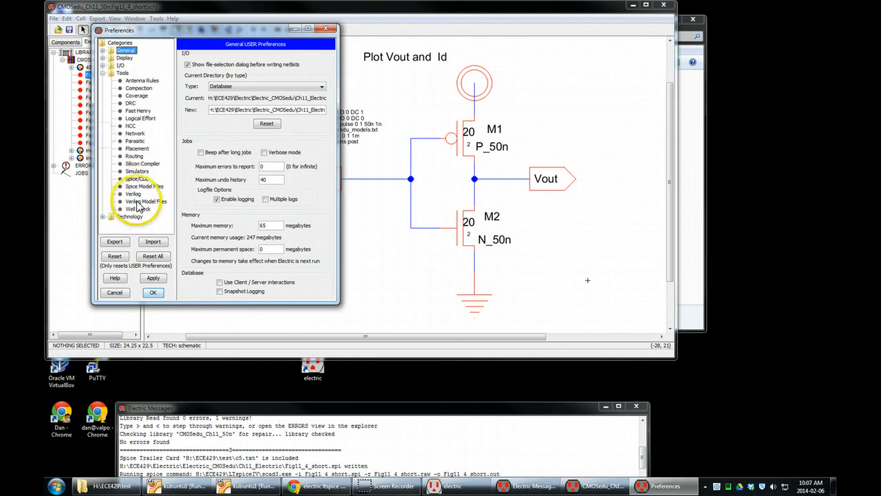
pyautogui.click(137, 178)
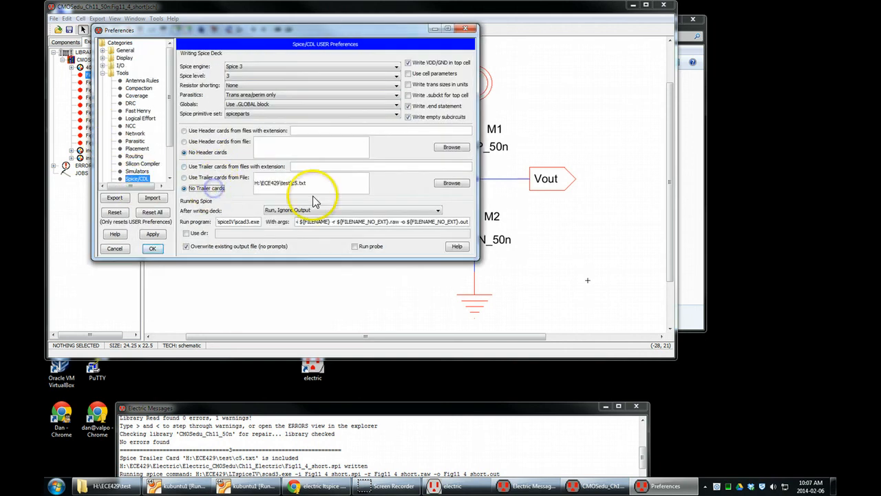
pyautogui.click(152, 247)
# Write the Fig11_4_short Spice deck without trailer cards and simulate it in LTspice
pyautogui.click(156, 18)
pyautogui.moveTo(193, 54)
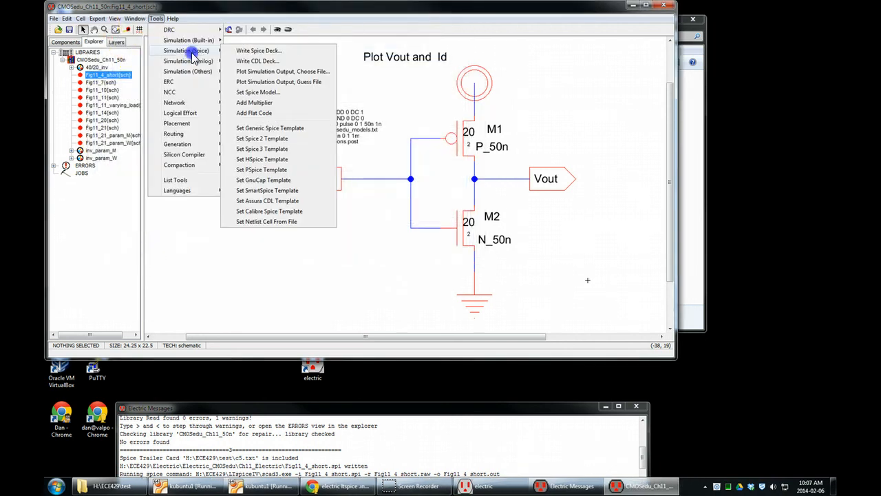
pyautogui.click(240, 52)
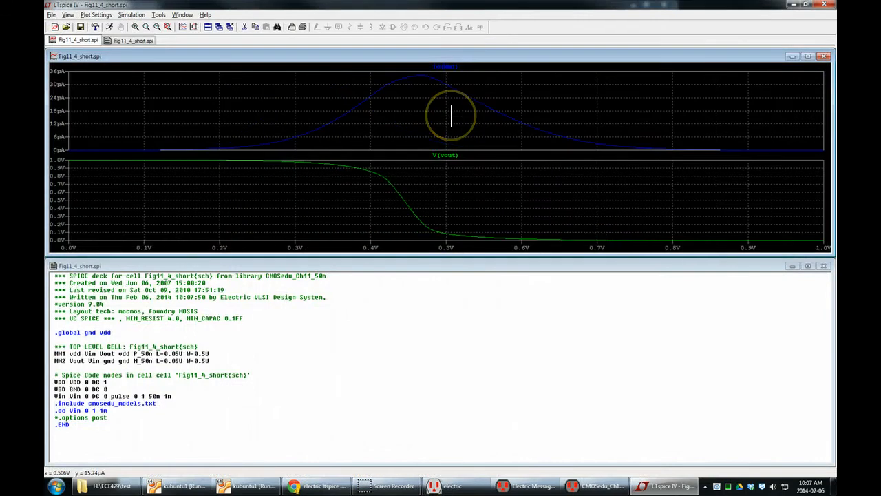
# Examine the Fig11_4_short netlist and its current and Vout plots, and close LTspice and Electric
pyautogui.moveTo(125, 423); pyautogui.dragTo(64, 366)
pyautogui.rightClick(65, 366)
pyautogui.click(66, 339)
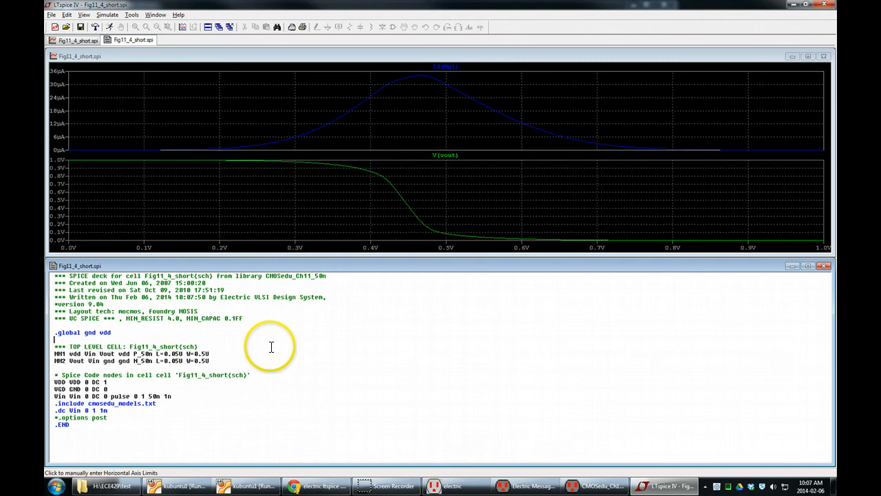
pyautogui.click(443, 61)
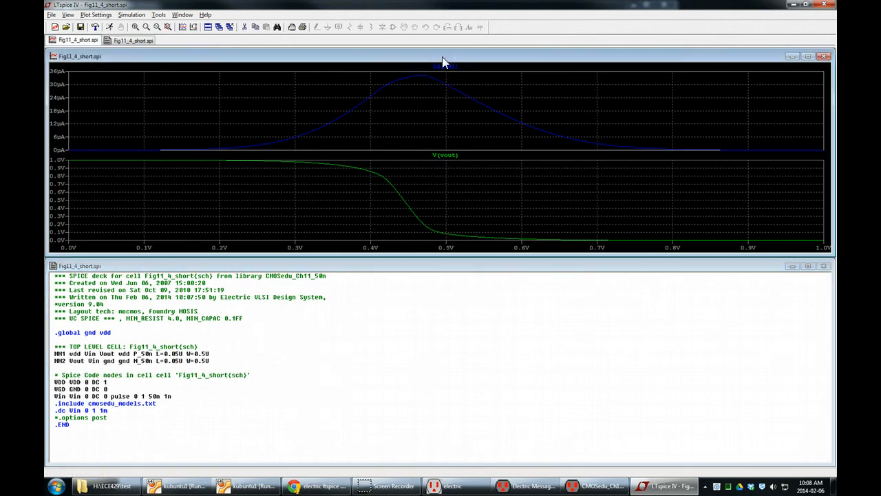
pyautogui.click(824, 4)
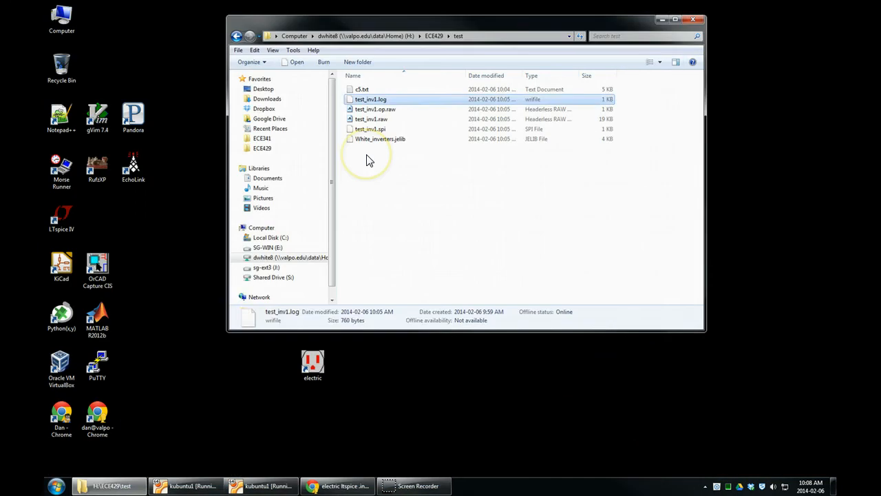
# Permanently delete the four test_inv1 files (.log, .op.raw, .raw and .spi) from the test folder
pyautogui.click(367, 156)
pyautogui.click(390, 101)
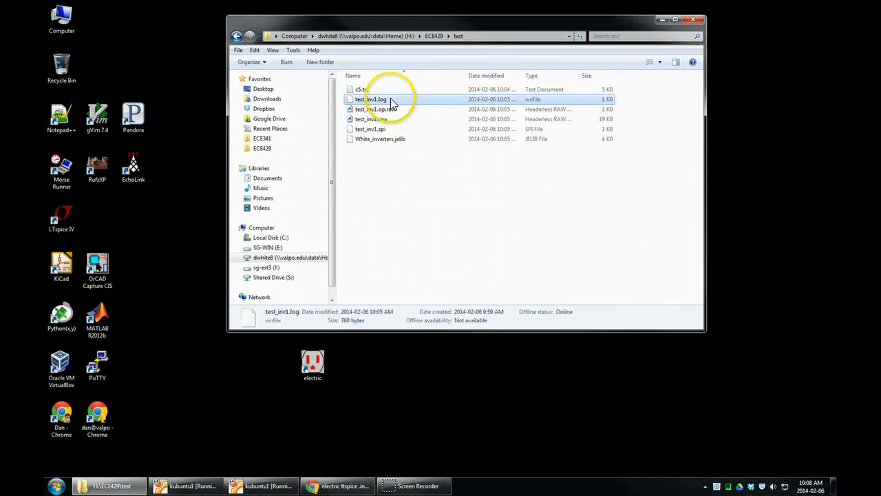
pyautogui.keyDown('shift'); pyautogui.click(390, 130); pyautogui.keyUp('shift')
pyautogui.press('Delete')
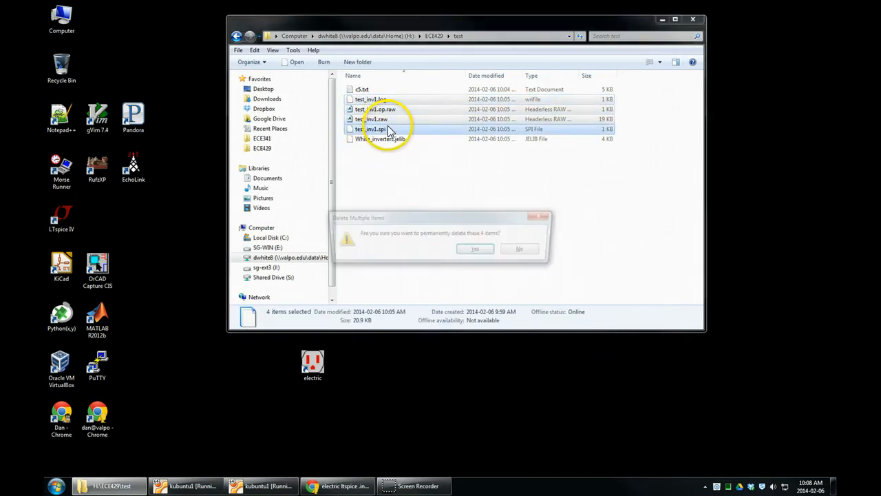
pyautogui.press('Return')
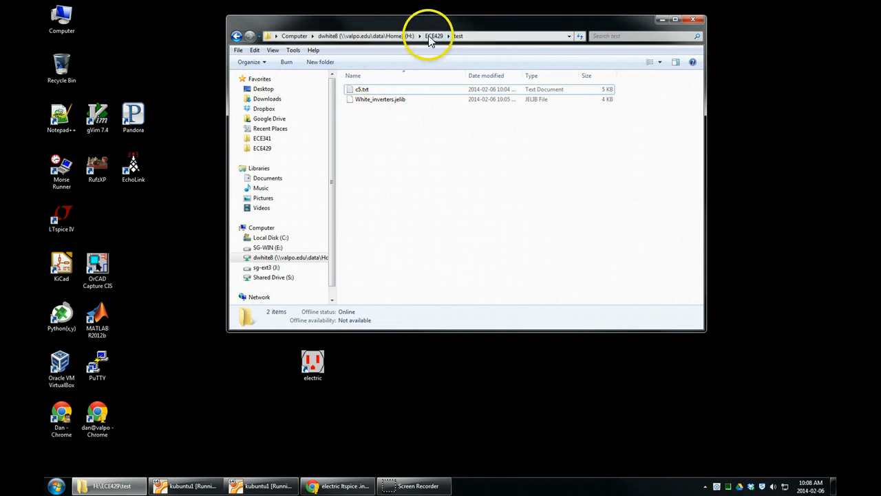
# Open the Electric/Electric_CMOSedu/Ch11_Electric folder inside the ECE429 folder
pyautogui.click(433, 35)
pyautogui.click(371, 91)
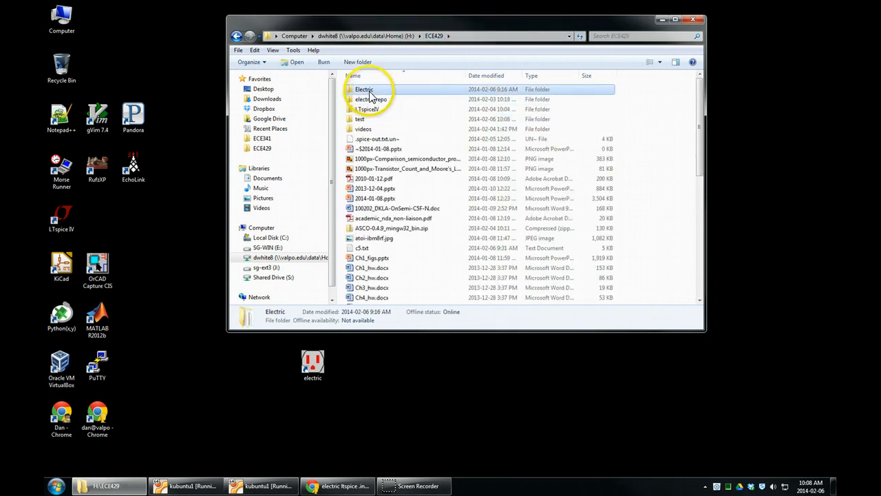
pyautogui.doubleClick(366, 93)
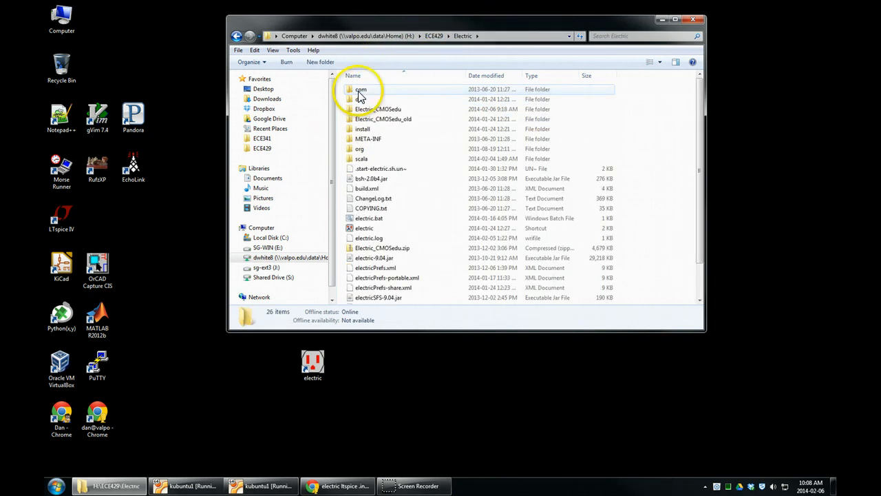
pyautogui.doubleClick(380, 110)
pyautogui.scroll(-1, 404, 227)
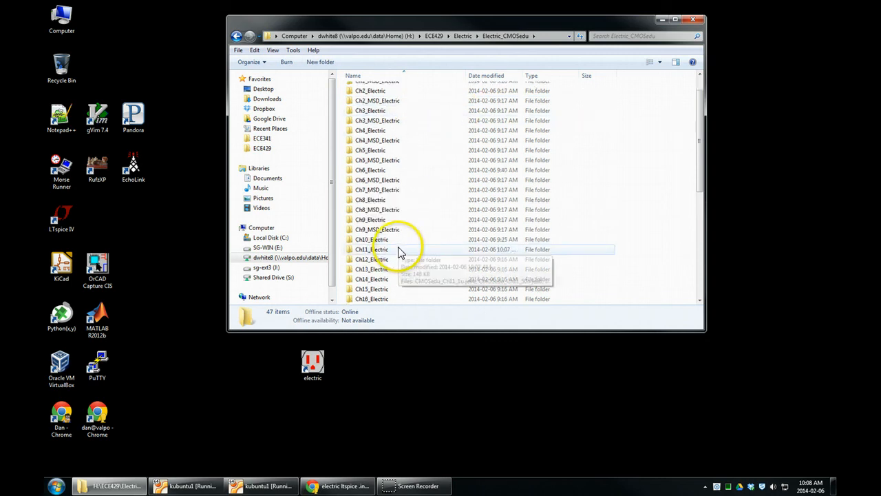
pyautogui.doubleClick(377, 250)
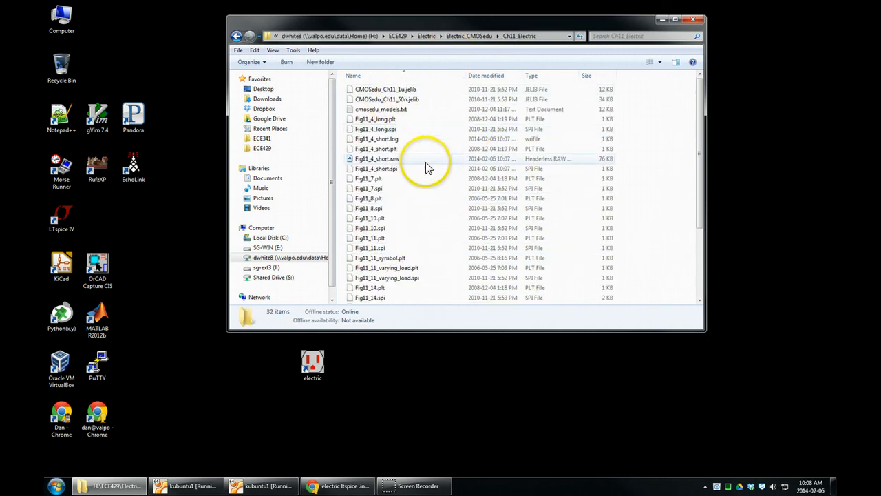
# Open Fig11_4_short.spi in Notepad++ to inspect the generated netlist, and close the editor
pyautogui.click(399, 170)
pyautogui.rightClick(403, 177)
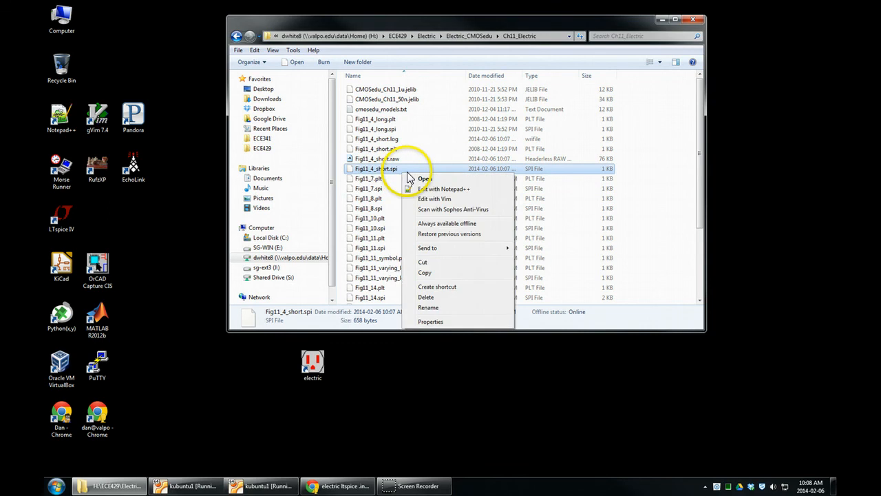
pyautogui.click(433, 197)
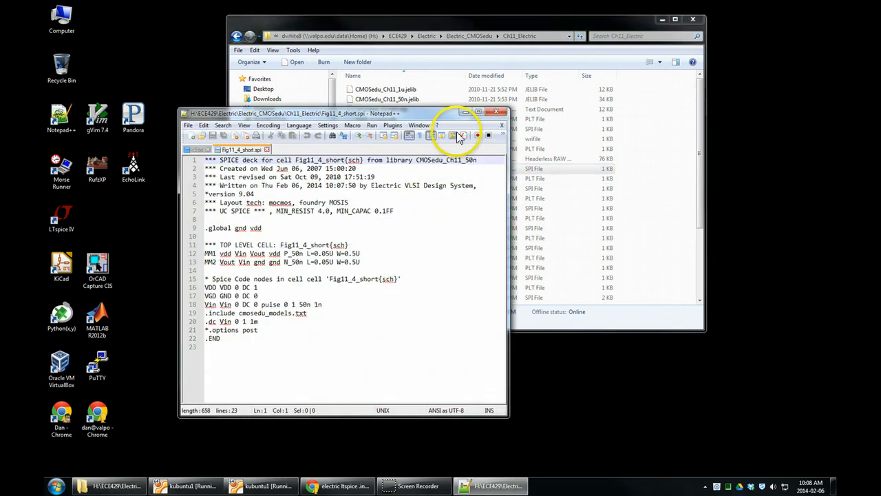
pyautogui.click(496, 111)
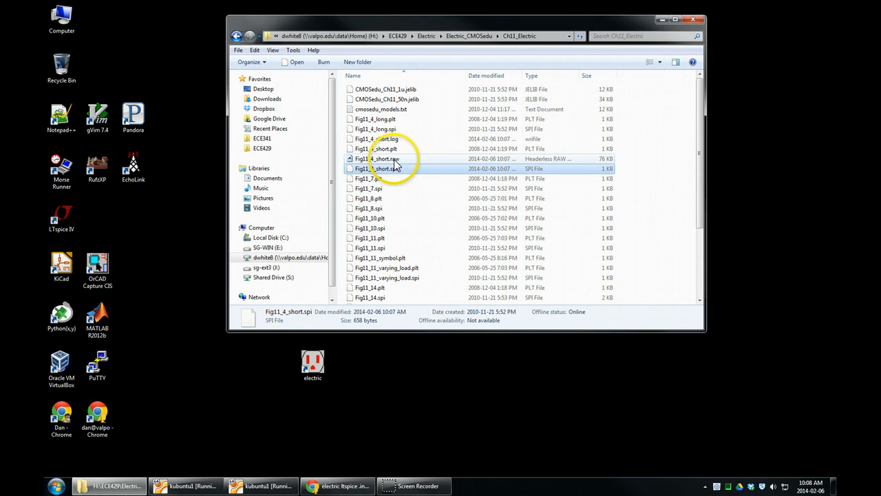
# Open Fig11_4_short.log in Notepad++ to inspect the simulation log, and close the editor
pyautogui.click(397, 159)
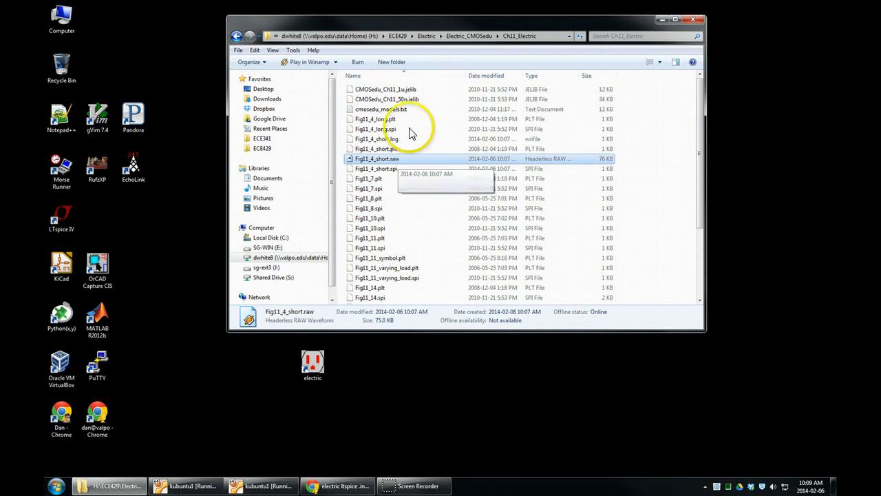
pyautogui.rightClick(398, 142)
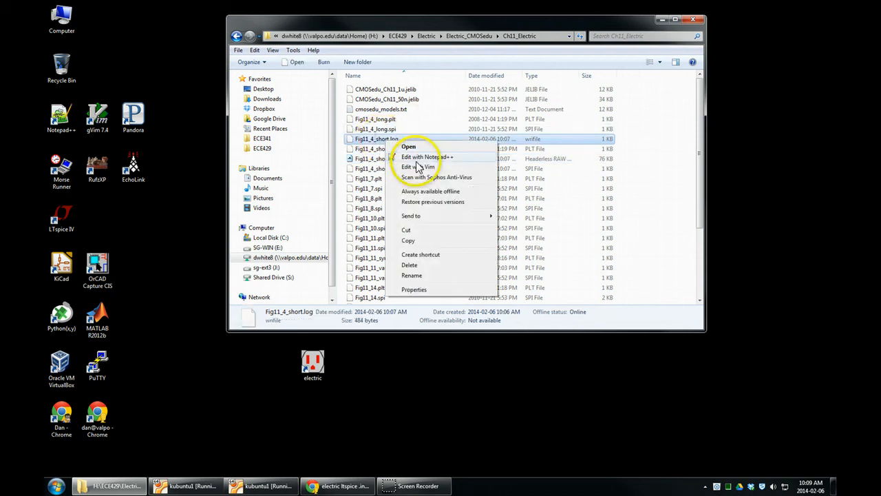
pyautogui.click(418, 157)
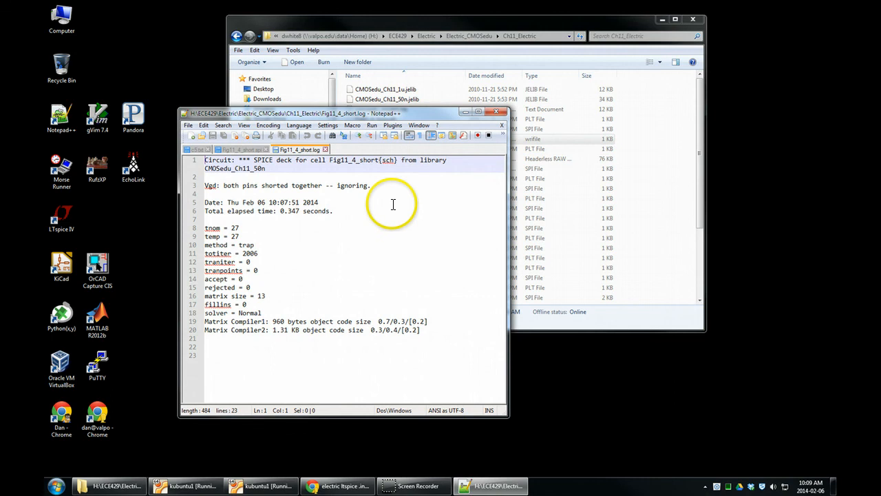
pyautogui.click(496, 114)
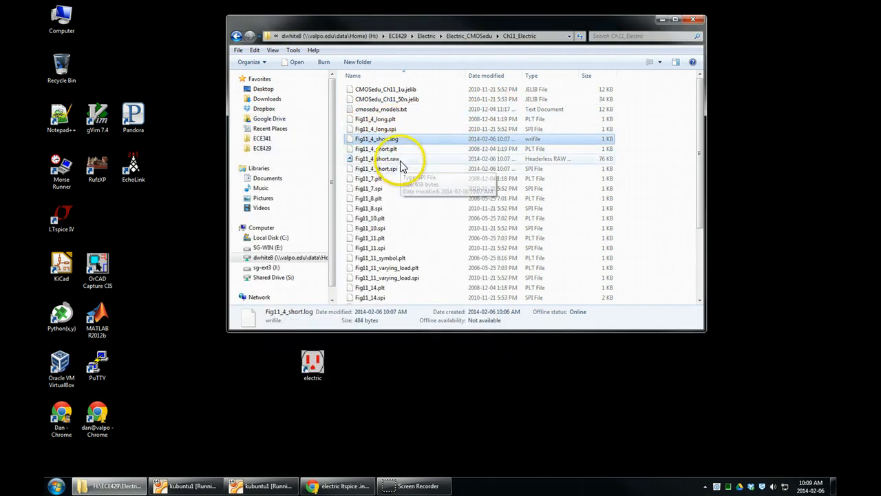
# Open Fig11_4_short.plt in Notepad++ to inspect the plot settings, and close the Fig11_4_short files and the editor
pyautogui.keyDown('shift'); pyautogui.click(408, 170); pyautogui.keyUp('shift')
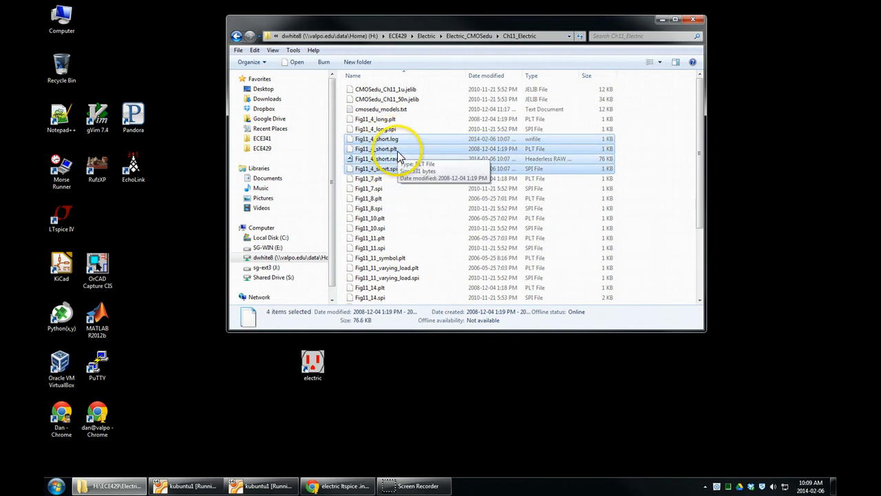
pyautogui.click(397, 149)
pyautogui.rightClick(397, 153)
pyautogui.click(423, 168)
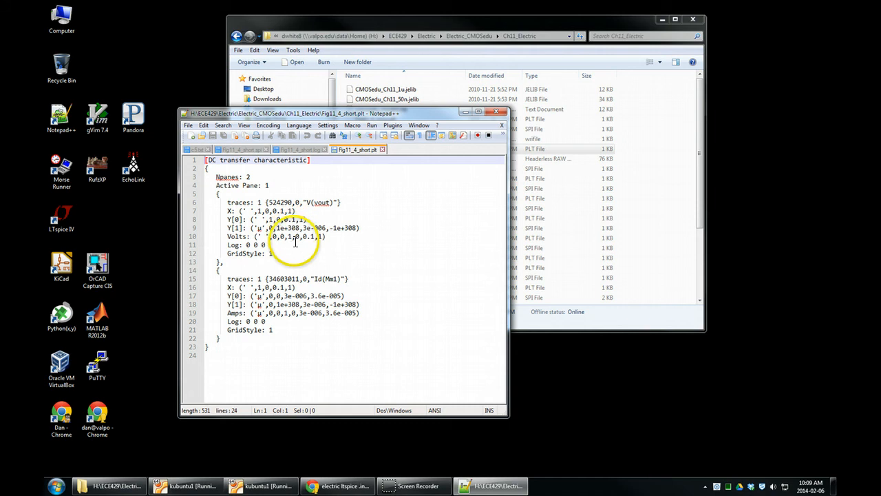
pyautogui.click(382, 149)
pyautogui.click(320, 150)
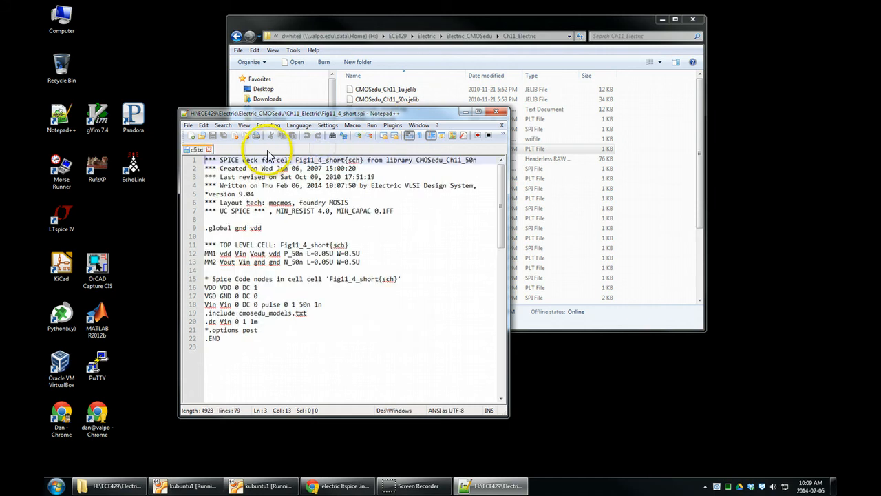
pyautogui.click(267, 149)
pyautogui.click(496, 112)
# Start Electric and open White_inverters.jelib from the ECE429 test folder, adopting all of the library's new project settings
pyautogui.click(322, 362)
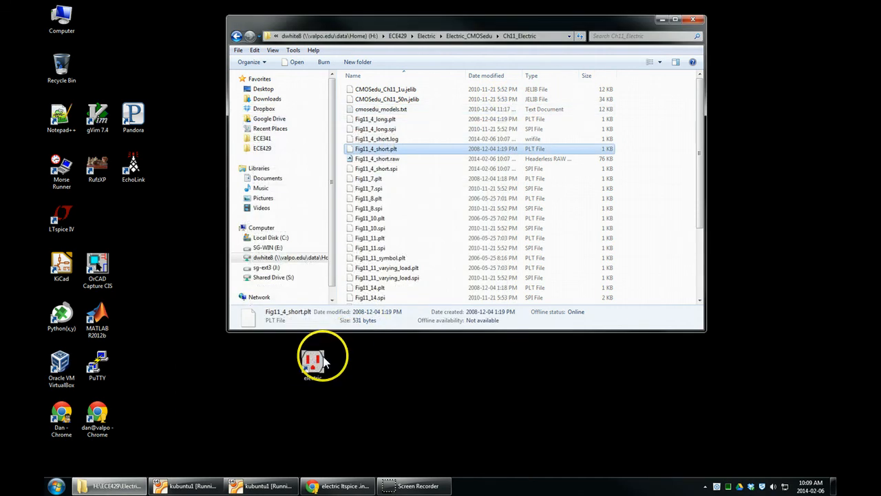
pyautogui.doubleClick(322, 362)
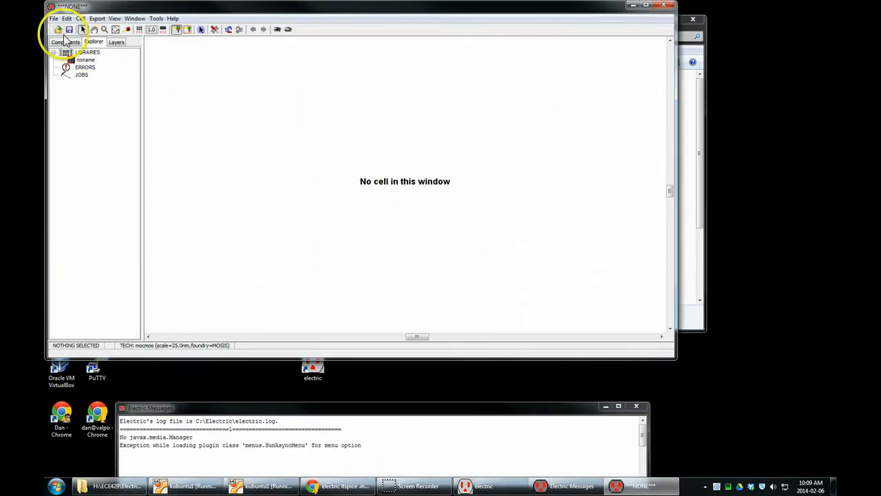
pyautogui.click(58, 30)
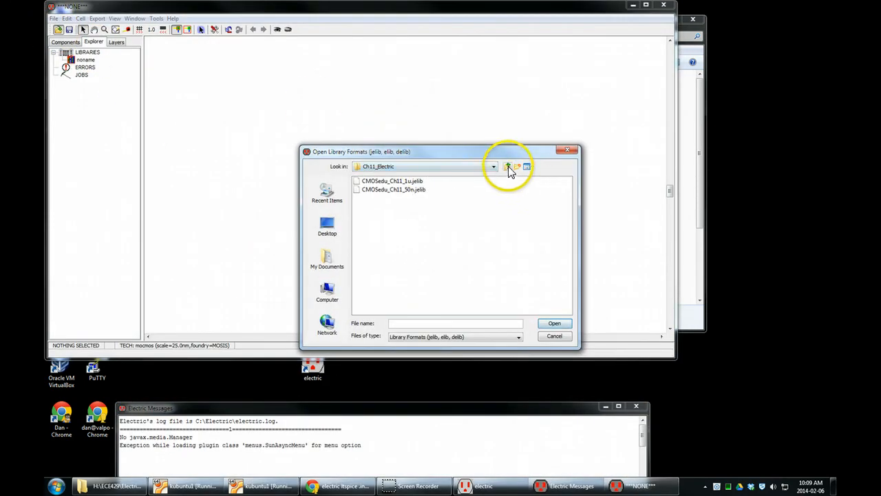
pyautogui.click(507, 165)
pyautogui.click(508, 166)
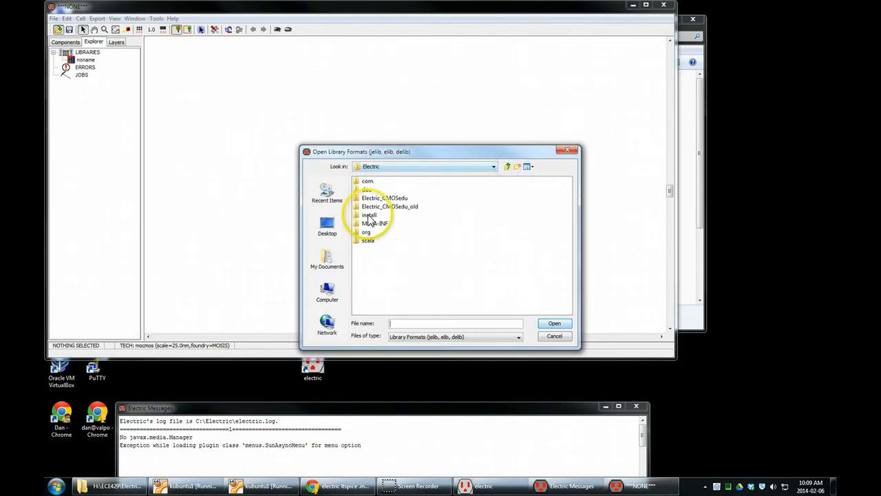
pyautogui.click(507, 166)
pyautogui.doubleClick(363, 206)
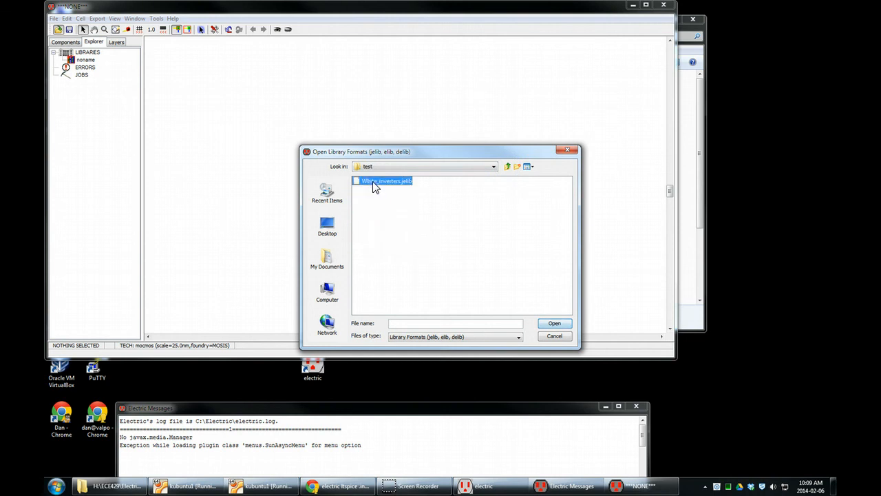
pyautogui.doubleClick(374, 183)
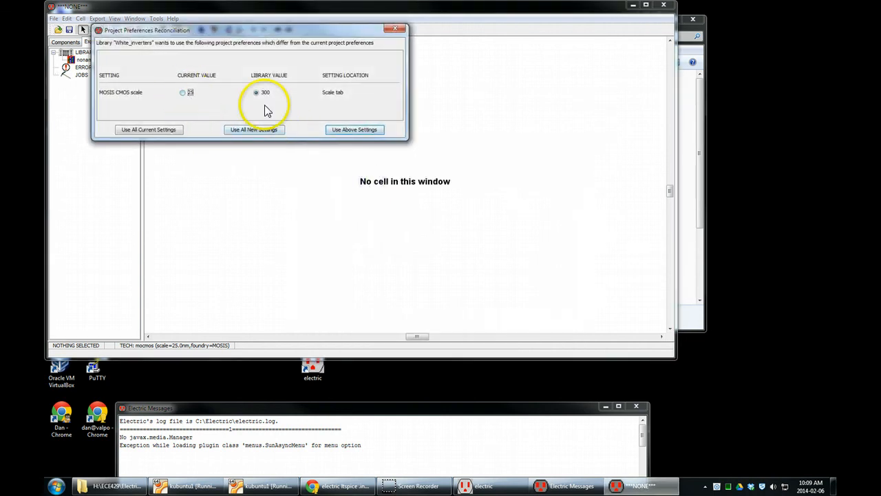
pyautogui.click(233, 128)
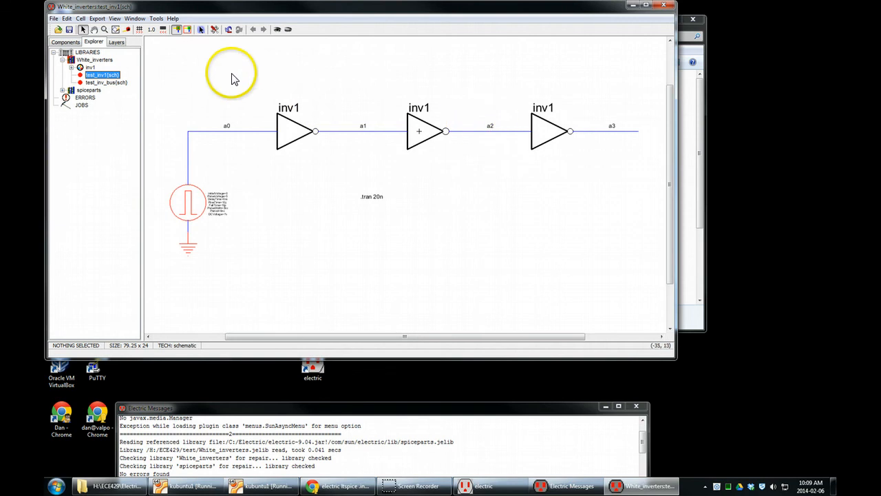
# Try to simulate the test_inv1 schematic by writing its Spice deck, cancel the run, and close LTspice
pyautogui.click(156, 18)
pyautogui.moveTo(172, 49)
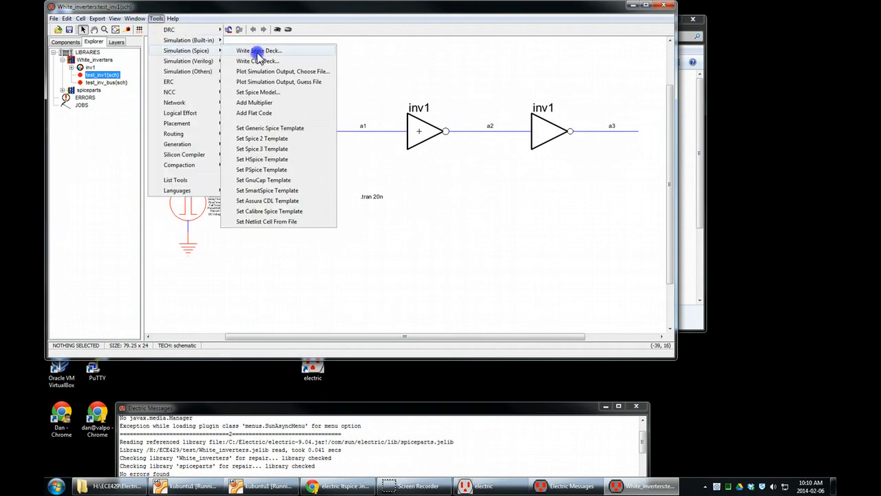
pyautogui.click(258, 52)
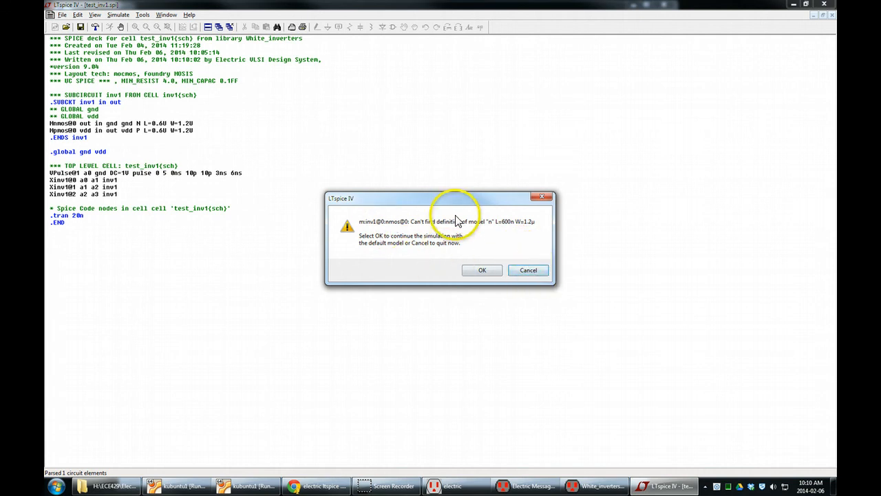
pyautogui.click(527, 269)
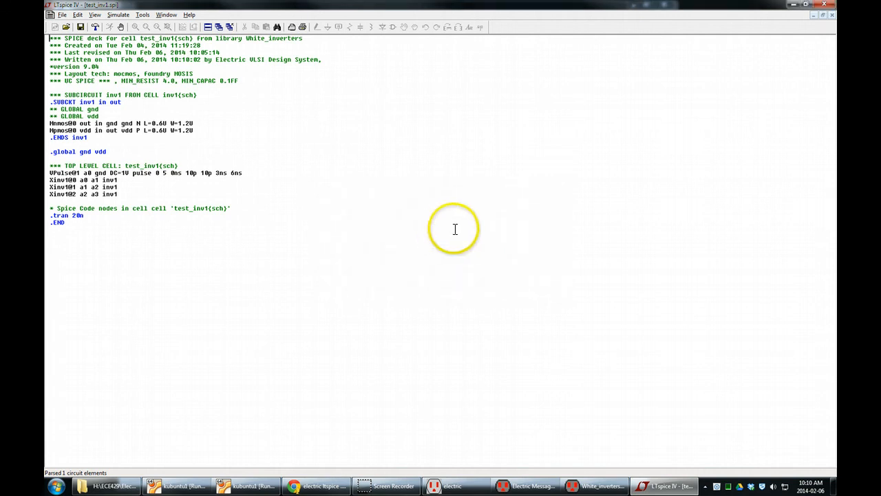
pyautogui.click(229, 7)
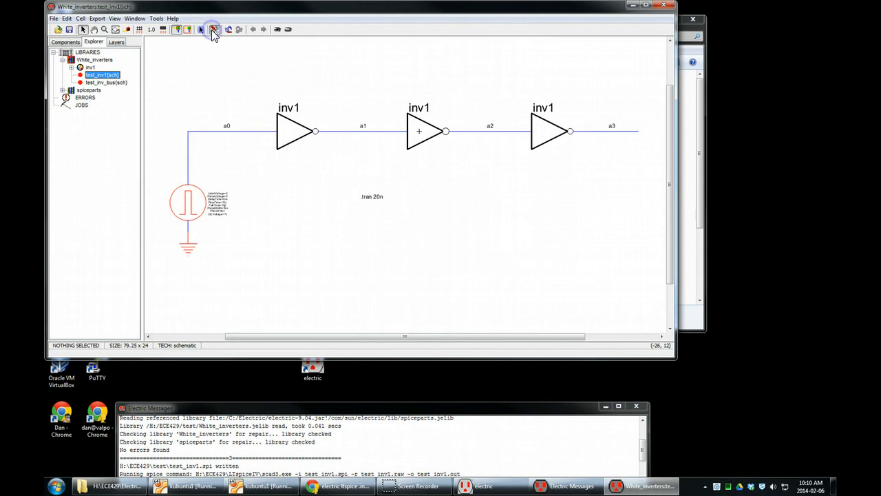
# Set the Spice/CDL preferences to use trailer cards from the file H:\ECE429\test\c5.txt
pyautogui.click(214, 29)
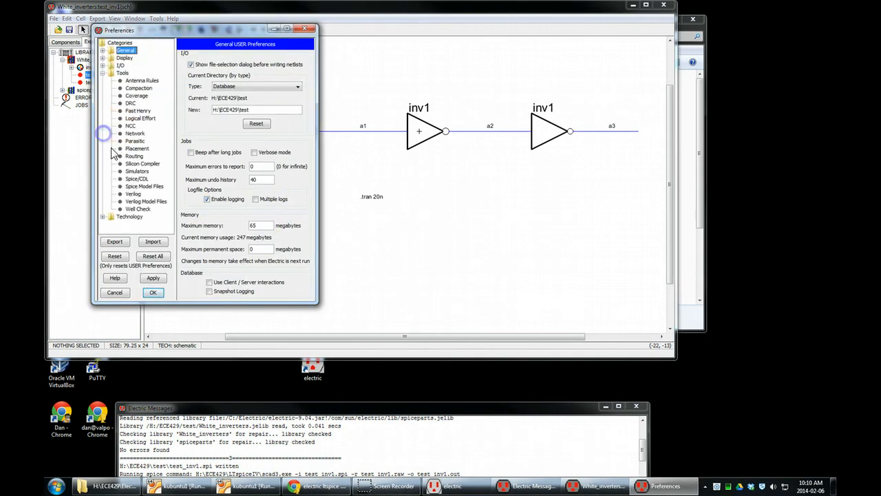
pyautogui.click(137, 178)
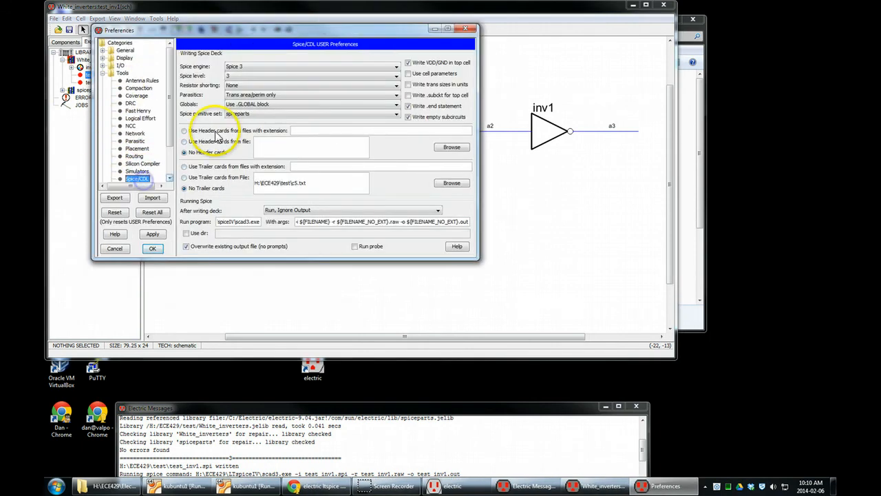
pyautogui.click(185, 178)
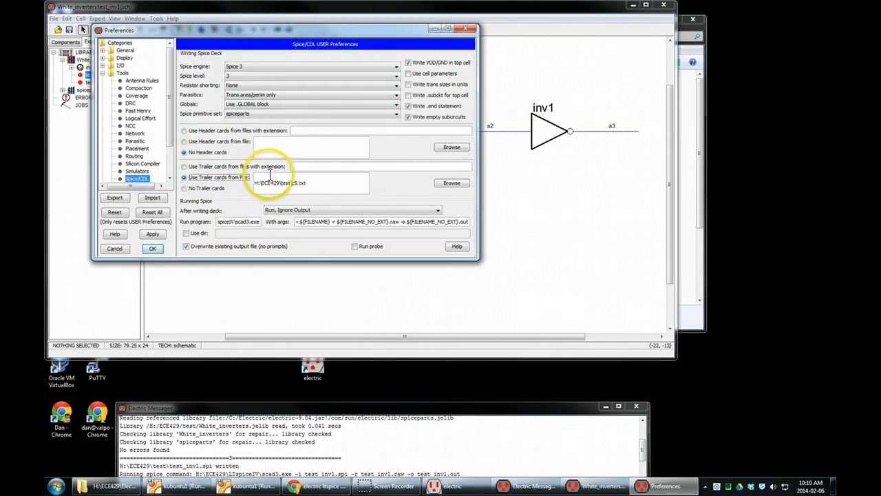
pyautogui.click(153, 249)
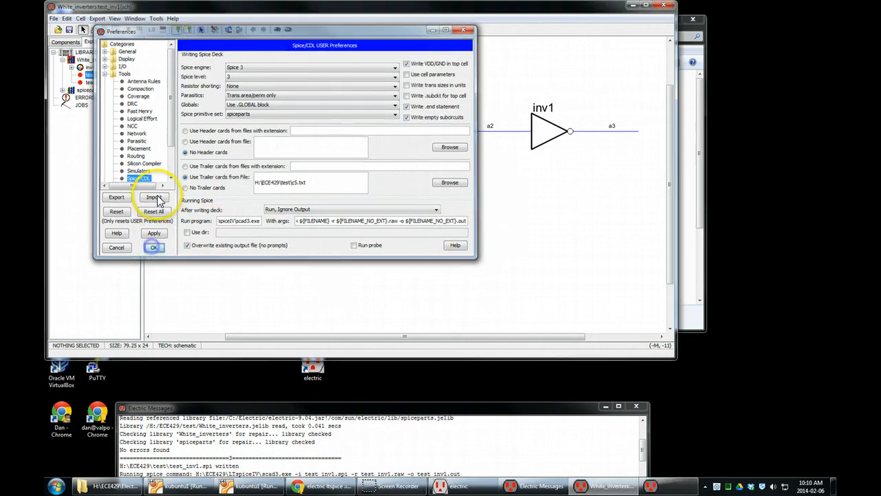
# Write the Spice deck for test_inv1 to simulate it in LTspice, and plot the V(a1) and V(a2) waveforms
pyautogui.click(156, 18)
pyautogui.moveTo(184, 54)
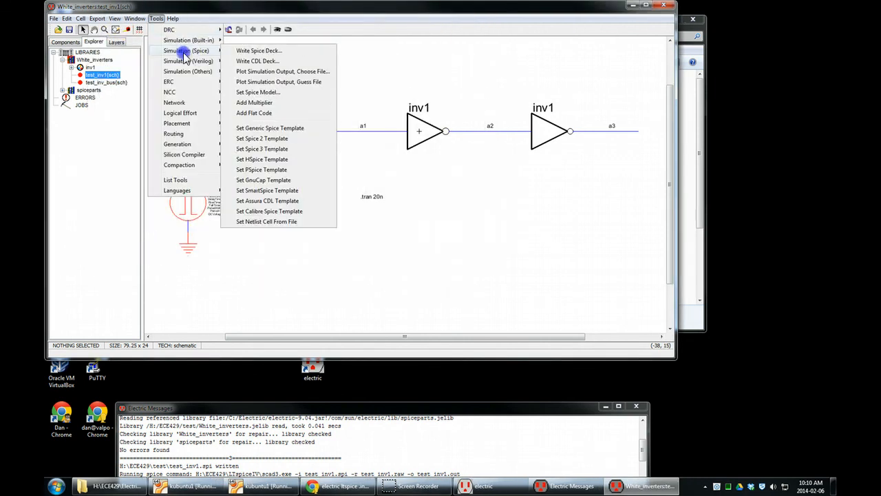
pyautogui.click(266, 51)
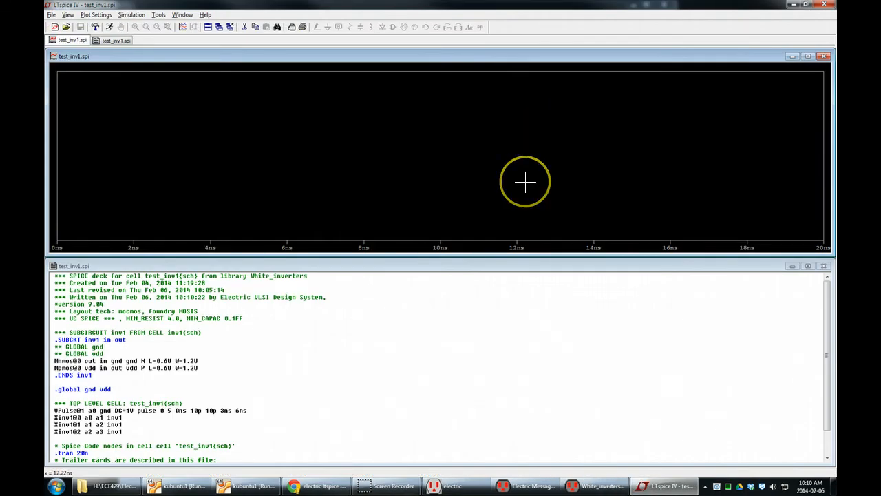
pyautogui.click(183, 28)
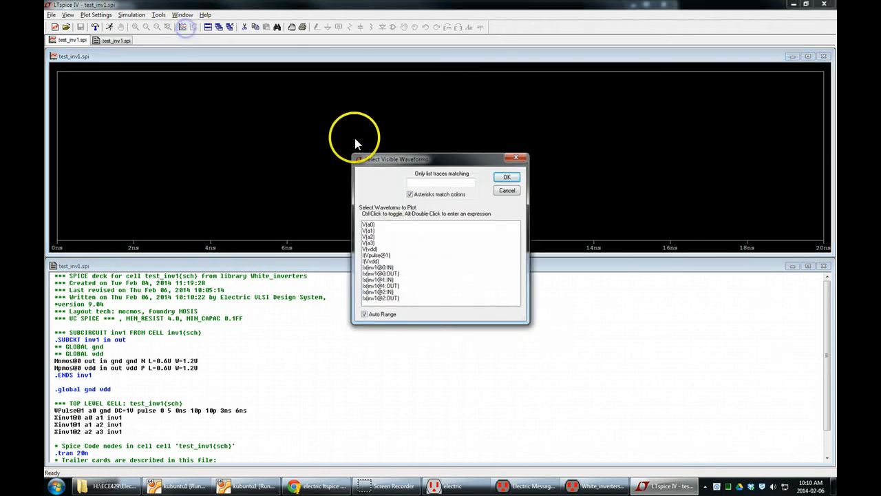
pyautogui.click(385, 231)
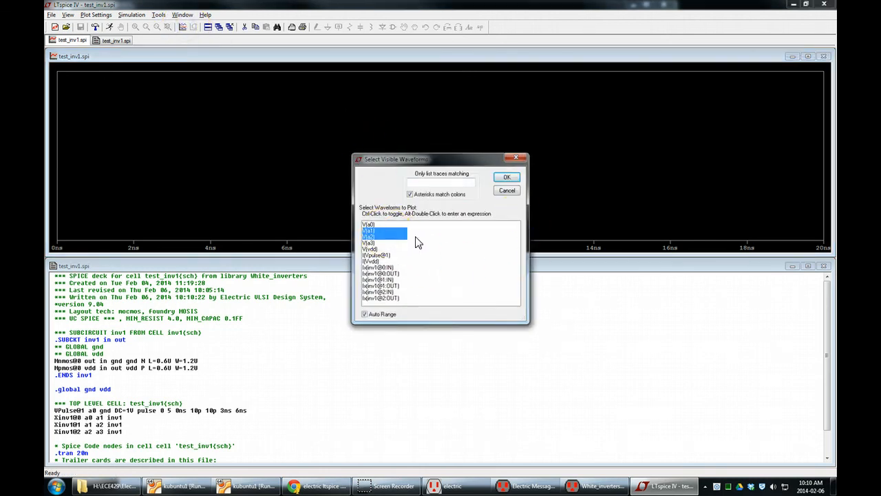
pyautogui.click(523, 180)
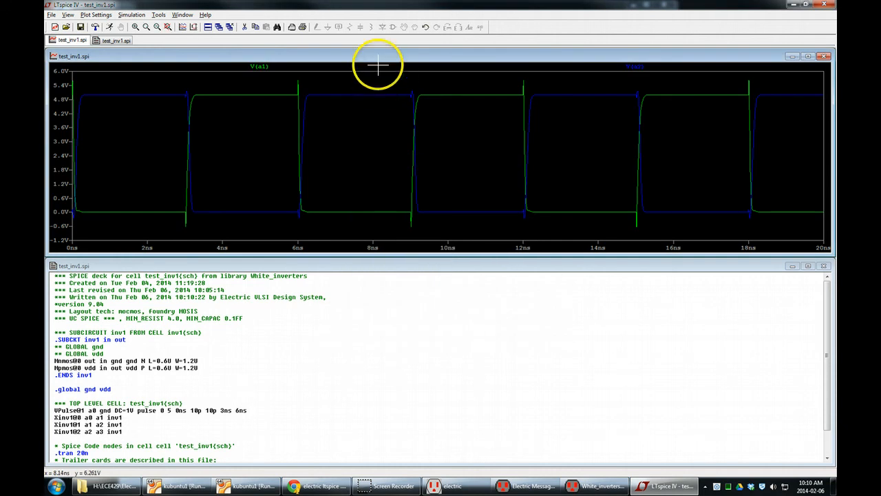
# Save the plot settings as test_inv1.plt in the test folder, and close LTspice
pyautogui.click(110, 16)
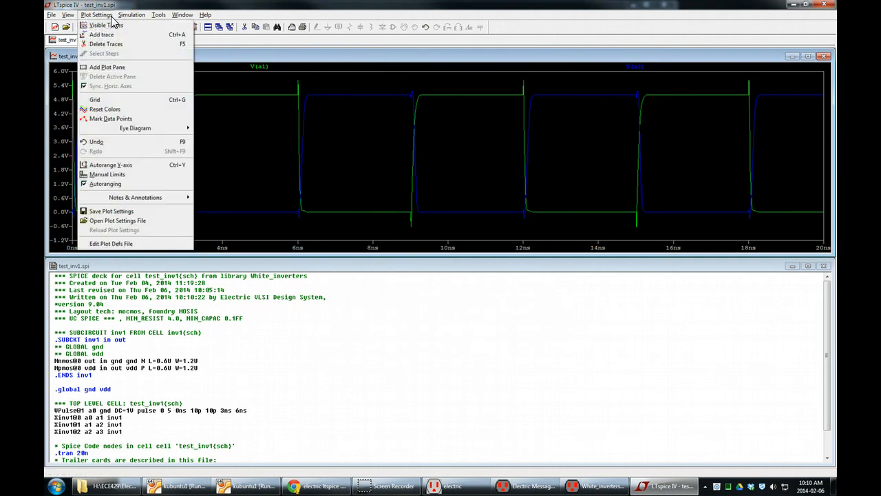
pyautogui.click(95, 212)
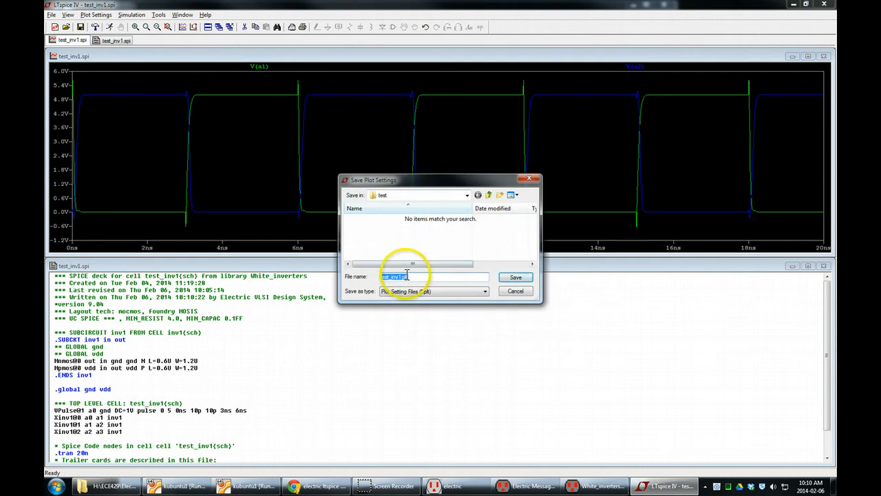
pyautogui.click(516, 277)
pyautogui.click(824, 3)
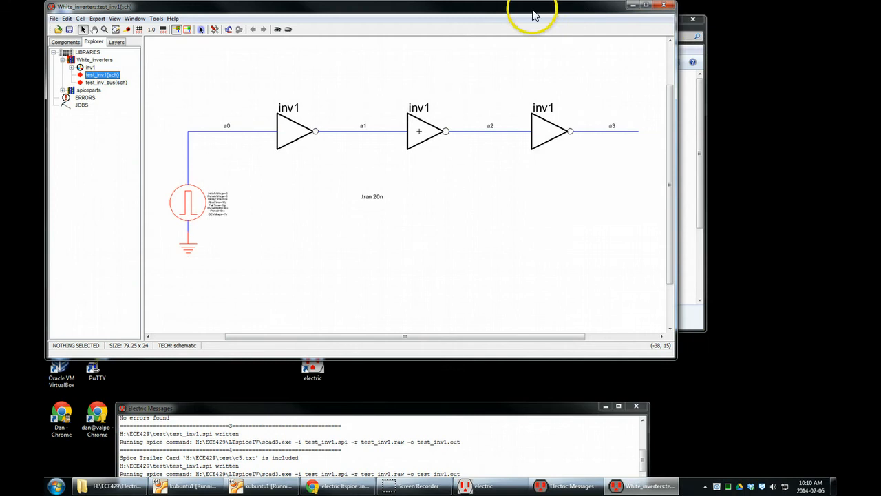
# Browse to the ECE429 test folder in the file explorer and locate the saved test_inv1.plt file
pyautogui.click(697, 102)
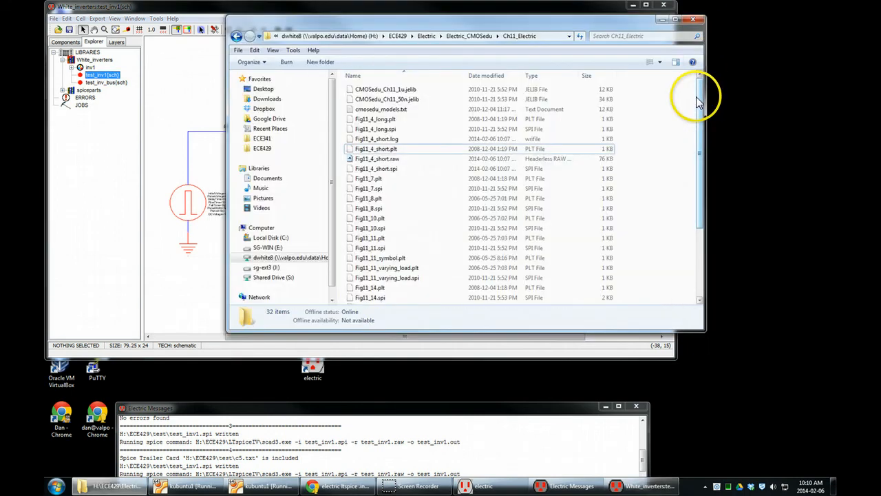
pyautogui.click(398, 35)
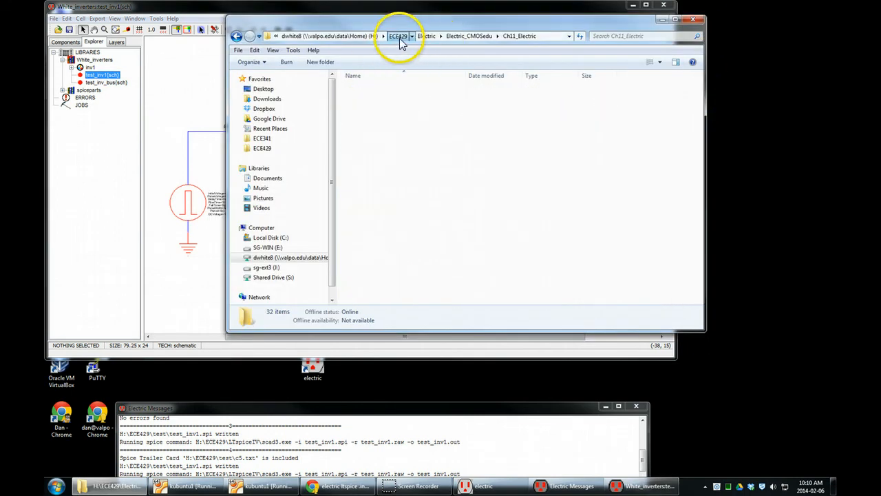
pyautogui.doubleClick(360, 118)
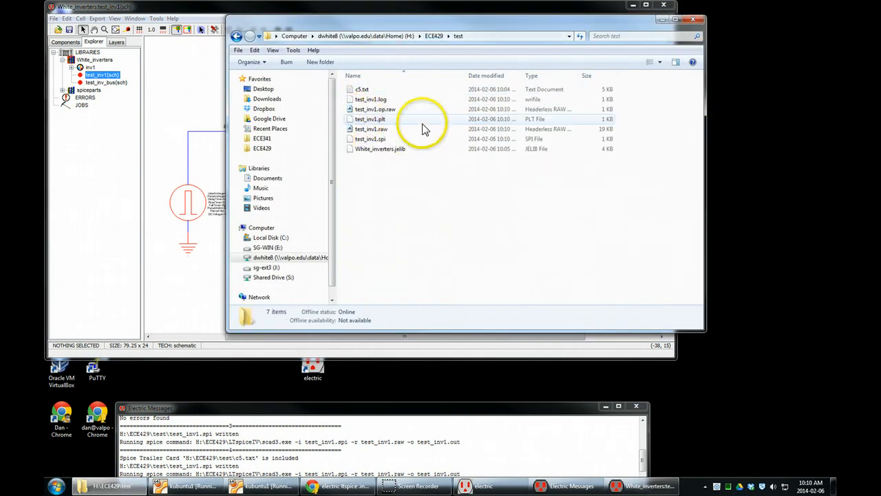
pyautogui.click(376, 122)
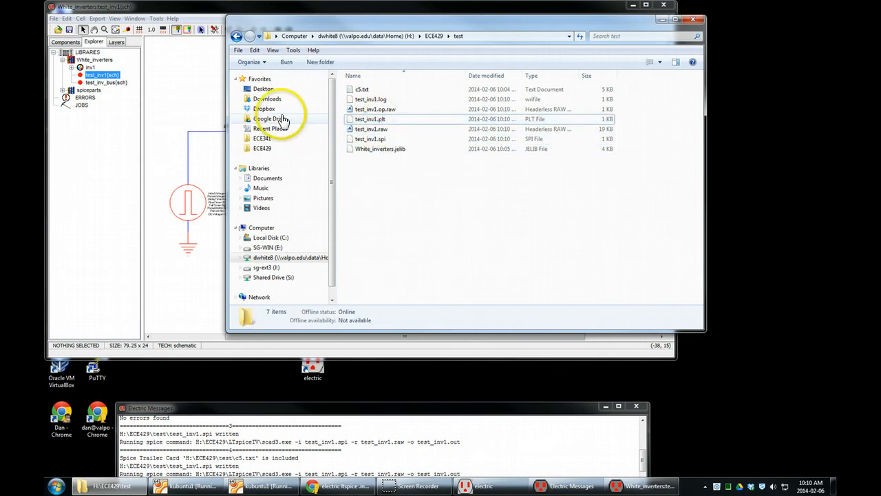
# Rerun the test_inv1 simulation from Electric to check the plot against the saved settings, and close LTspice
pyautogui.click(169, 22)
pyautogui.click(156, 18)
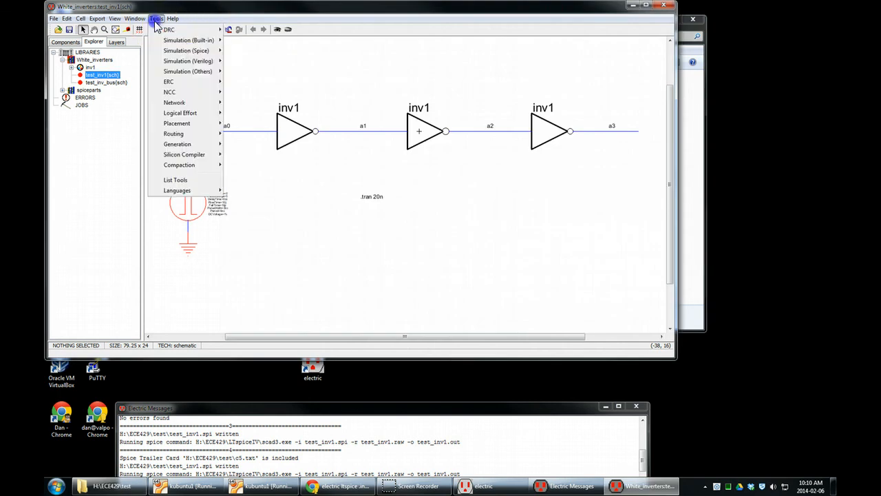
pyautogui.moveTo(187, 51)
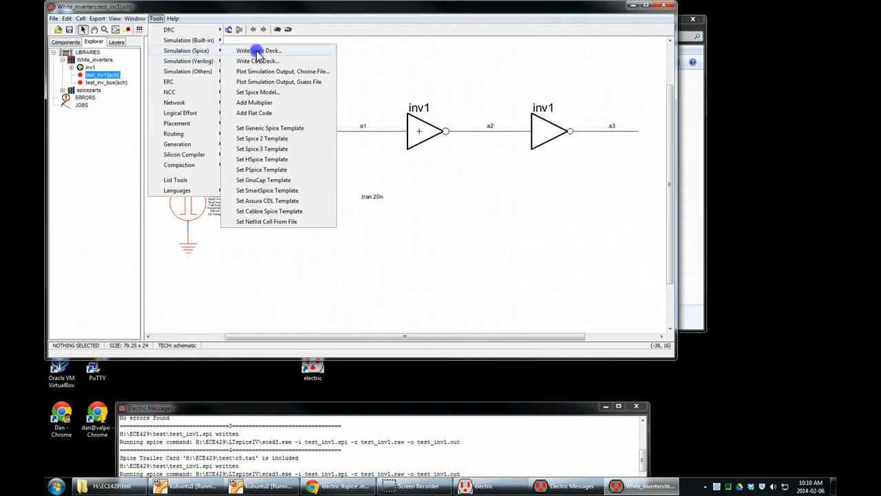
pyautogui.click(256, 51)
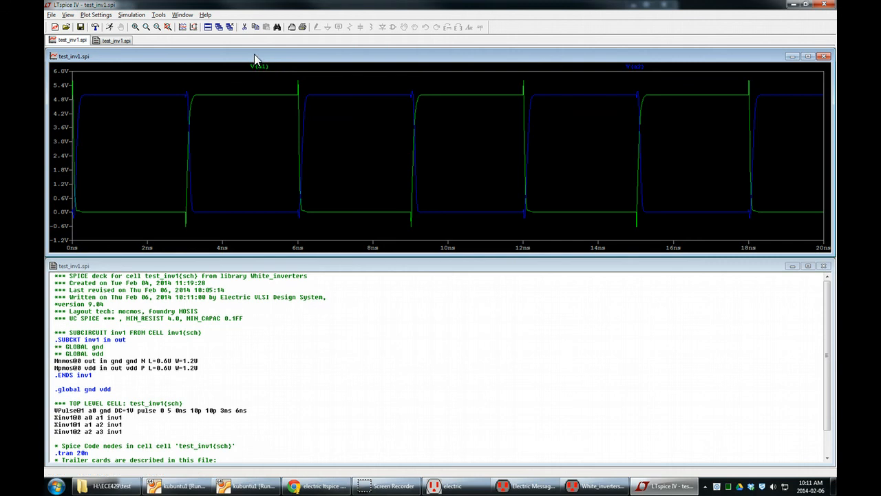
pyautogui.click(821, 5)
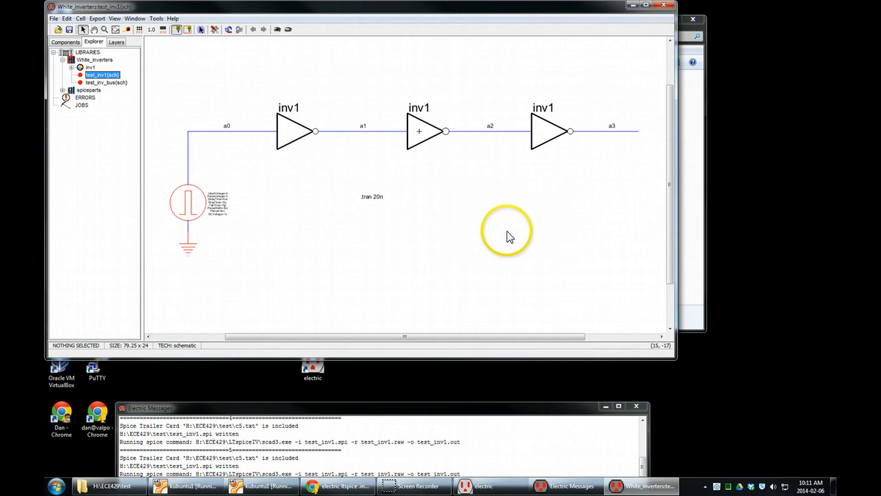
pyautogui.click(718, 486)
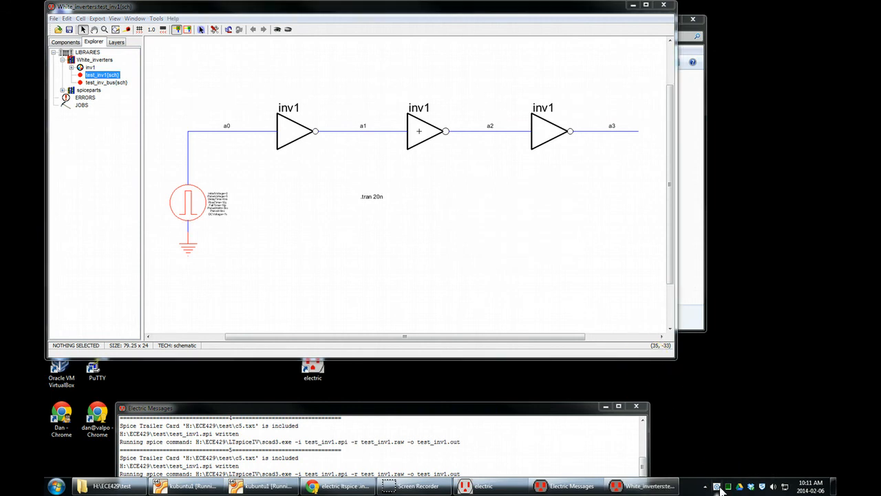